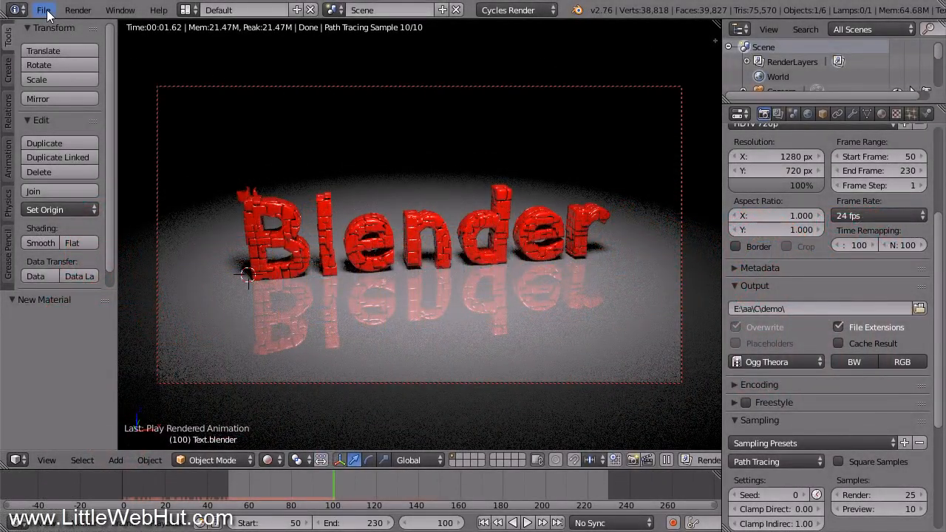
# Start a new scene from the start-up file and switch the 3D view to orthographic projection.
pyautogui.click(44, 10)
pyautogui.click(81, 28)
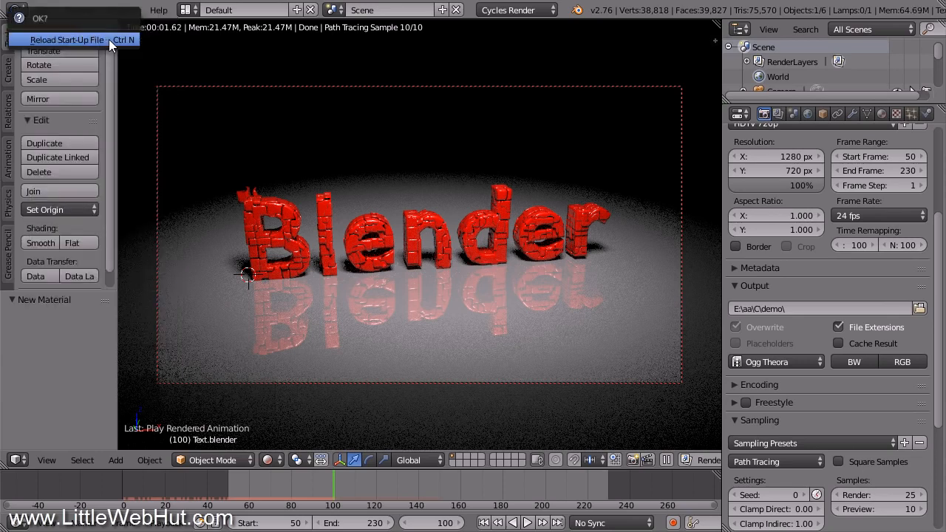
pyautogui.click(108, 40)
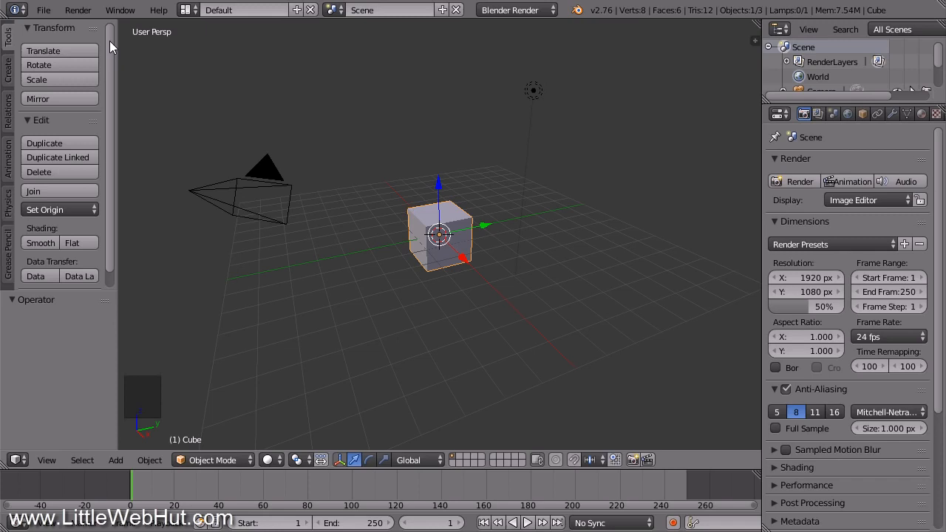
pyautogui.press('KP_5')
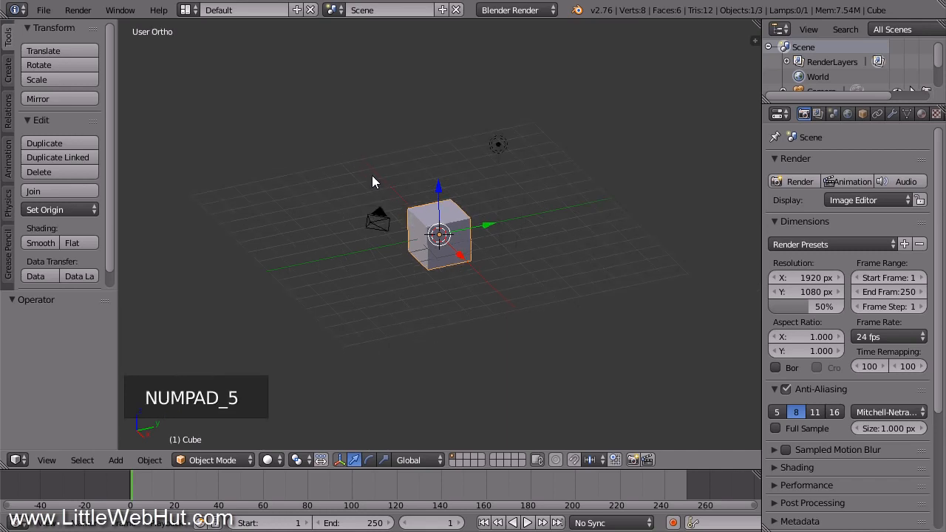
# Delete the default cube from the scene.
pyautogui.rightClick(422, 218)
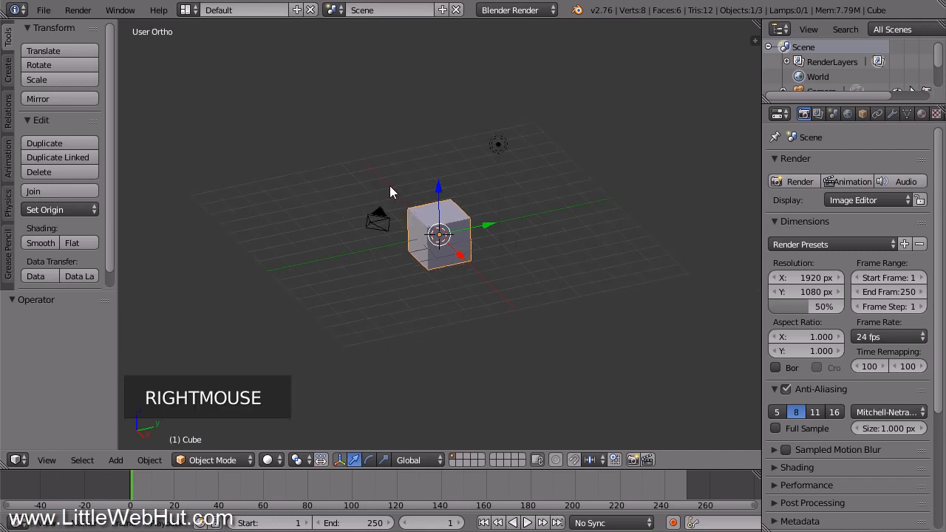
pyautogui.press('x')
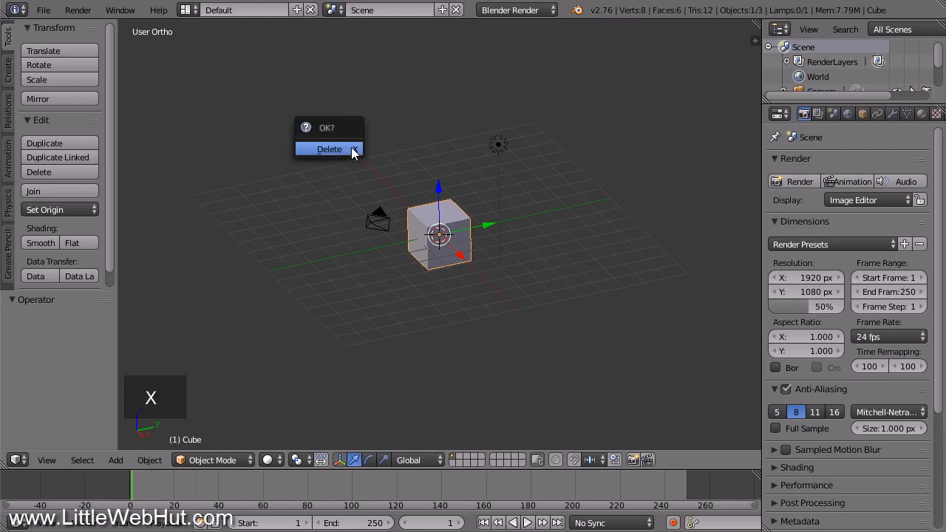
pyautogui.click(329, 149)
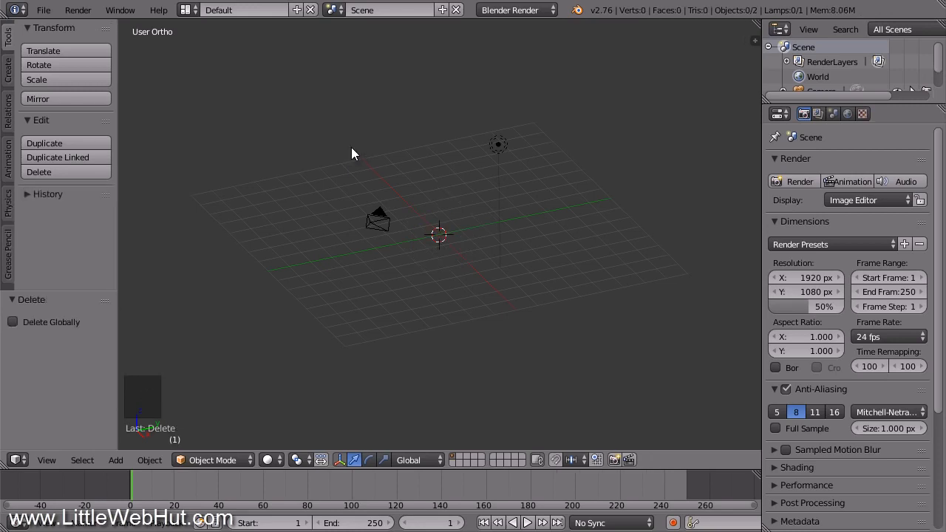
# Add a text object at the origin and rotate it 90° about the global X axis.
pyautogui.hotkey('shift', 'a')
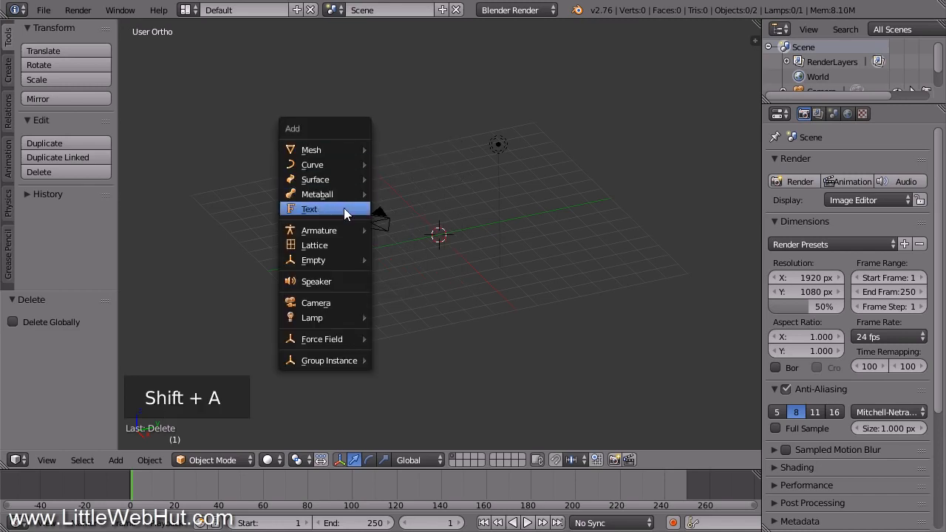
pyautogui.click(344, 208)
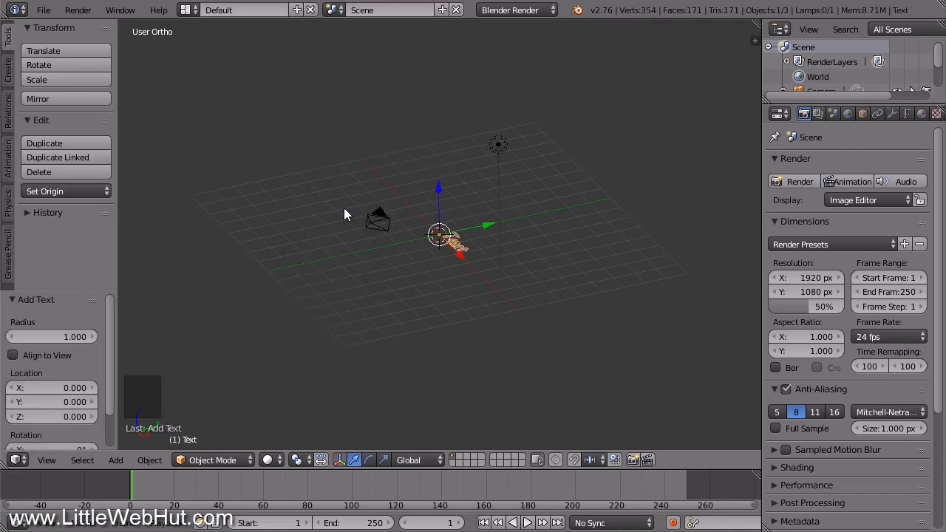
pyautogui.scroll(4, 344, 208)
pyautogui.scroll(5, 344, 209)
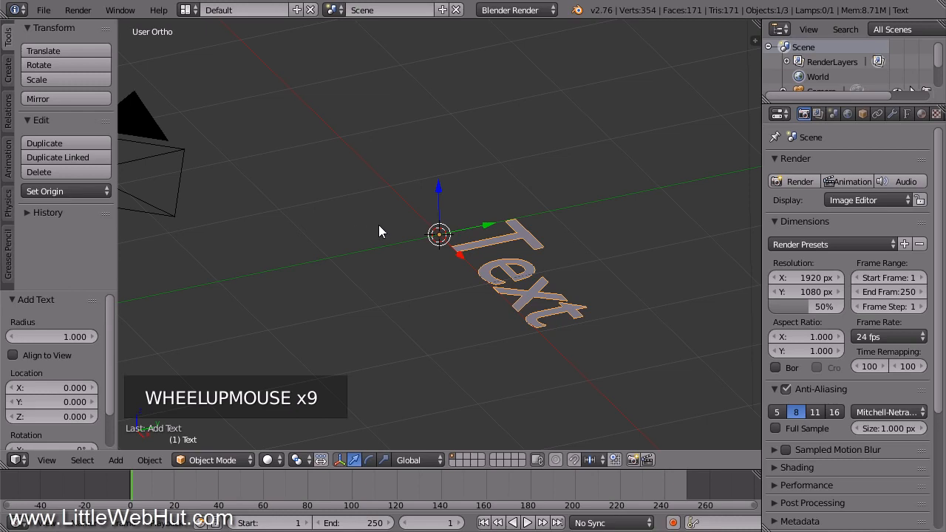
pyautogui.moveTo(379, 226); pyautogui.dragTo(454, 220, button='middle')
pyautogui.keyDown('shift'); pyautogui.moveTo(572, 290); pyautogui.dragTo(327, 257, button='middle'); pyautogui.keyUp('shift')
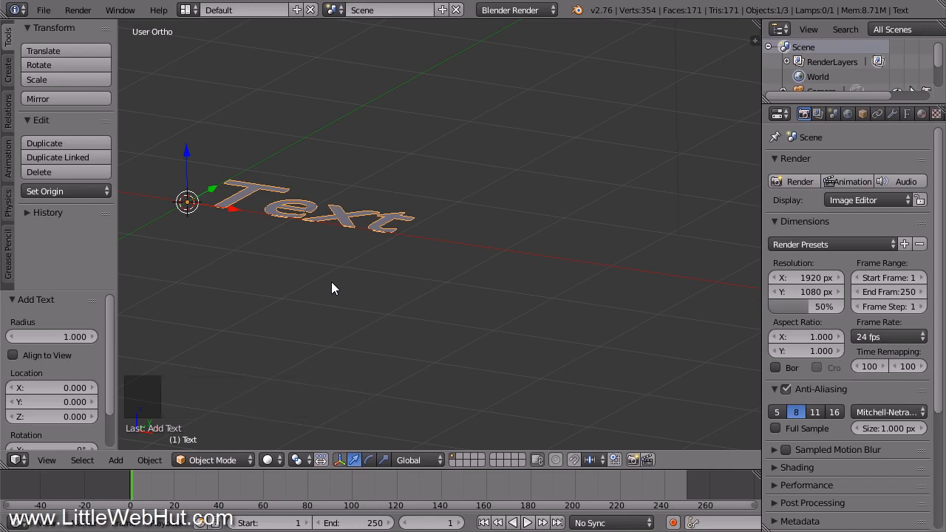
pyautogui.write('rx90')
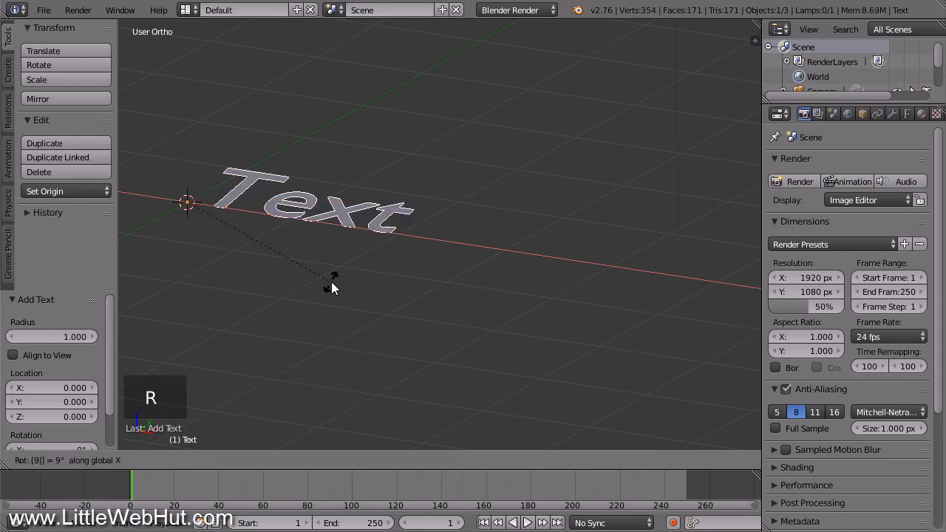
pyautogui.press('Return')
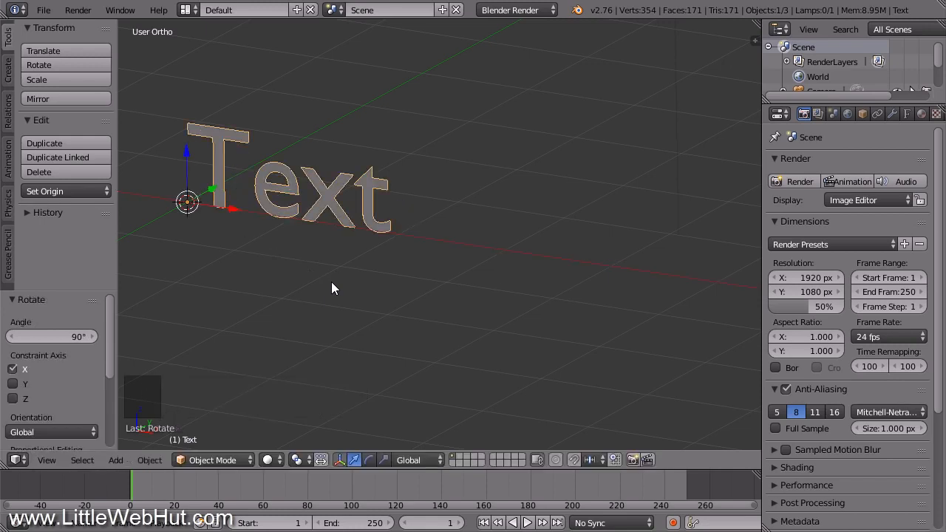
# Replace the text object's default wording with "Blender" and return to Object Mode.
pyautogui.press('Tab')
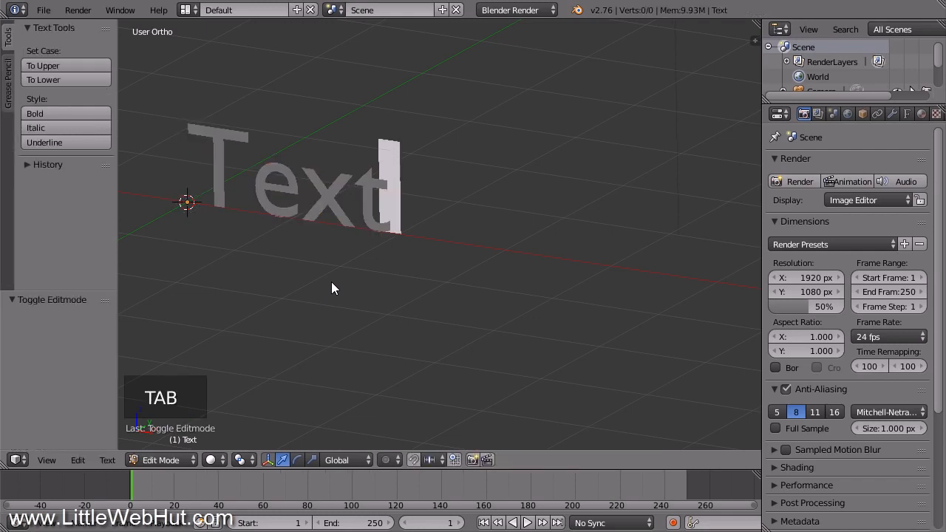
pyautogui.press('BackSpace')
pyautogui.press('BackSpace')
pyautogui.press('BackSpace')
pyautogui.press('BackSpace')
pyautogui.press('BackSpace')
pyautogui.press('BackSpace')
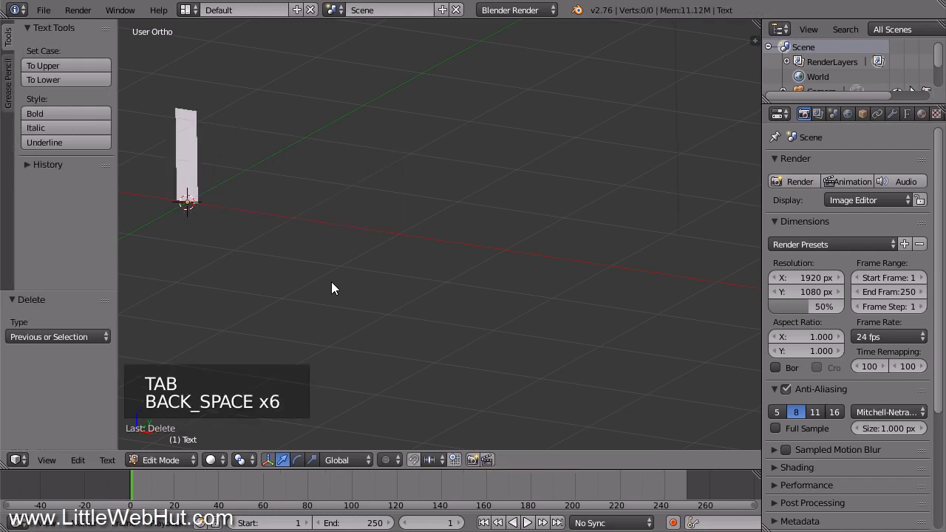
pyautogui.write('Blender')
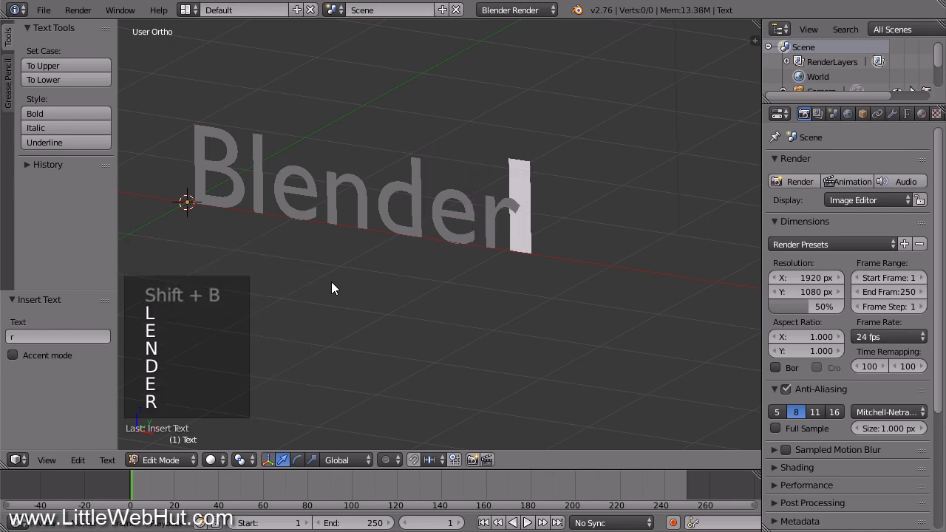
pyautogui.press('Tab')
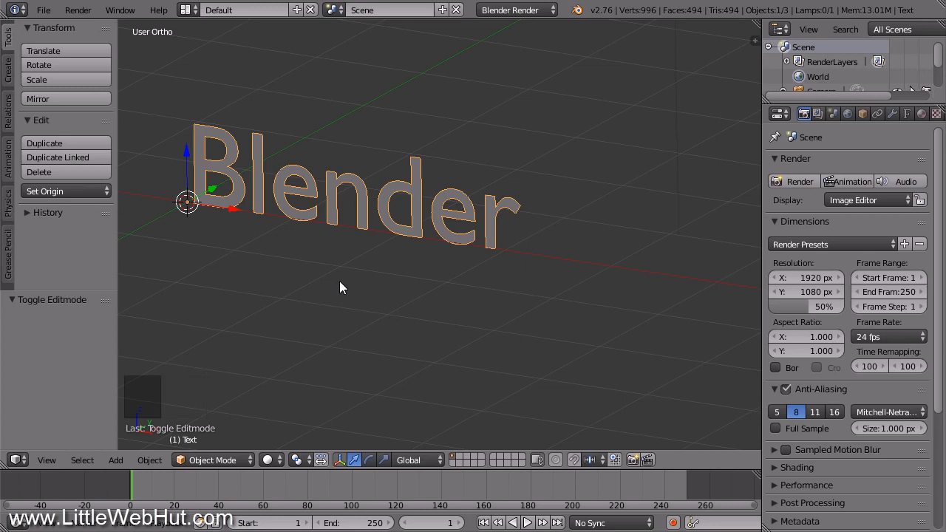
# Rename the Blender text object as Text.blender.
pyautogui.click(860, 114)
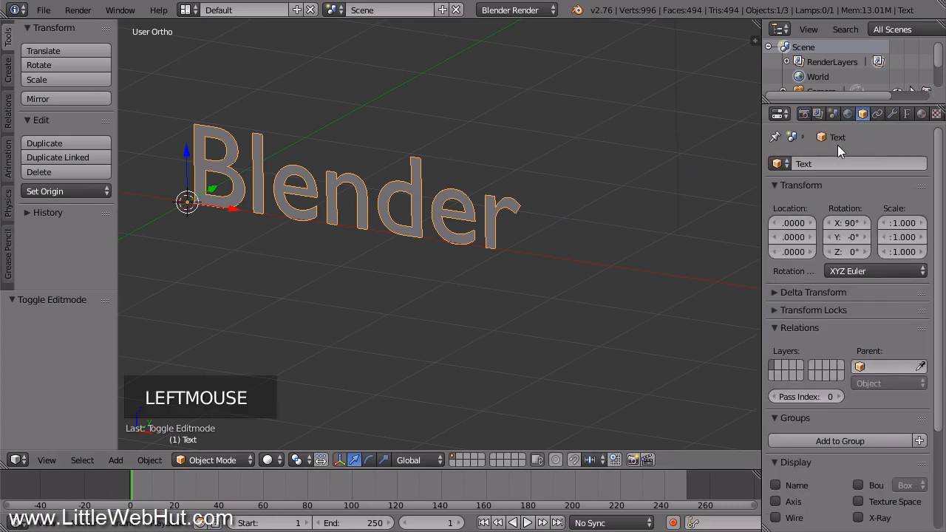
pyautogui.doubleClick(826, 164)
pyautogui.press('End')
pyautogui.write('.blender')
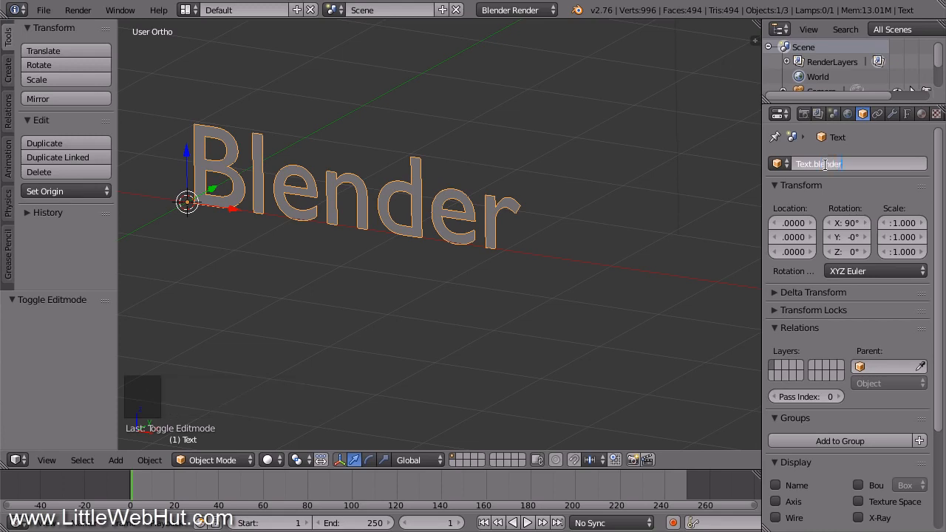
pyautogui.press('Return')
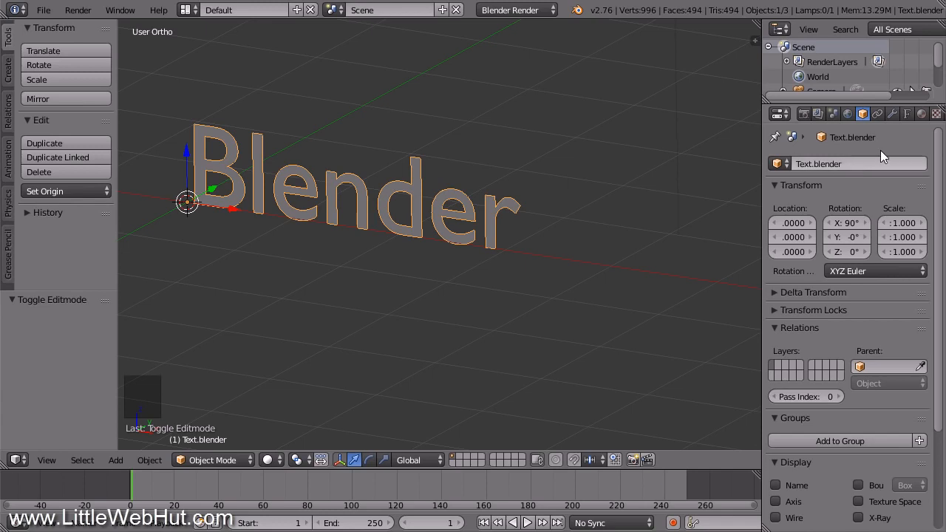
# Set the Blender text's geometry extrude value to 0.1.
pyautogui.click(907, 115)
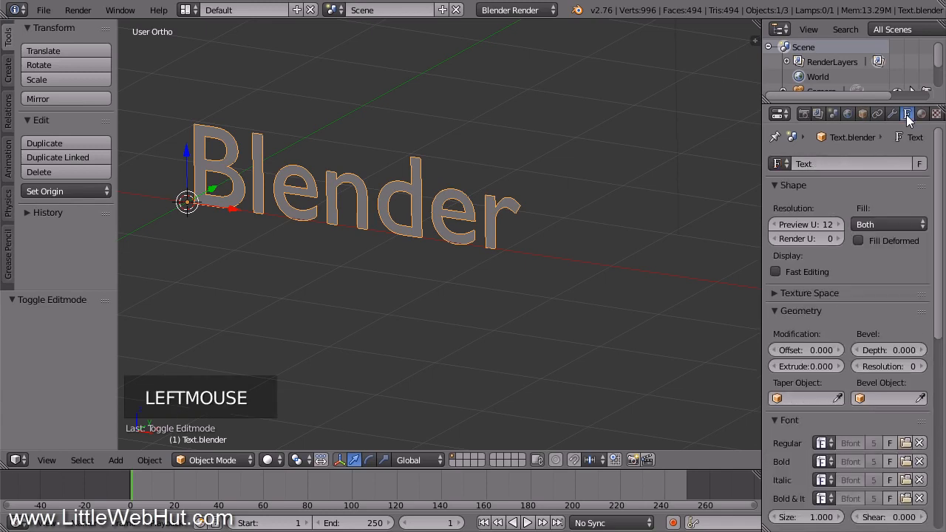
pyautogui.doubleClick(804, 365)
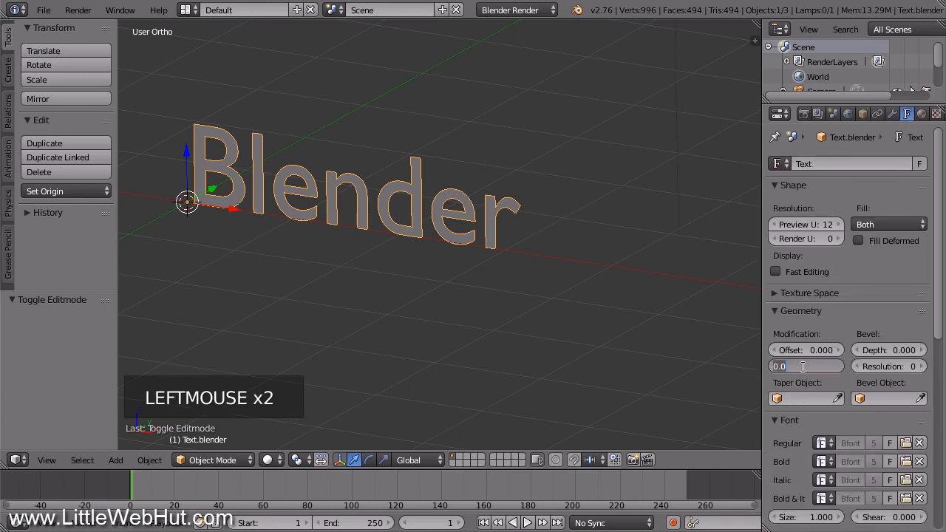
pyautogui.write('.1')
pyautogui.press('Return')
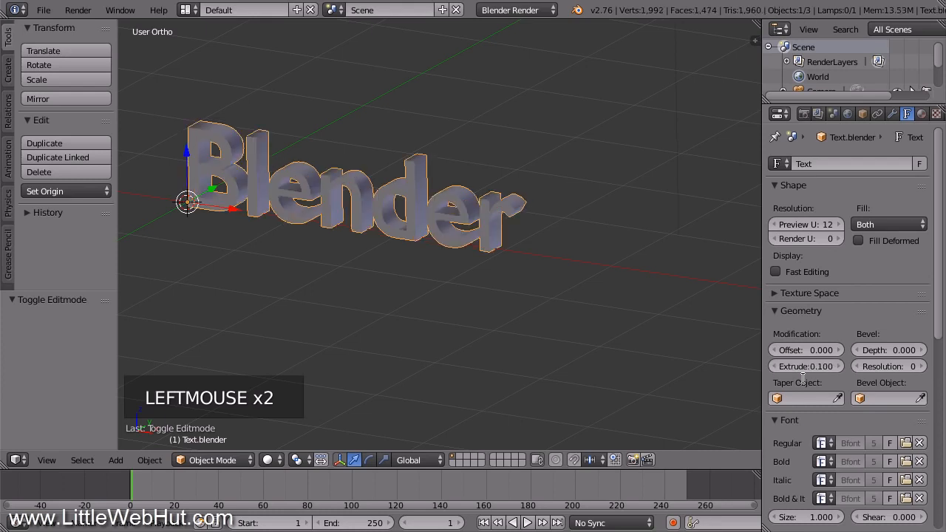
# Bevel the Blender text with a depth of 0.02 and a resolution of 2.
pyautogui.click(889, 348)
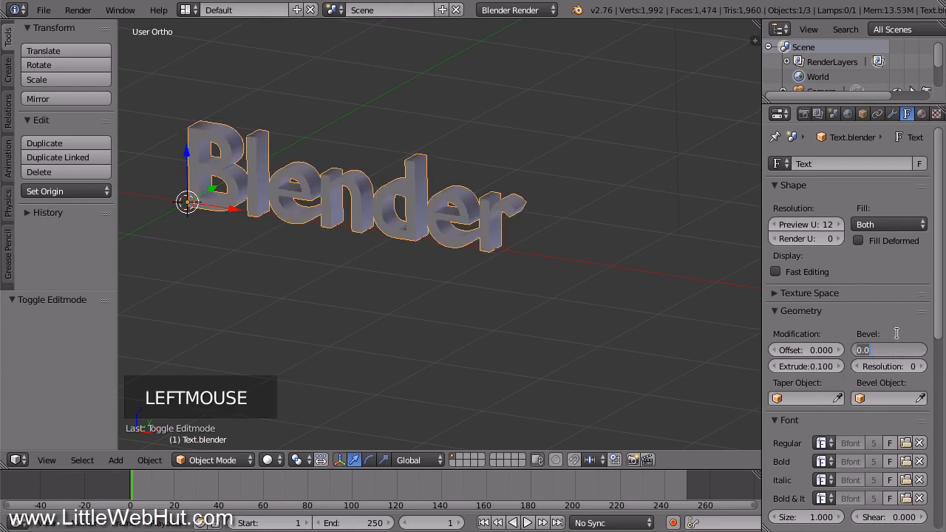
pyautogui.write('2')
pyautogui.press('Return')
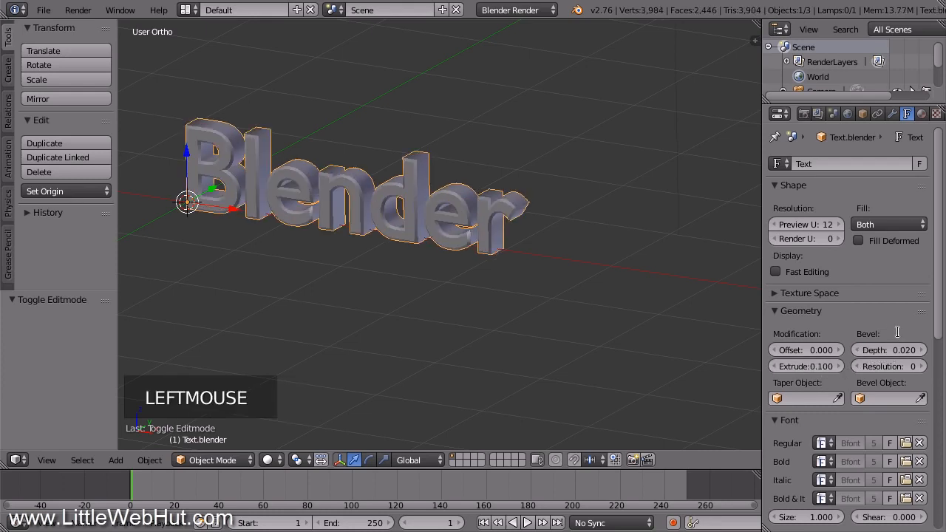
pyautogui.click(923, 367)
pyautogui.click(923, 367)
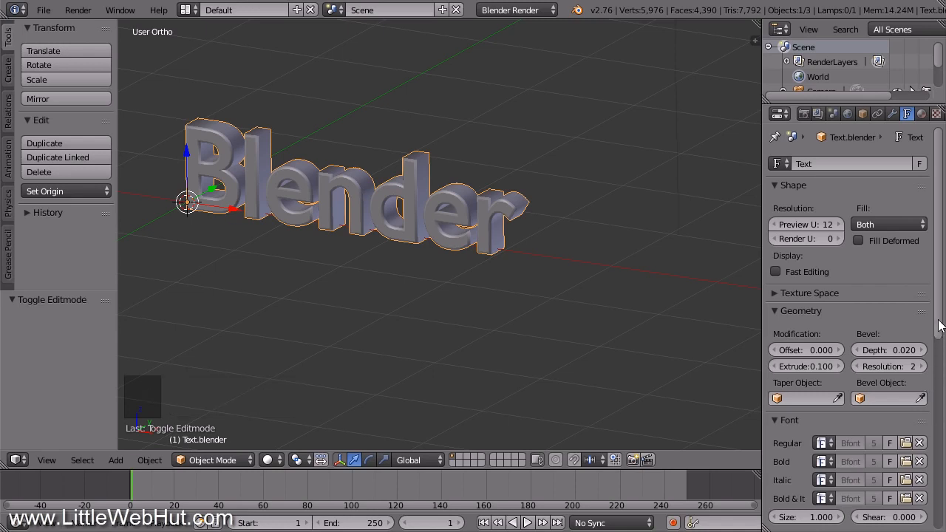
# Set the letter spacing of the Blender text to 1.1.
pyautogui.moveTo(940, 325); pyautogui.dragTo(938, 527)
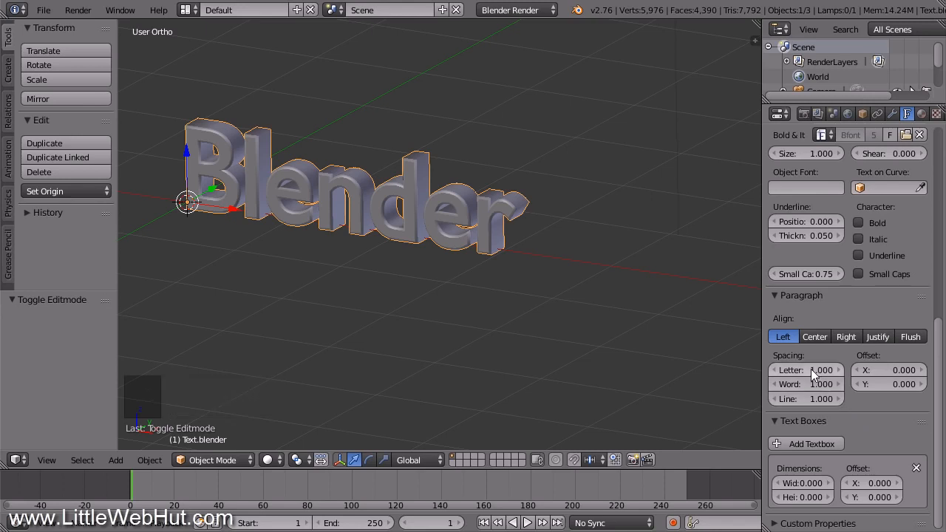
pyautogui.click(812, 375)
pyautogui.write('1.1')
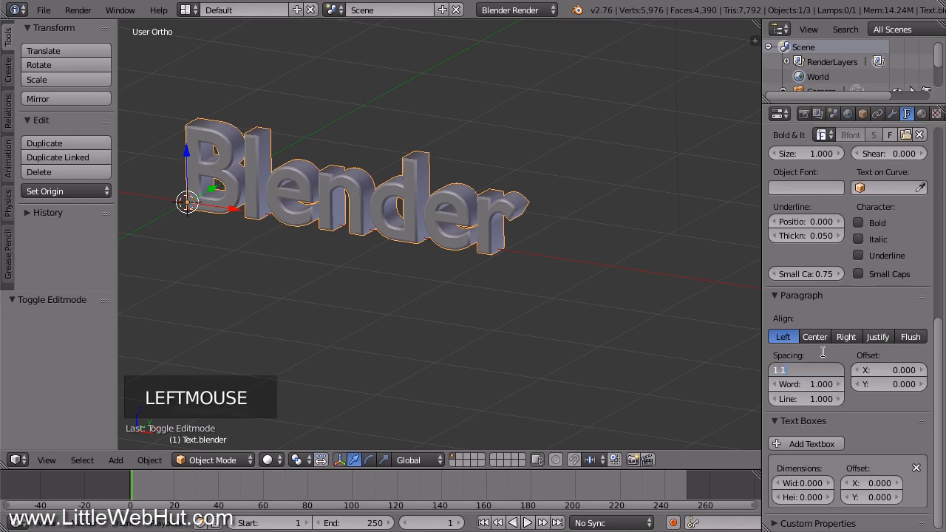
pyautogui.press('Return')
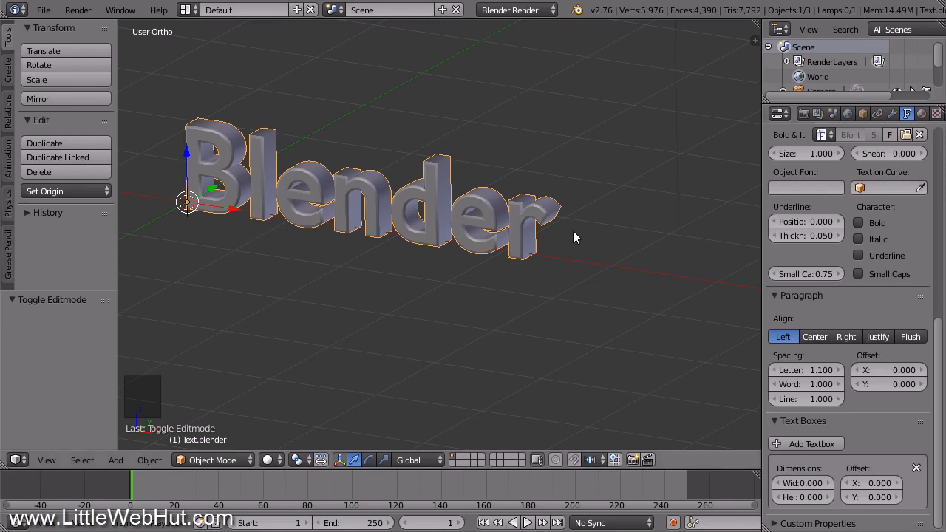
# Duplicate the Blender text in place and move the copy about -0.75 along the Y axis.
pyautogui.hotkey('shift', 'd')
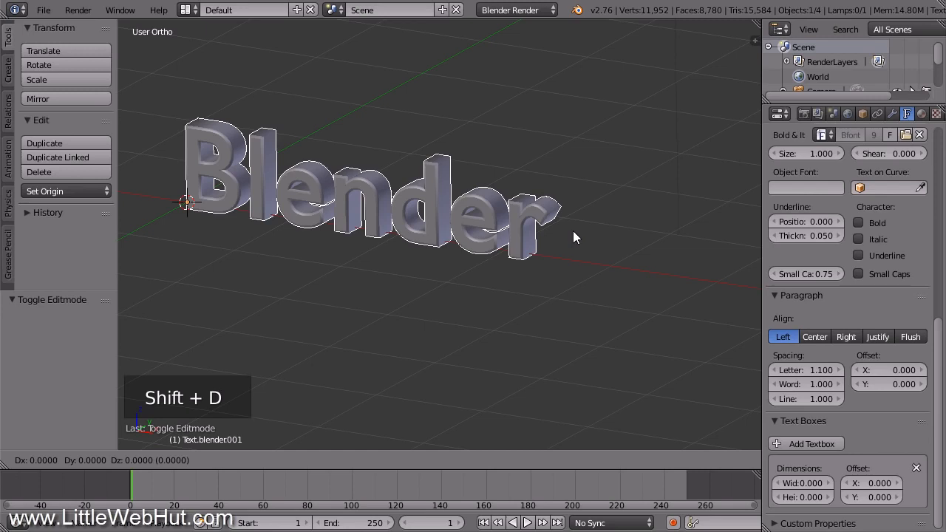
pyautogui.rightClick(580, 216)
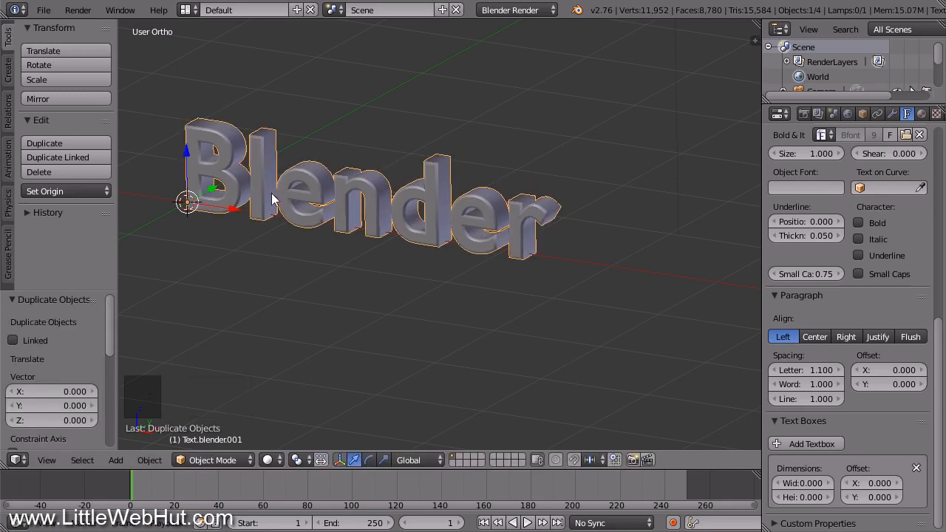
pyautogui.moveTo(215, 190); pyautogui.dragTo(177, 225)
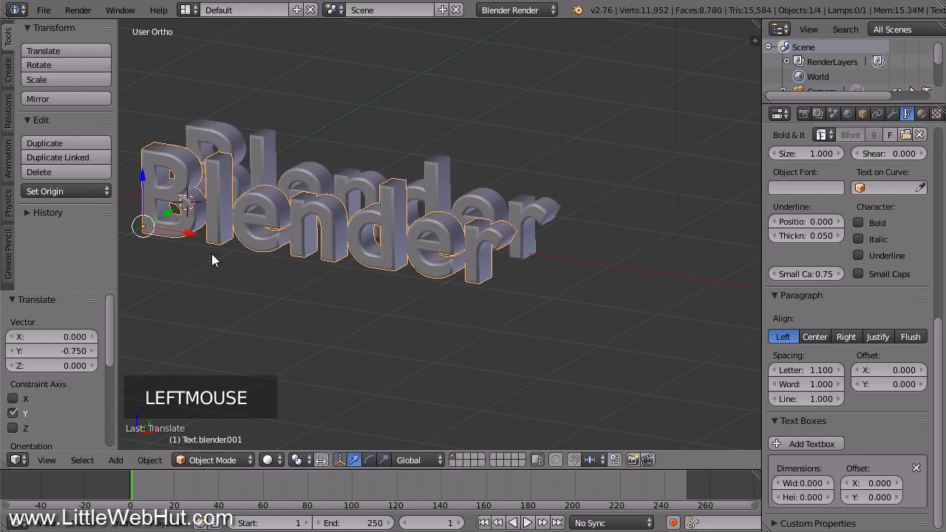
# Replace the duplicated text's wording with "Animation" and return to Object Mode.
pyautogui.press('Tab')
pyautogui.press('BackSpace')
pyautogui.press('BackSpace')
pyautogui.press('BackSpace')
pyautogui.press('BackSpace')
pyautogui.press('BackSpace')
pyautogui.press('BackSpace')
pyautogui.press('BackSpace')
pyautogui.press('BackSpace')
pyautogui.press('BackSpace')
pyautogui.press('BackSpace')
pyautogui.press('BackSpace')
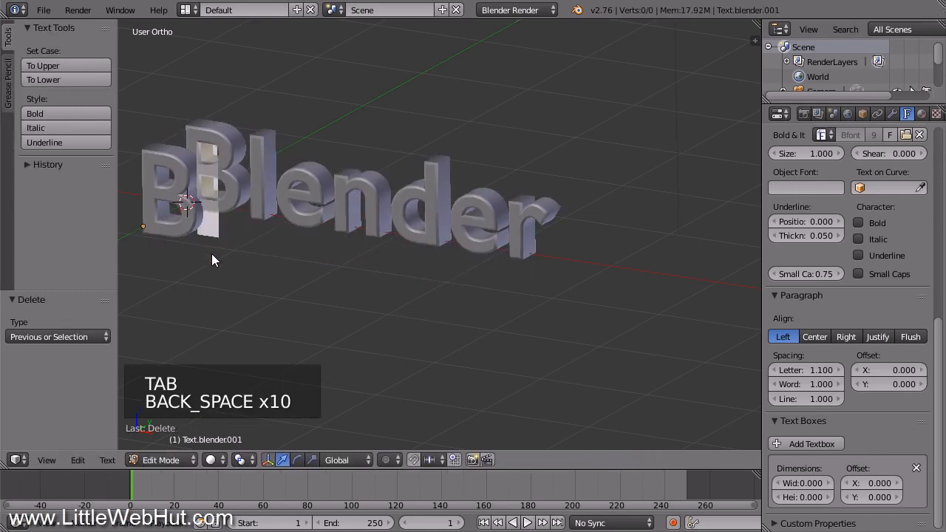
pyautogui.write('Animation')
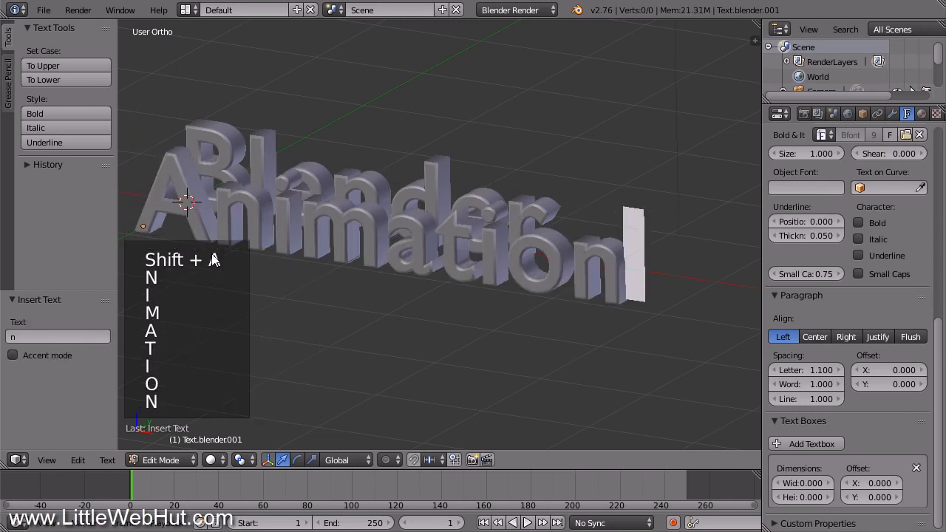
pyautogui.press('Tab')
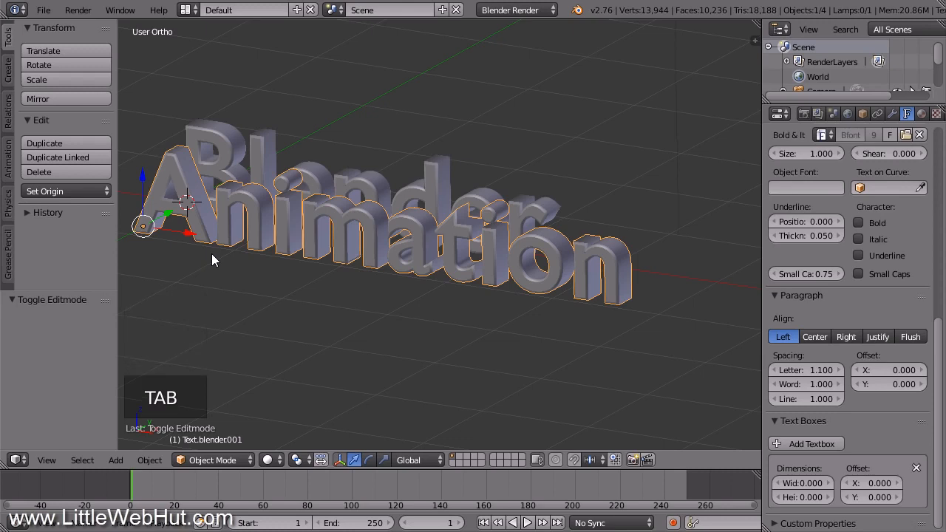
# Rename the Animation text object as Text.animation in its object properties.
pyautogui.click(863, 113)
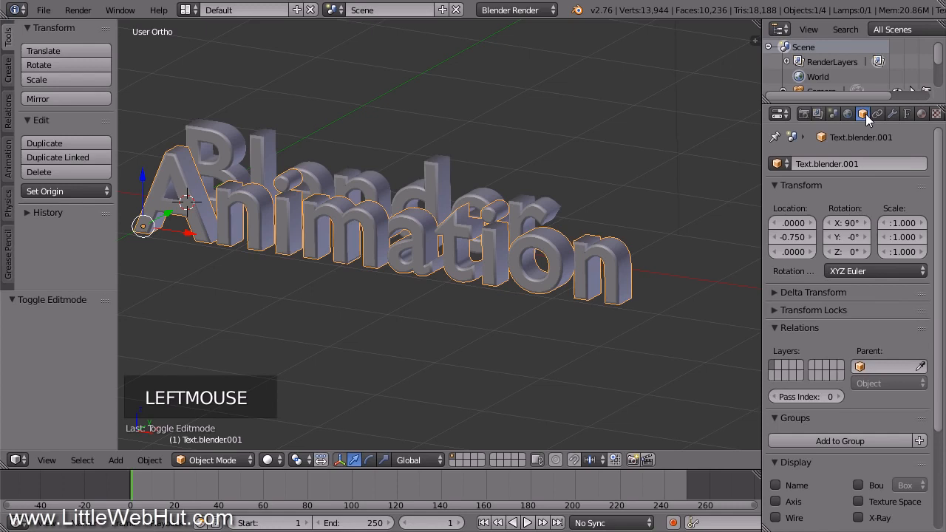
pyautogui.doubleClick(879, 164)
pyautogui.press('BackSpace')
pyautogui.press('BackSpace')
pyautogui.press('BackSpace')
pyautogui.press('BackSpace')
pyautogui.press('BackSpace')
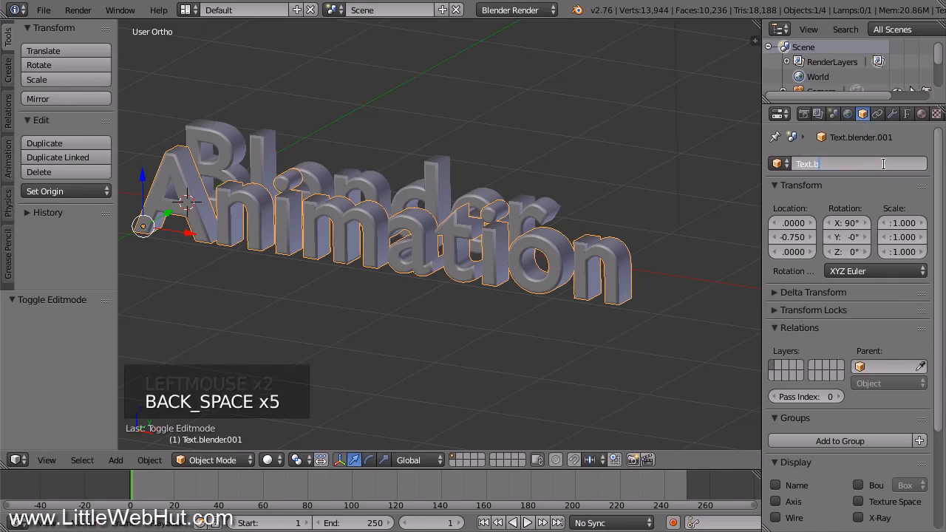
pyautogui.write('animation')
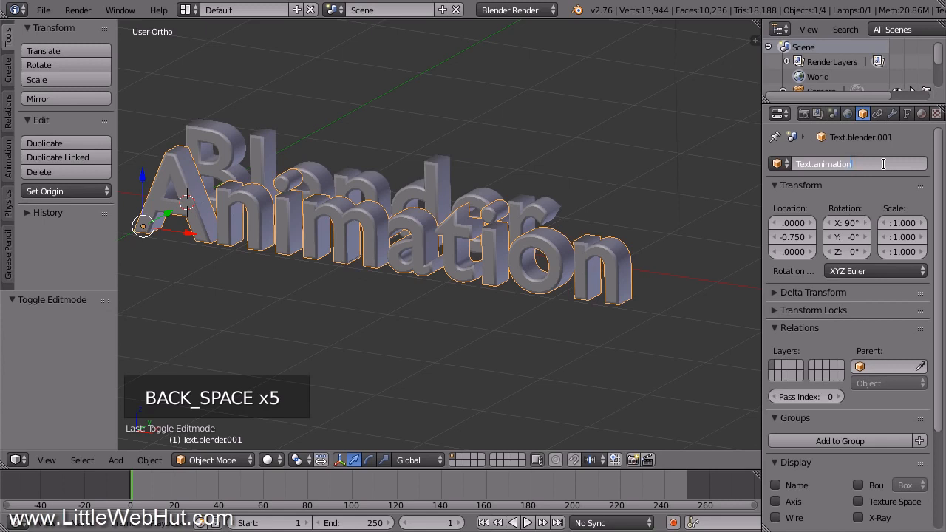
pyautogui.press('Return')
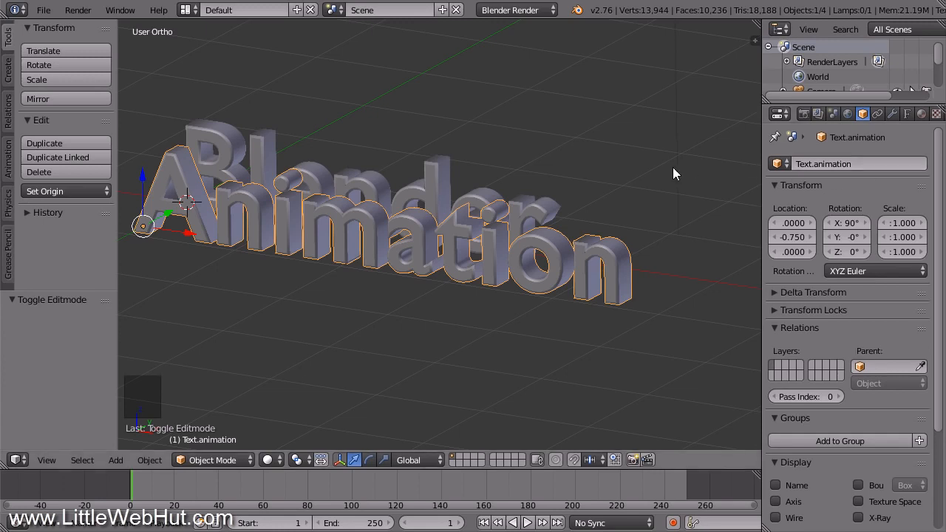
# Convert the Animation text to a mesh and display the viewport in Wireframe shading.
pyautogui.hotkey('alt', 'c')
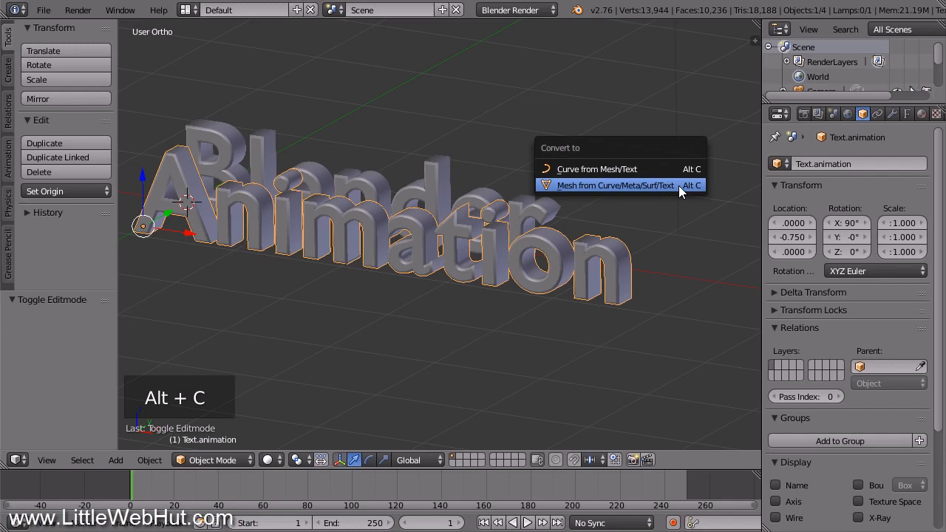
pyautogui.click(678, 186)
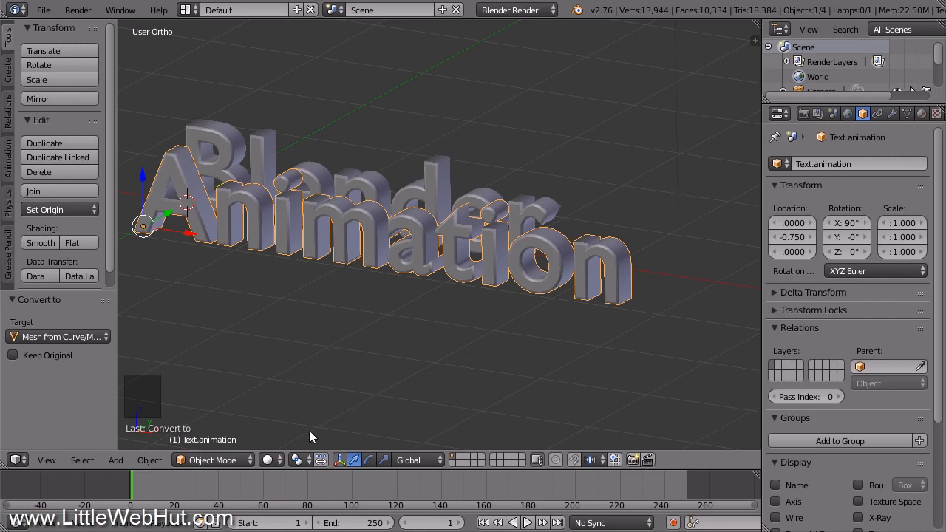
pyautogui.click(270, 459)
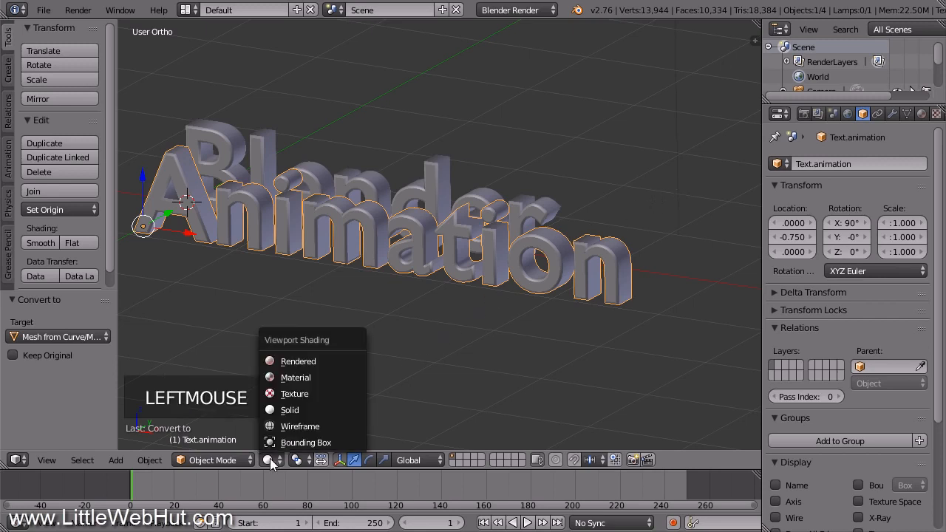
pyautogui.click(342, 423)
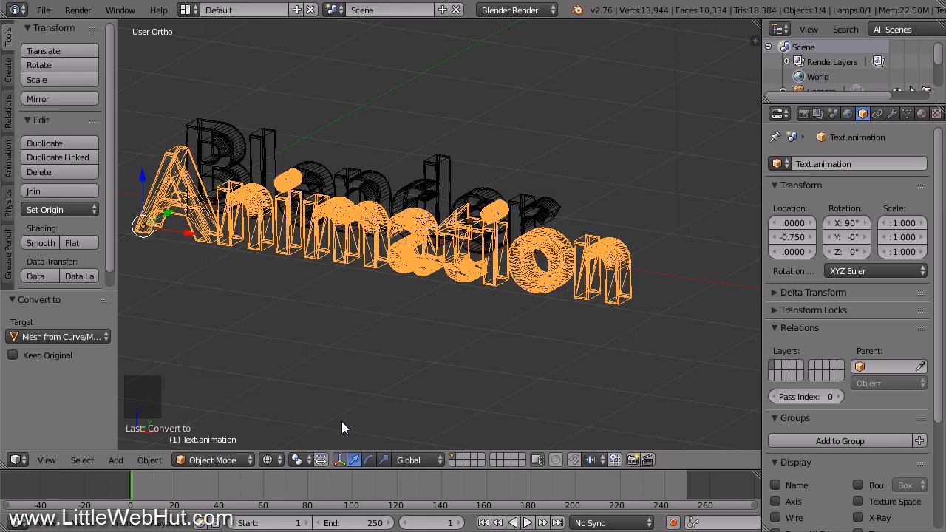
# Add a Remesh modifier to the Animation mesh with Remove Disconnected Pieces off, Smooth Shading on and an octree depth of 7.
pyautogui.click(892, 113)
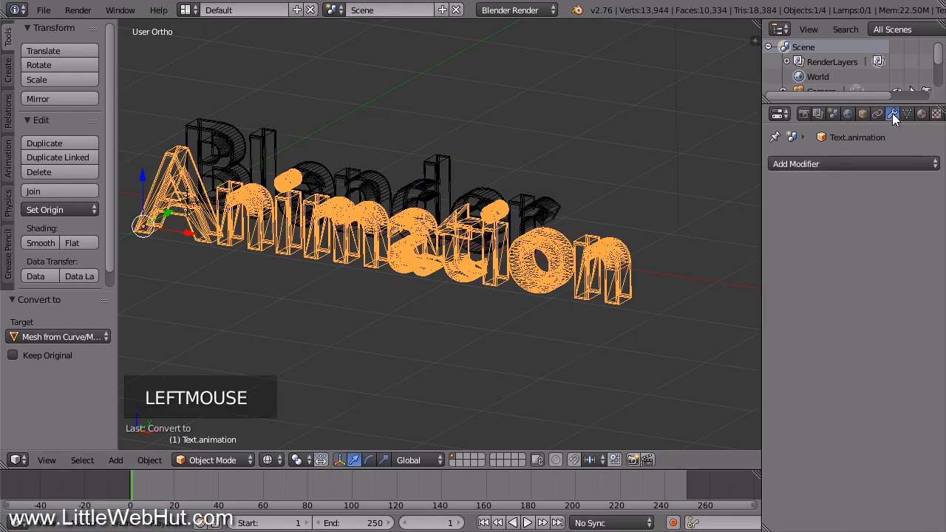
pyautogui.click(847, 161)
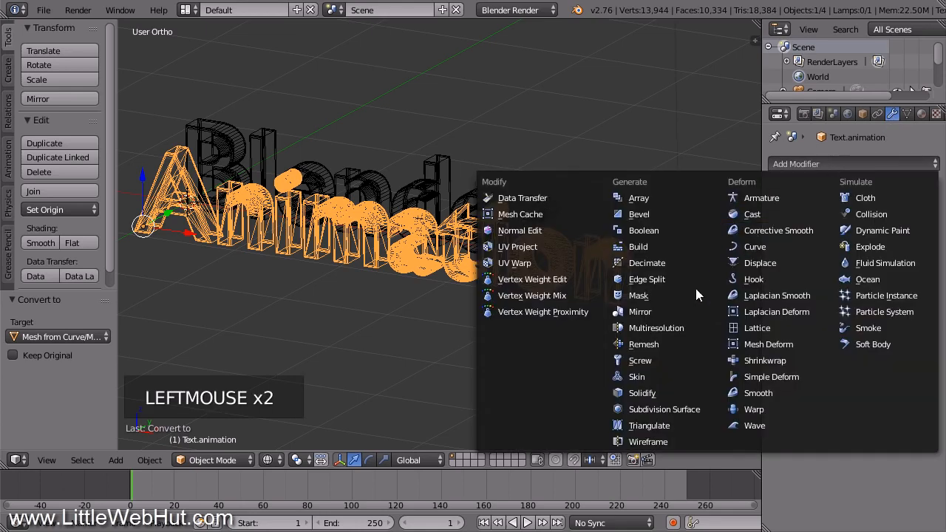
pyautogui.click(665, 345)
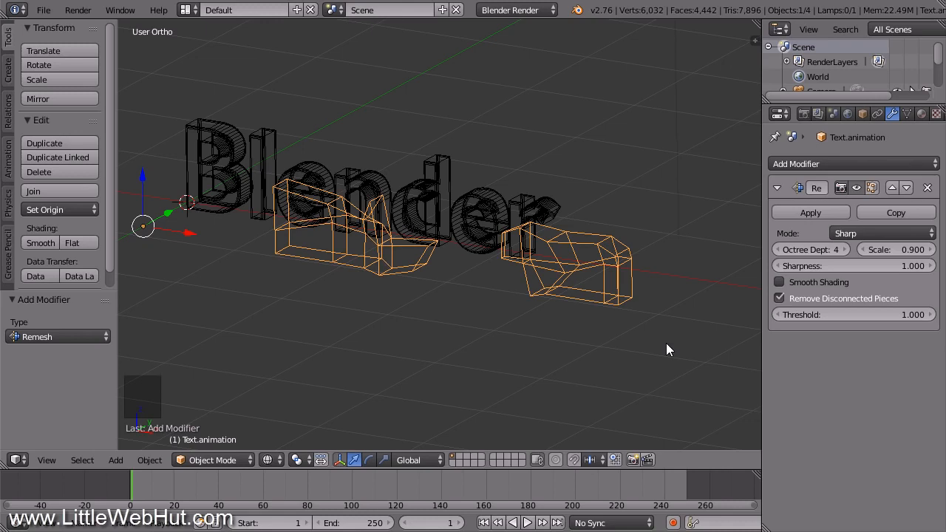
pyautogui.click(778, 298)
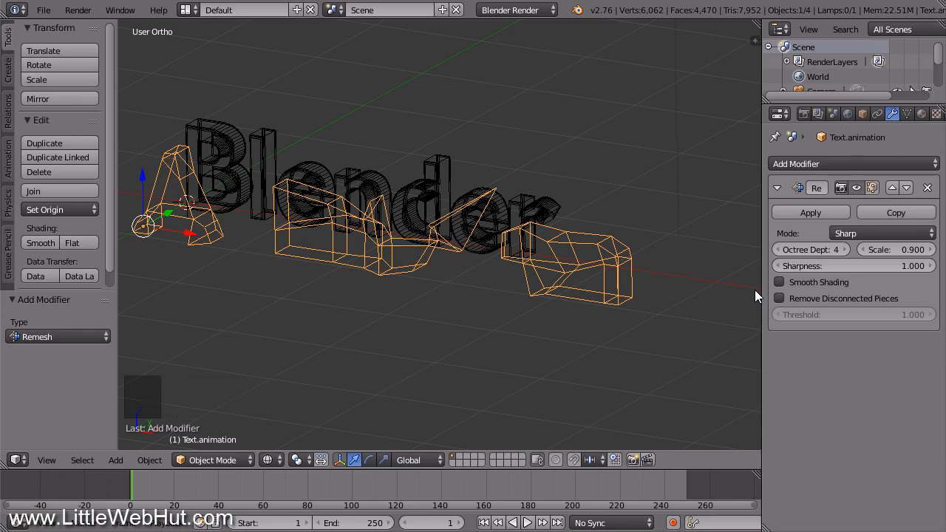
pyautogui.click(778, 281)
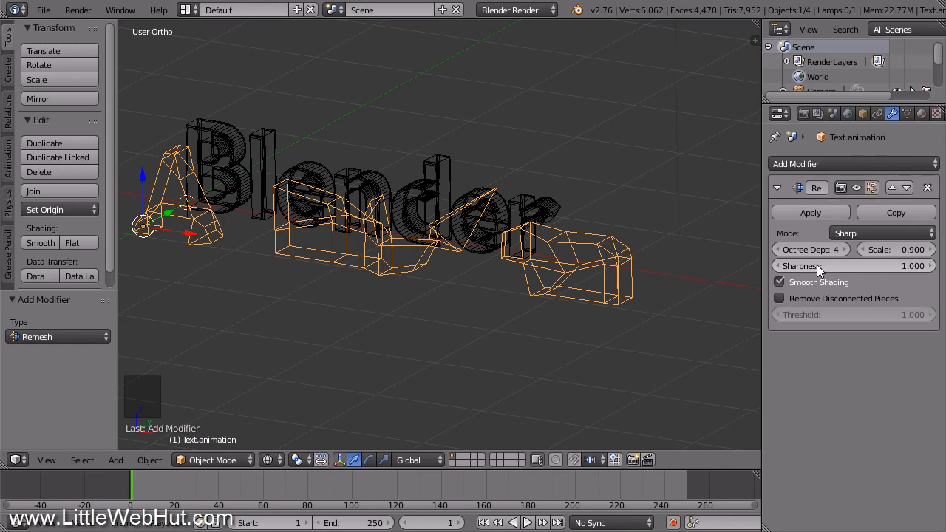
pyautogui.click(845, 249)
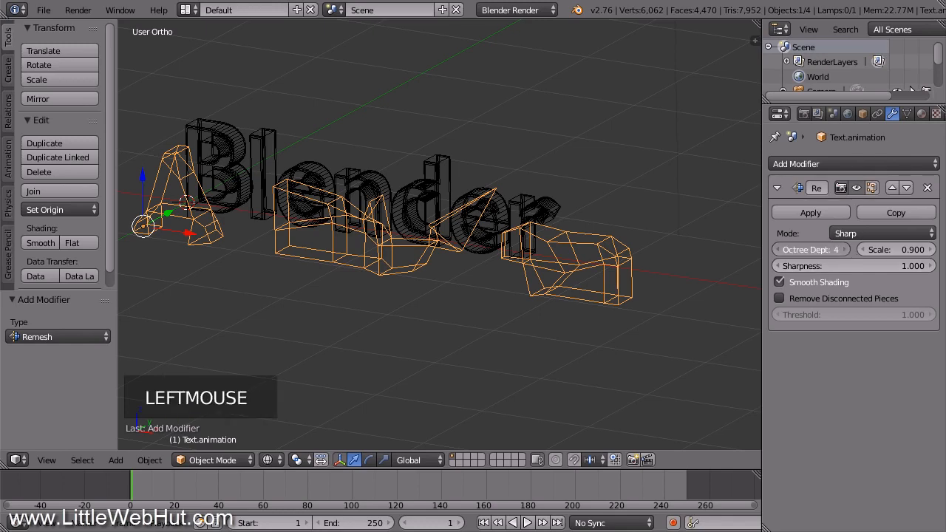
pyautogui.click(845, 249)
pyautogui.click(845, 249)
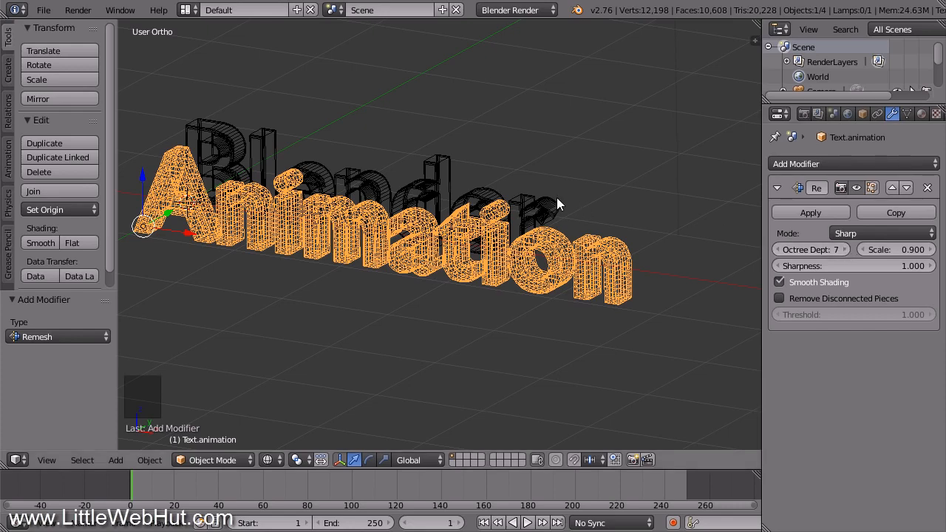
# Select the Blender text and convert it to a mesh.
pyautogui.rightClick(437, 185)
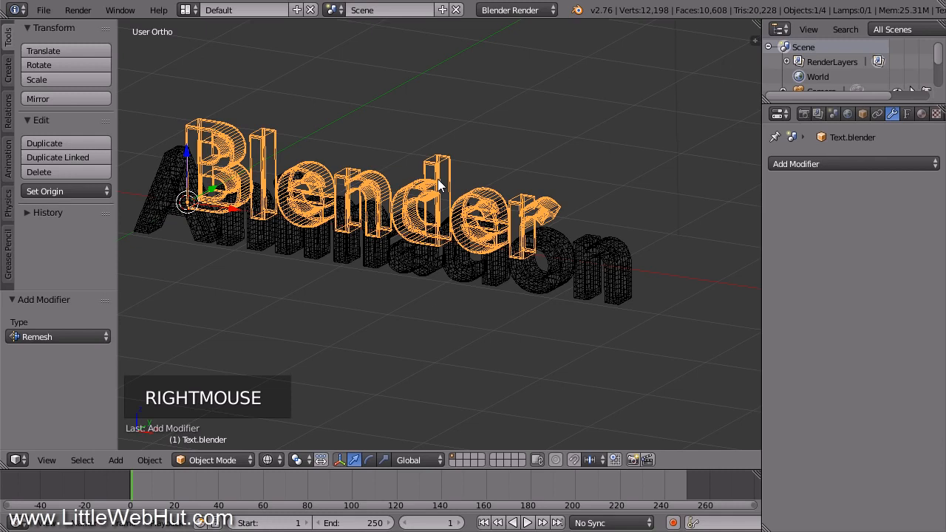
pyautogui.hotkey('alt', 'c')
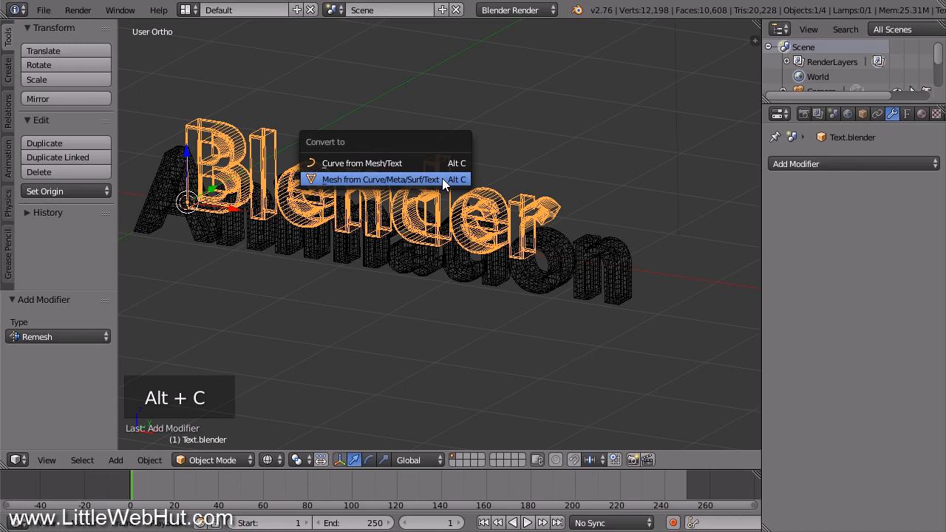
pyautogui.click(442, 178)
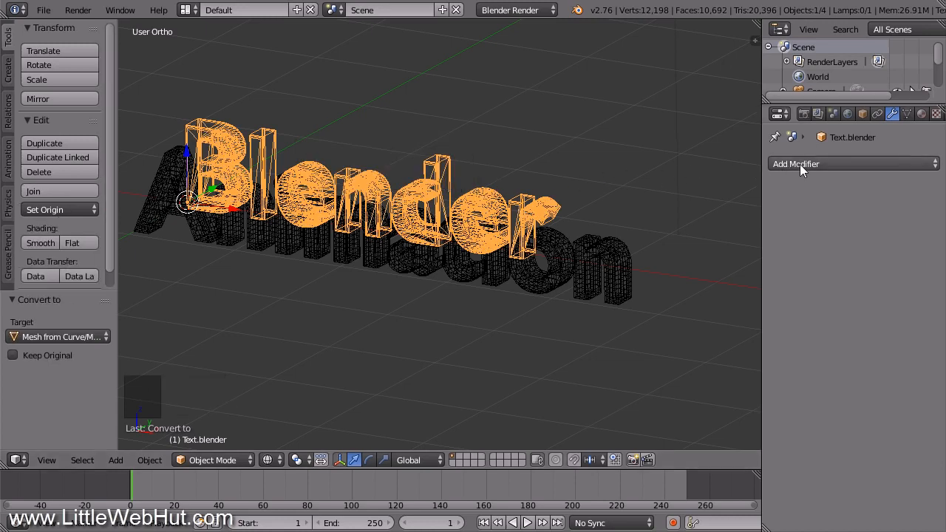
# Add a Remesh modifier to the Blender mesh with Remove Disconnected Pieces off, Smooth Shading on and an octree depth of 7.
pyautogui.click(824, 164)
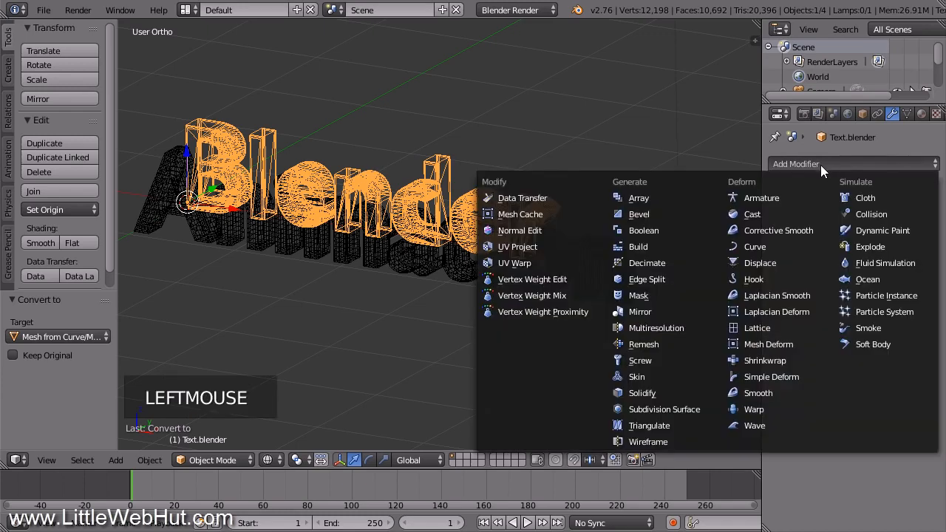
pyautogui.click(673, 343)
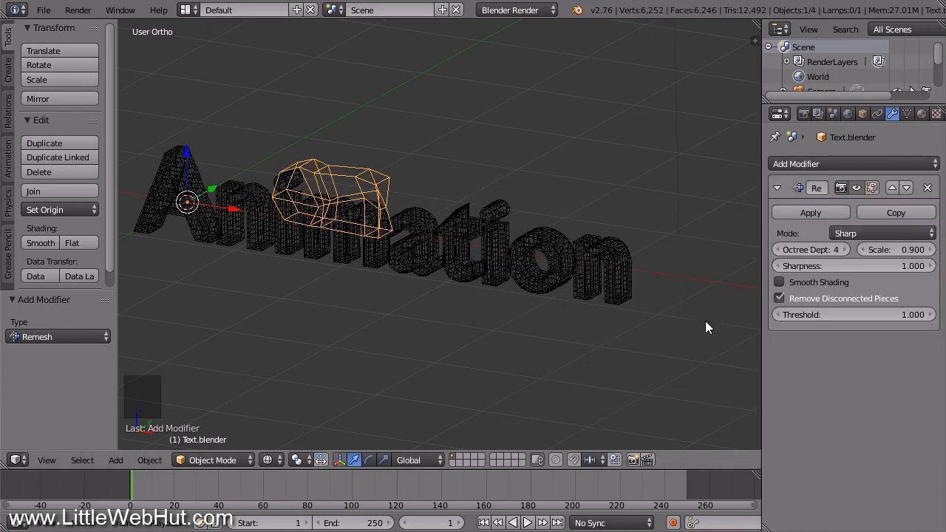
pyautogui.click(779, 297)
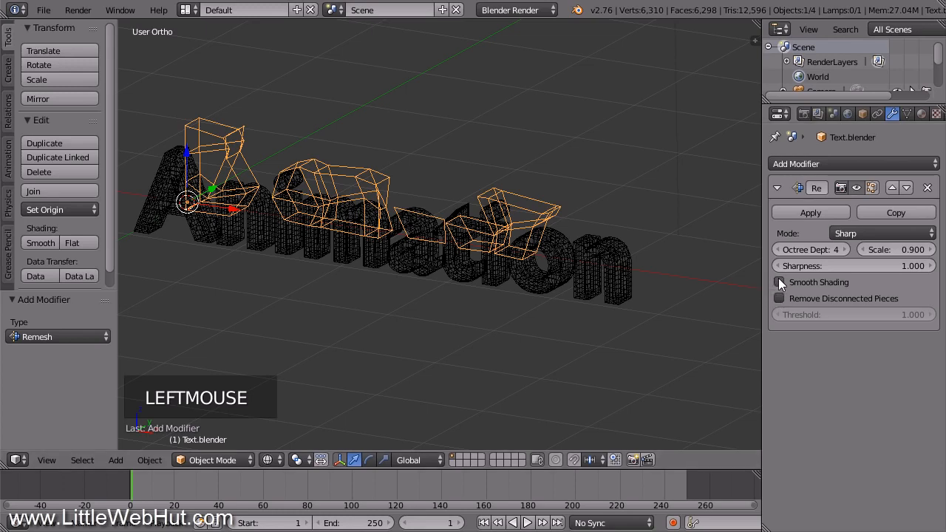
pyautogui.click(779, 281)
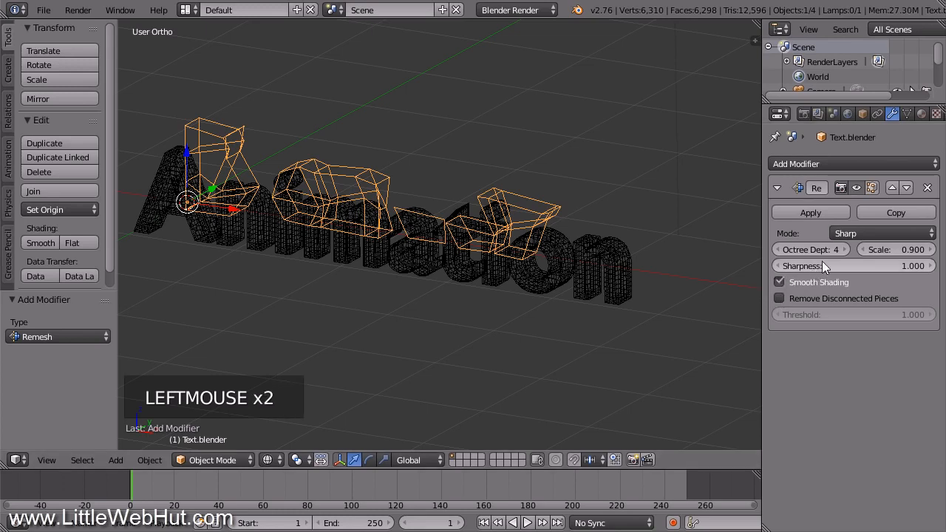
pyautogui.click(846, 249)
pyautogui.click(846, 249)
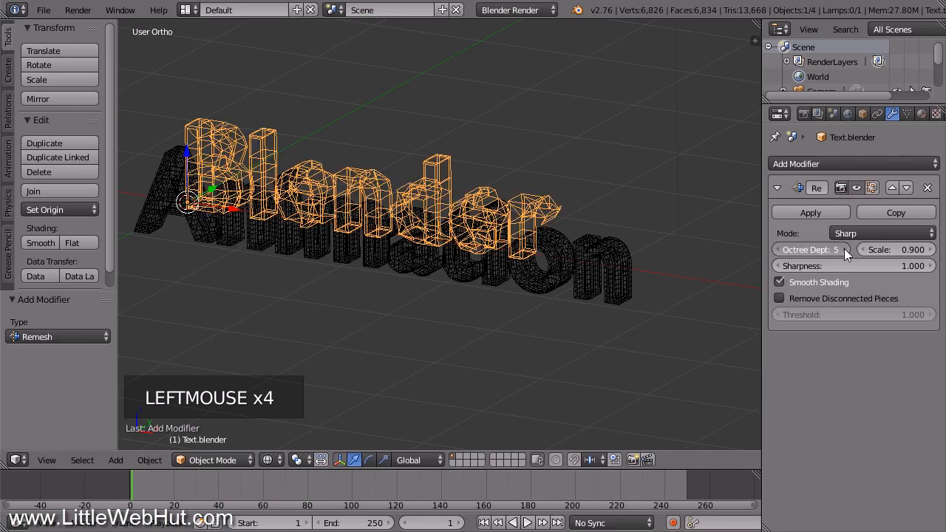
pyautogui.click(846, 249)
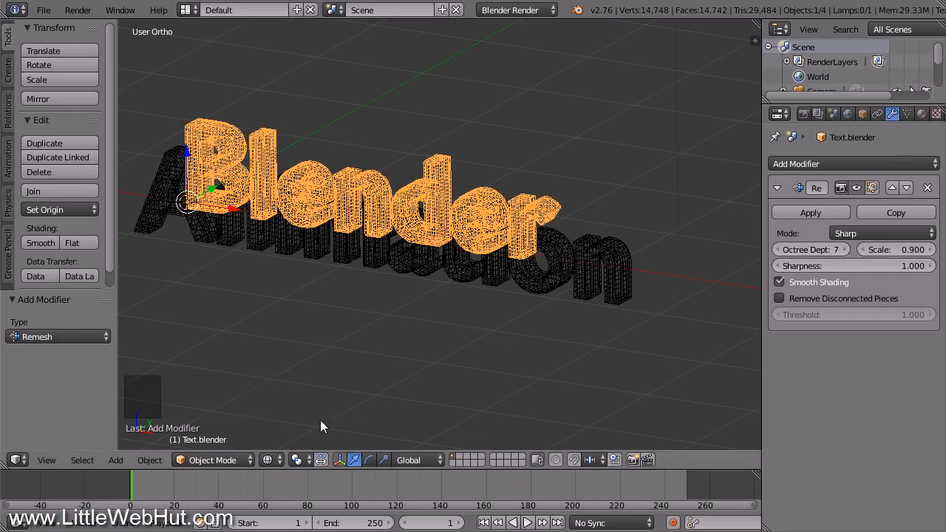
# Return the viewport to Solid shading and widen the properties editor.
pyautogui.click(278, 460)
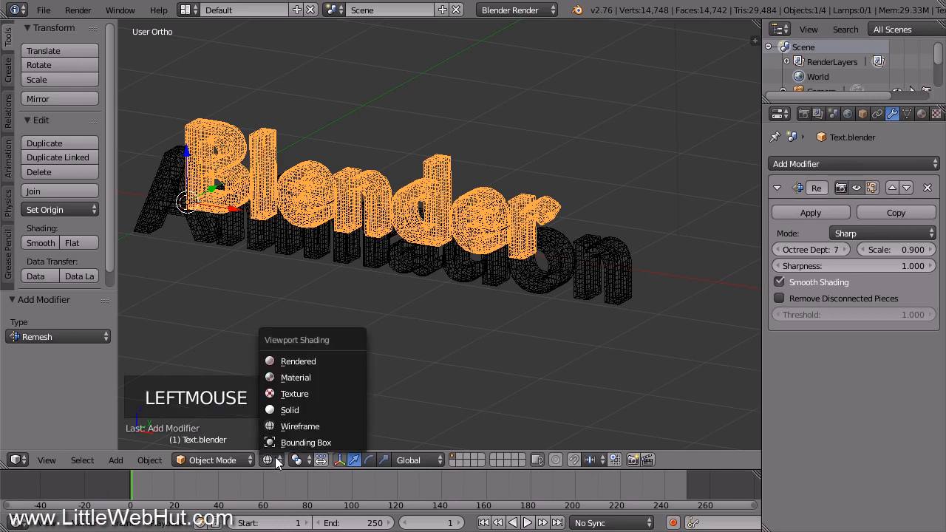
pyautogui.click(312, 409)
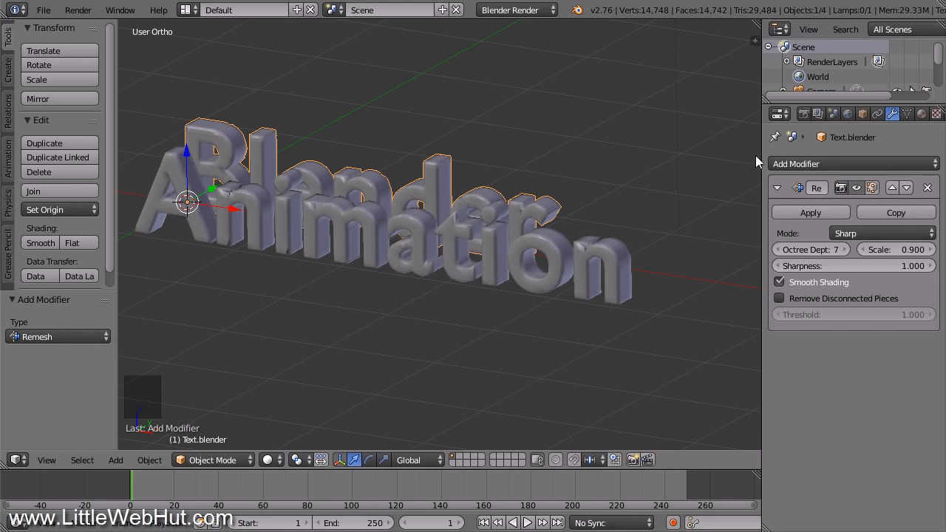
pyautogui.moveTo(761, 153); pyautogui.dragTo(723, 161)
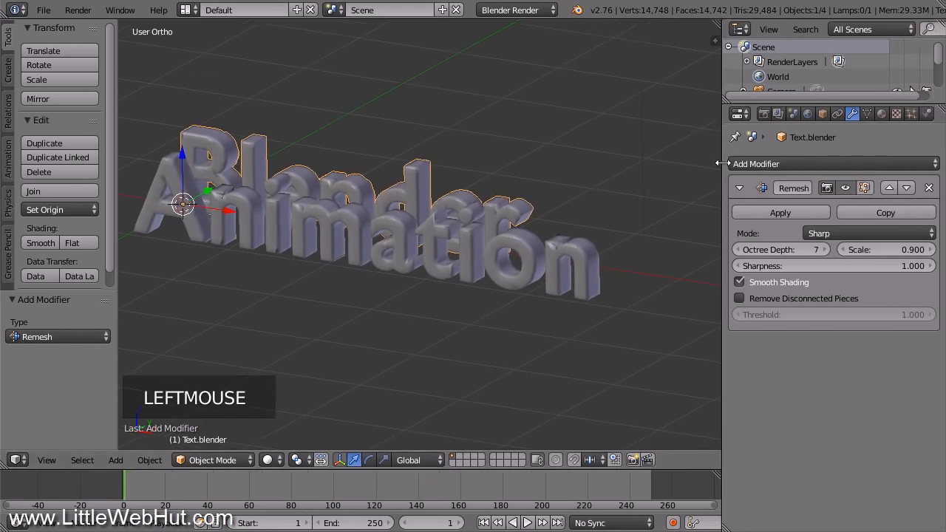
# Add a new particle system to the Blender mesh and make its emission use the modifier stack.
pyautogui.click(911, 116)
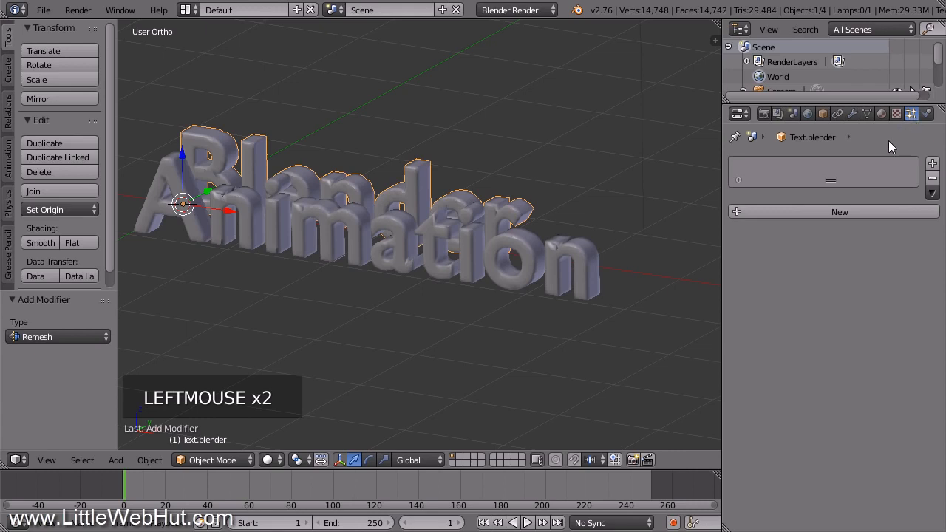
pyautogui.click(832, 211)
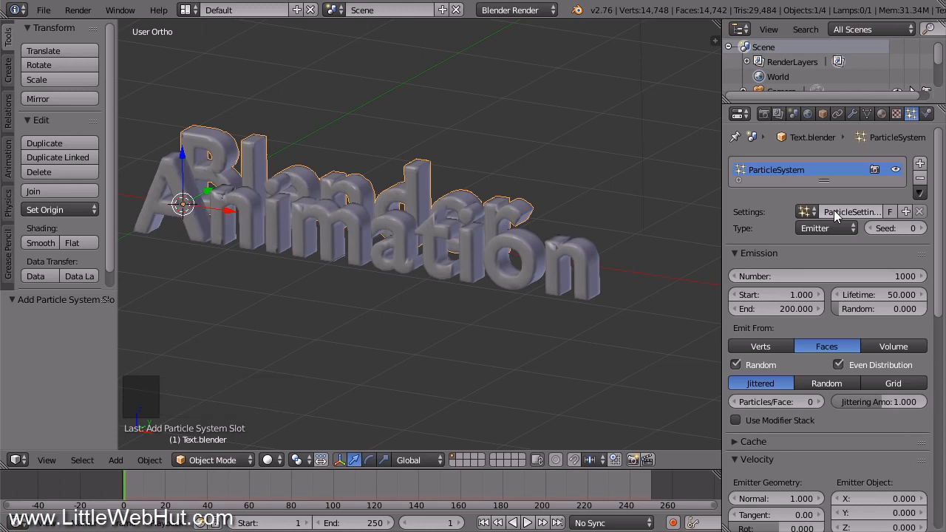
pyautogui.click(736, 421)
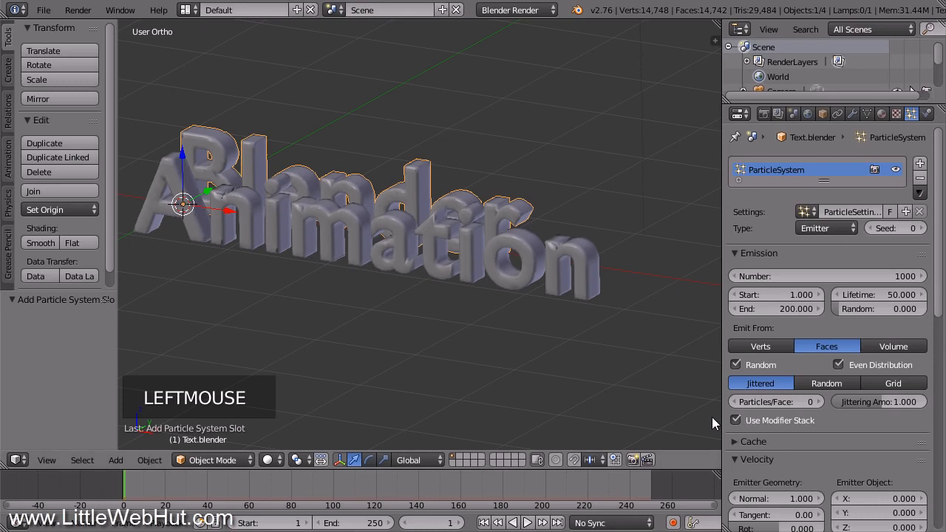
# Set the Blender mesh's particle emission to 500 particles, an end frame of 50 and a lifetime of 100.
pyautogui.click(846, 277)
pyautogui.write('500')
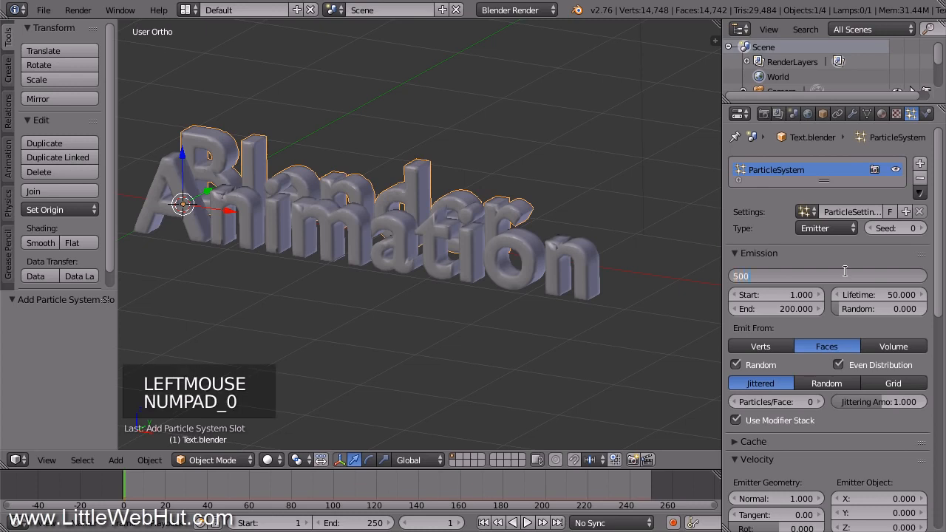
pyautogui.press('Return')
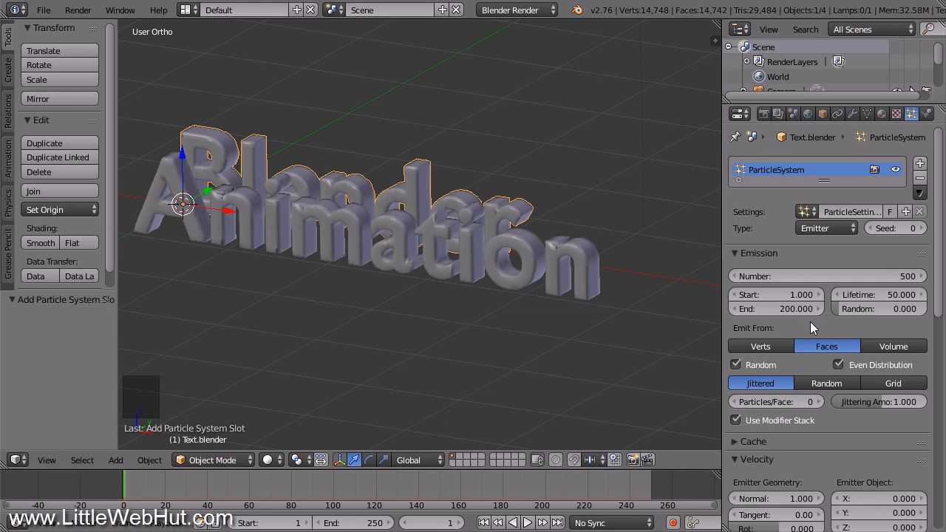
pyautogui.click(787, 308)
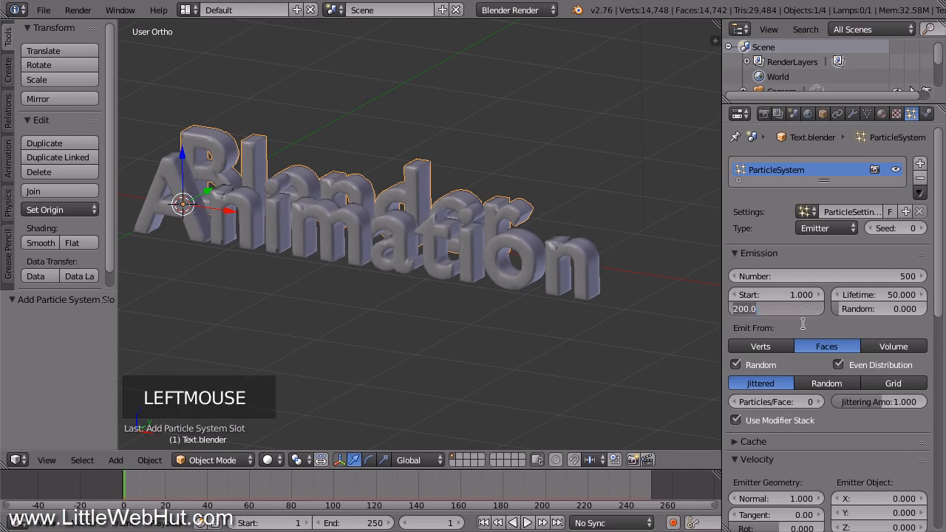
pyautogui.write('50')
pyautogui.press('Return')
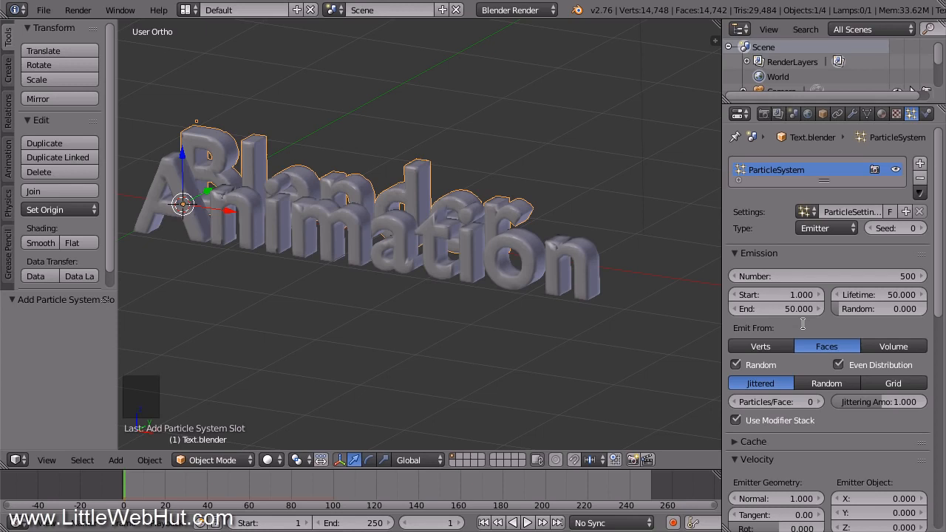
pyautogui.click(884, 296)
pyautogui.write('100')
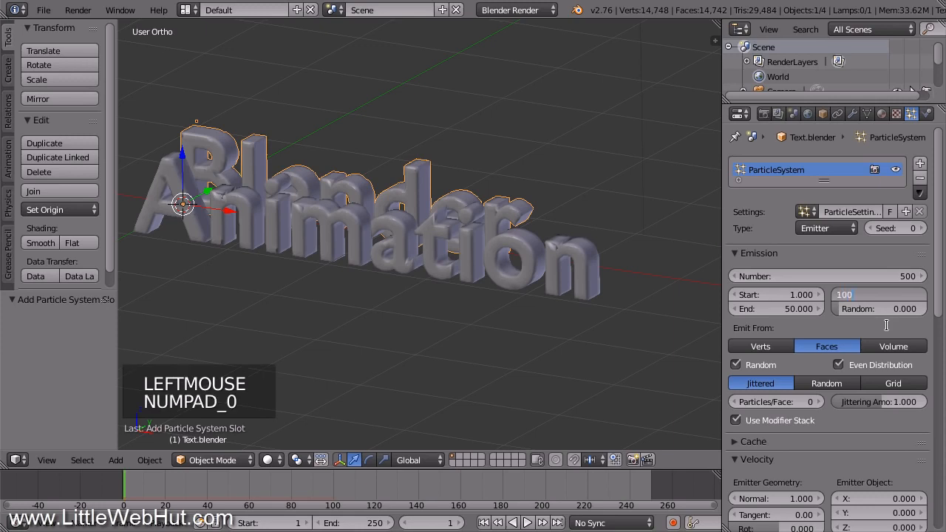
pyautogui.press('Return')
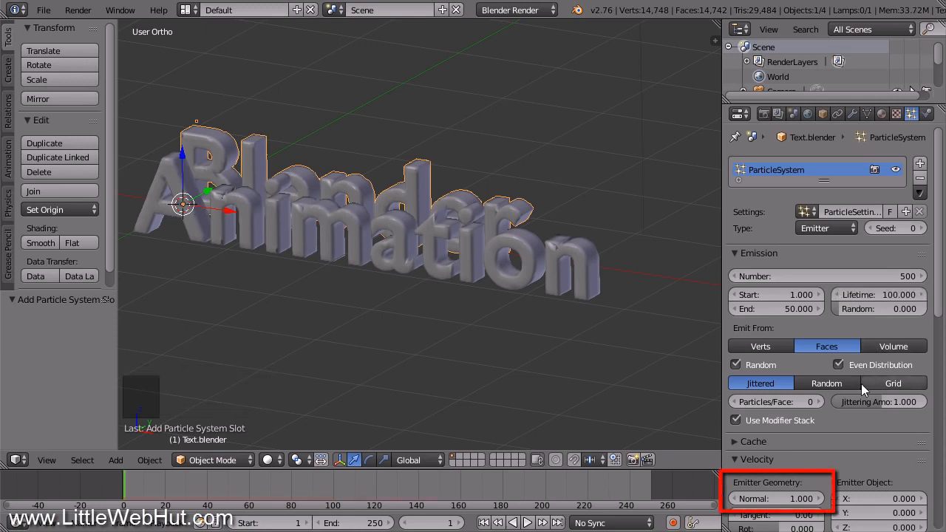
# Set the particles' normal emitter velocity to 0 and their gravity field weight to 0.
pyautogui.click(786, 498)
pyautogui.write('0')
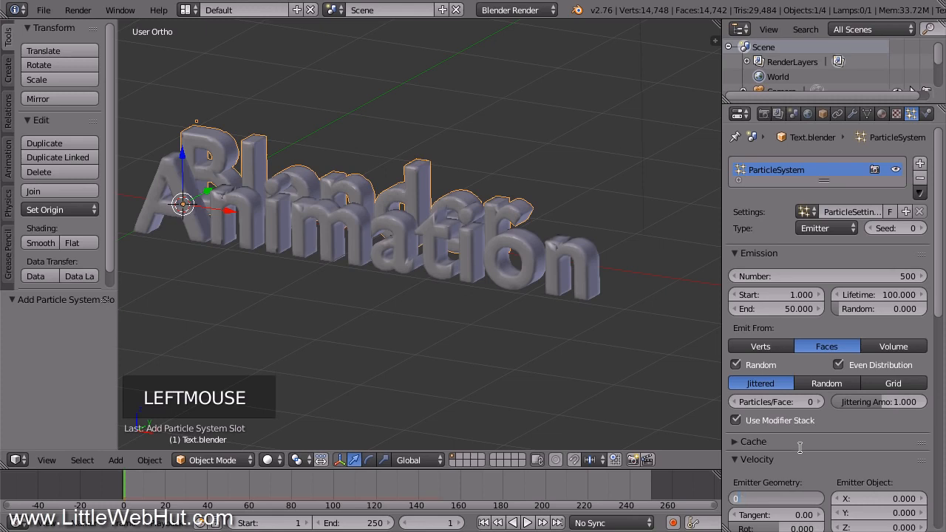
pyautogui.press('Return')
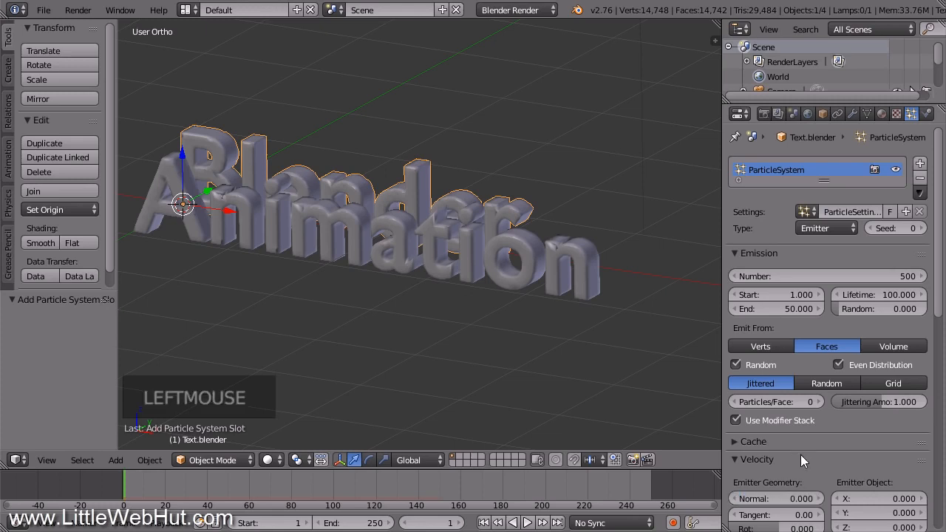
pyautogui.moveTo(937, 299); pyautogui.dragTo(934, 515)
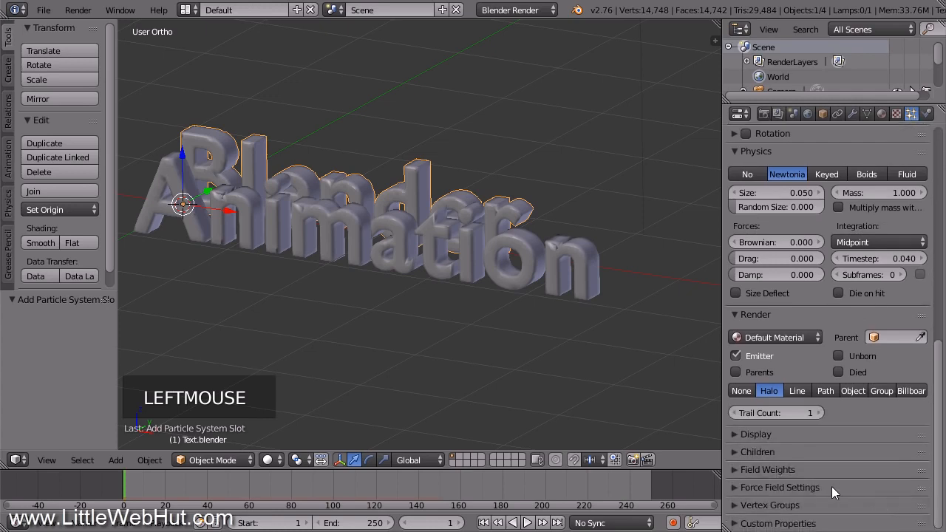
pyautogui.click(740, 470)
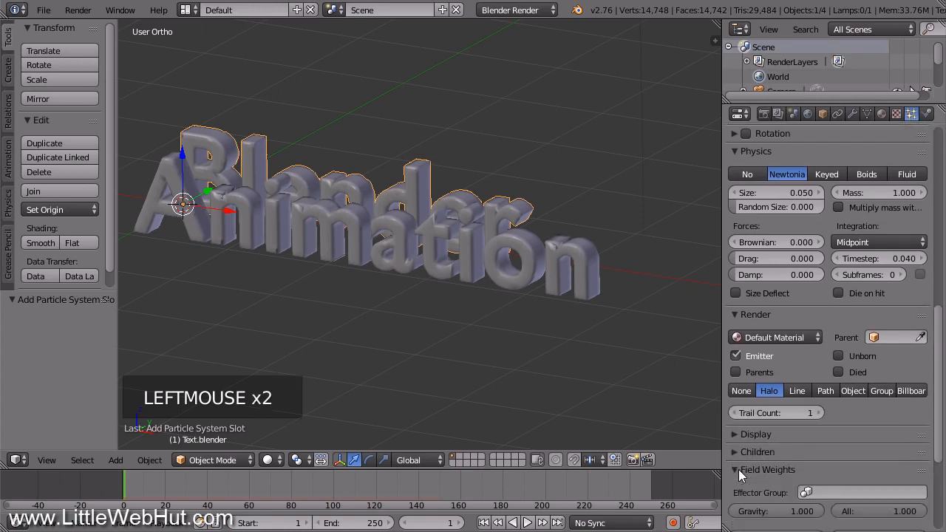
pyautogui.click(781, 512)
pyautogui.write('0')
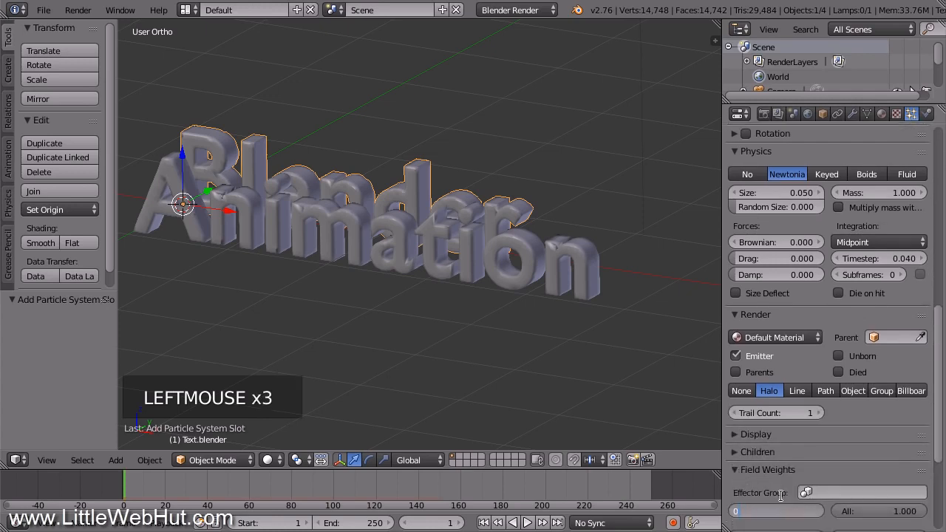
pyautogui.press('Return')
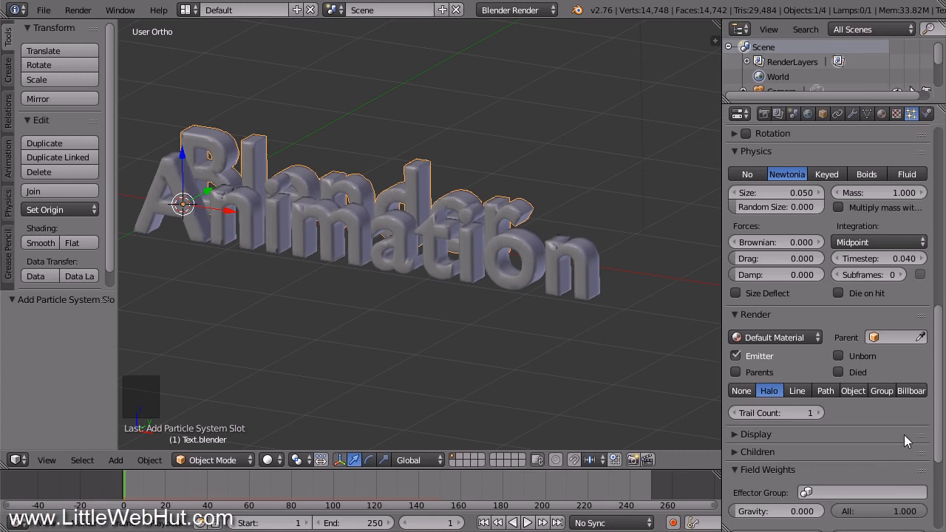
# Add an Explode modifier to the Blender mesh with Unborn and Dead off and Cut Edges on.
pyautogui.moveTo(939, 423); pyautogui.dragTo(921, 194)
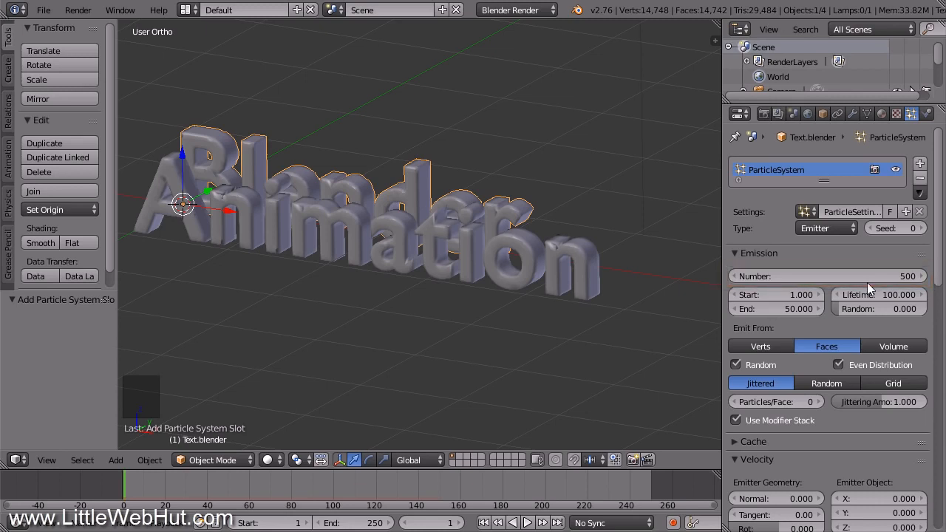
pyautogui.click(851, 115)
pyautogui.click(832, 163)
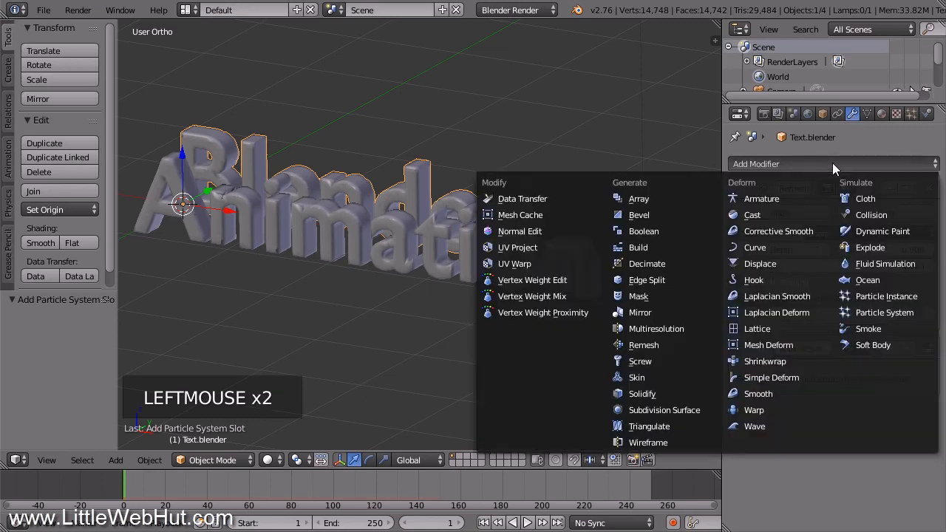
pyautogui.click(892, 247)
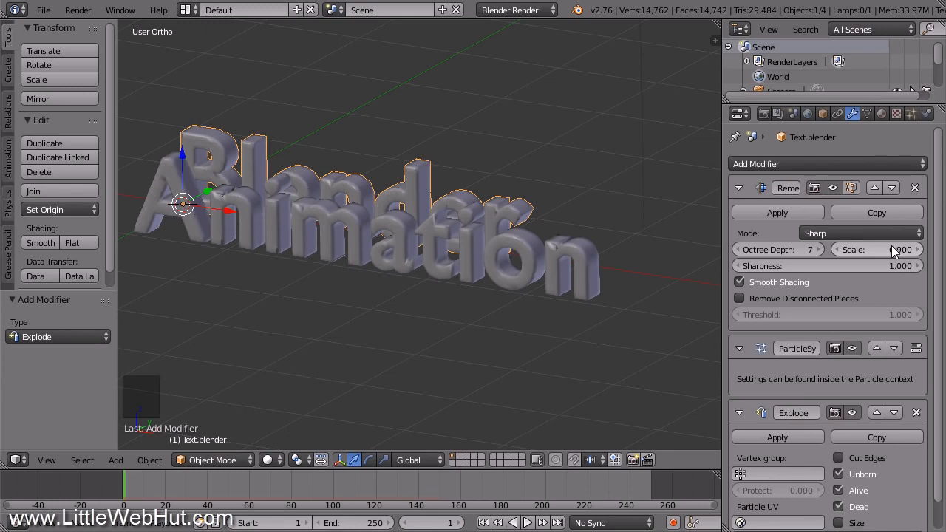
pyautogui.click(838, 474)
pyautogui.click(840, 507)
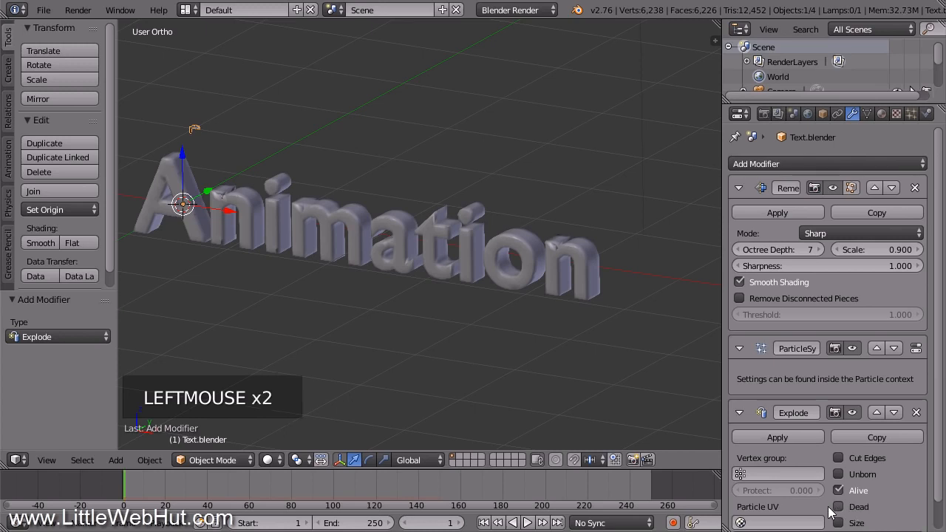
pyautogui.click(838, 457)
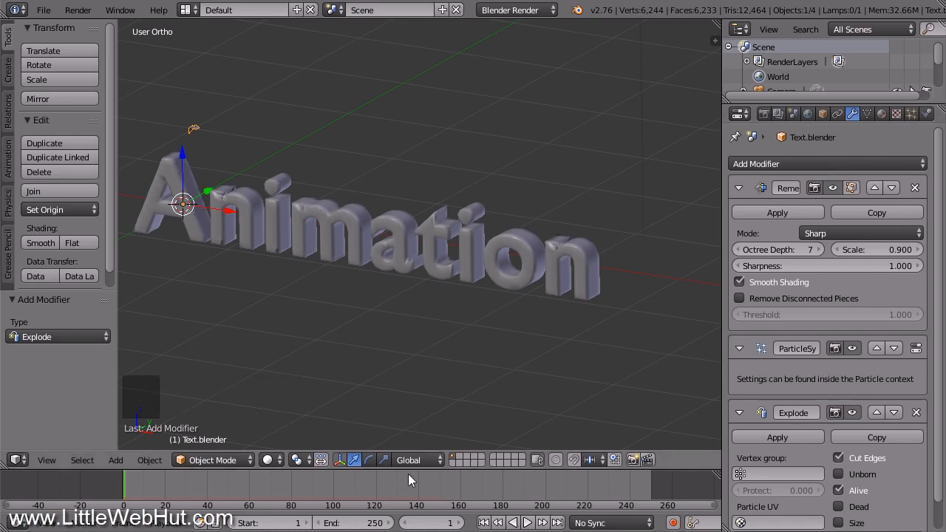
# Scrub the timeline to frame 130 and add a Solidify modifier to the Blender mesh.
pyautogui.moveTo(130, 490); pyautogui.dragTo(399, 499)
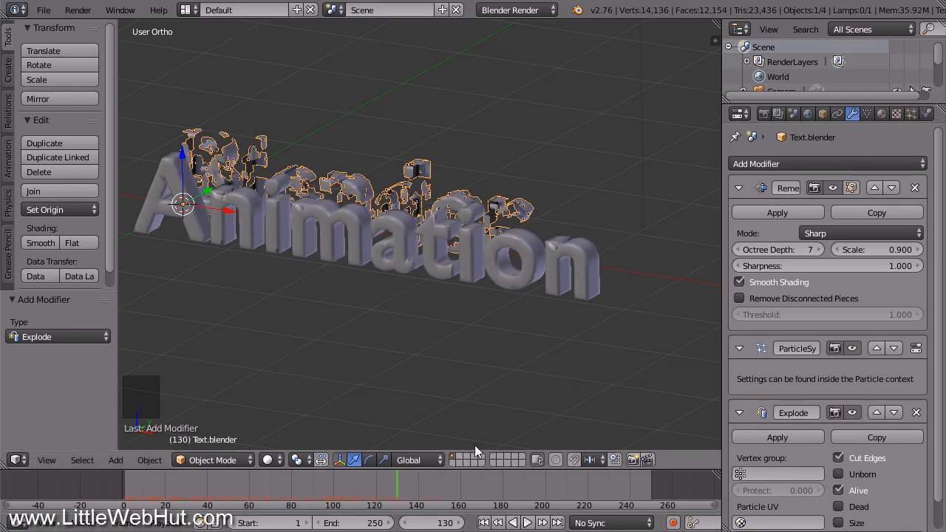
pyautogui.click(806, 163)
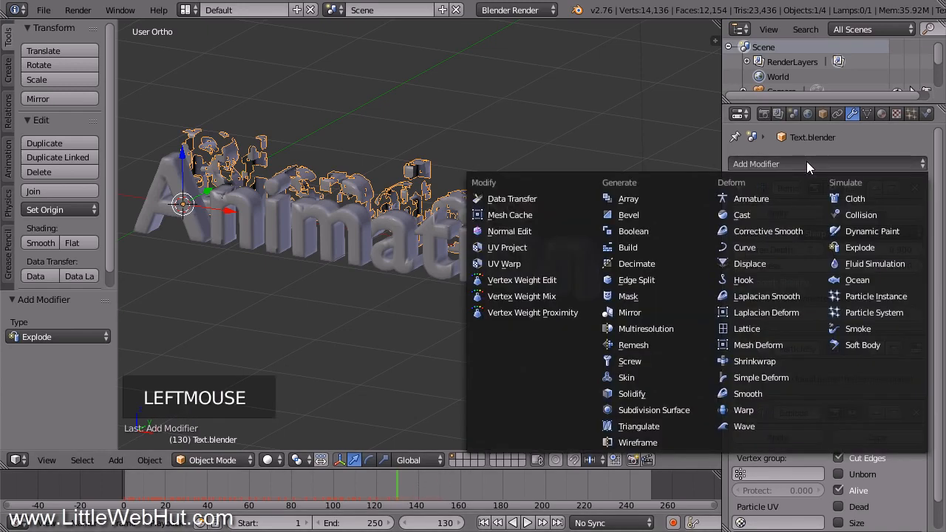
pyautogui.click(671, 392)
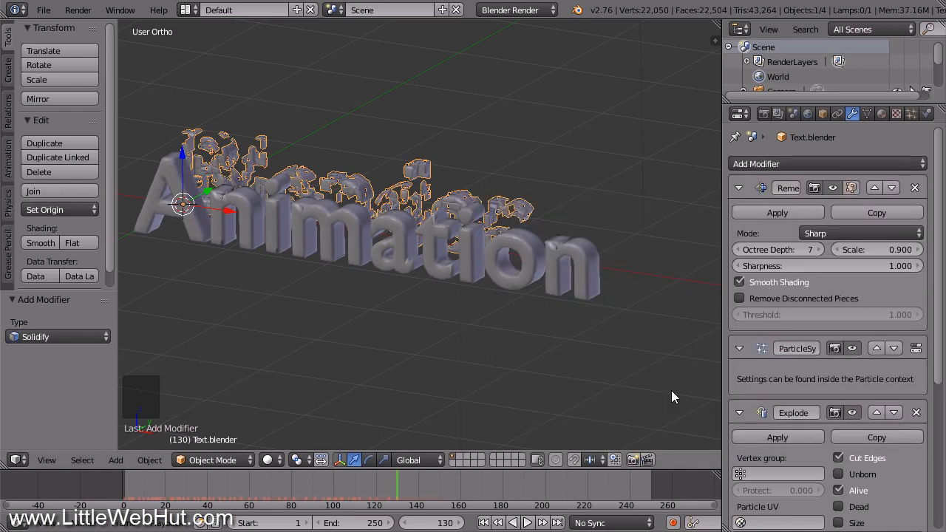
pyautogui.click(939, 305)
pyautogui.moveTo(938, 304); pyautogui.dragTo(943, 469)
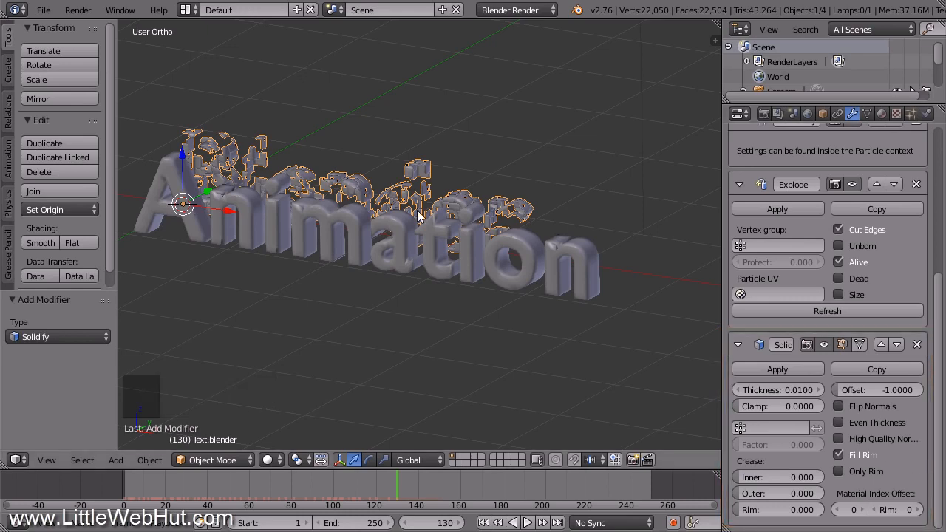
# Save the project in C:\demo\ under the file name transform.
pyautogui.click(43, 12)
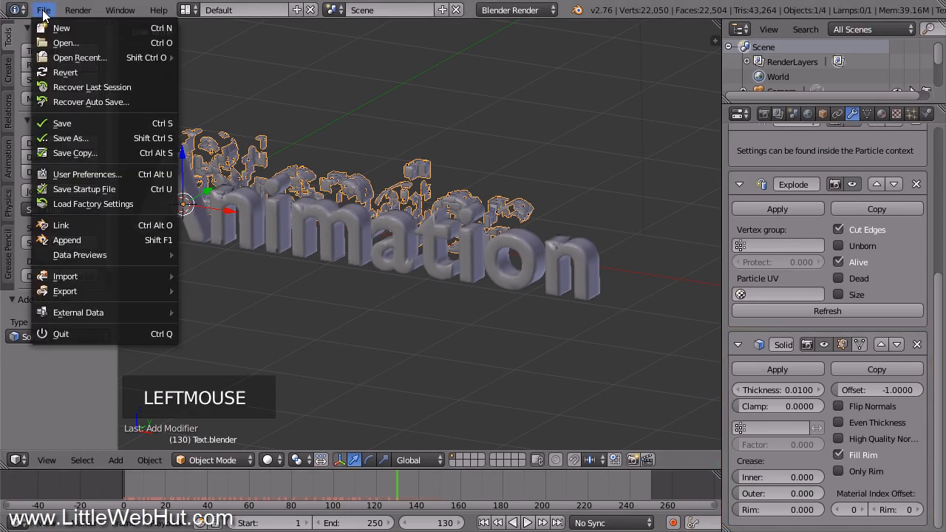
pyautogui.click(103, 139)
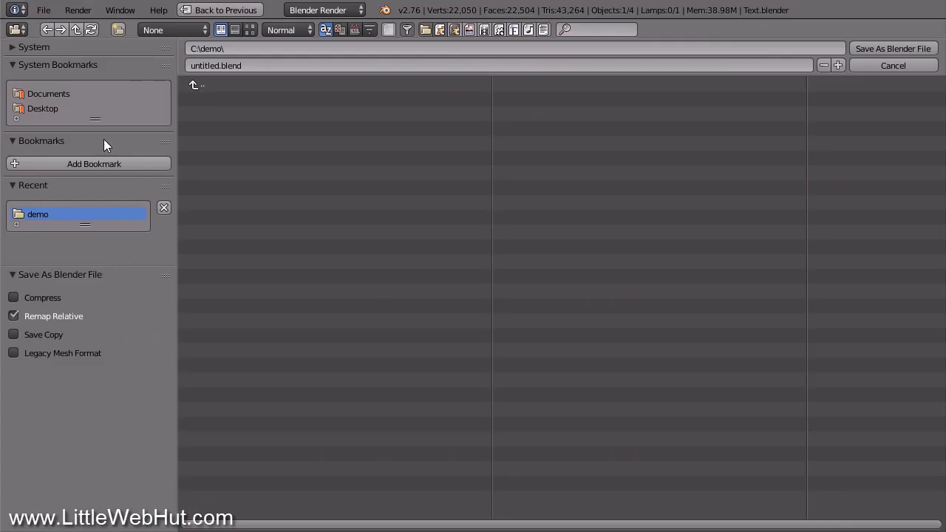
pyautogui.click(202, 65)
pyautogui.doubleClick(203, 65)
pyautogui.write('transform')
pyautogui.press('Return')
pyautogui.click(887, 46)
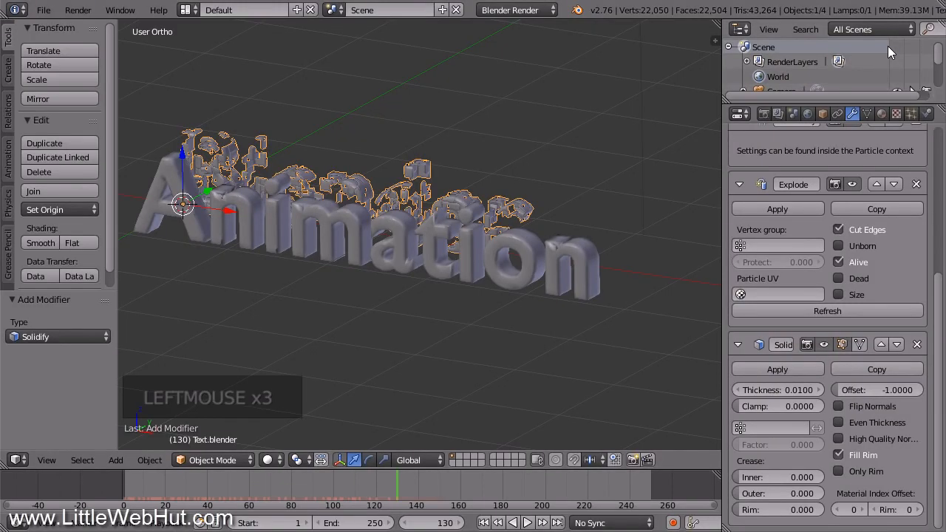
# Select the Animation mesh and move it about 0.76 along Y and about -0.59 along X, over the Blender text.
pyautogui.rightClick(588, 266)
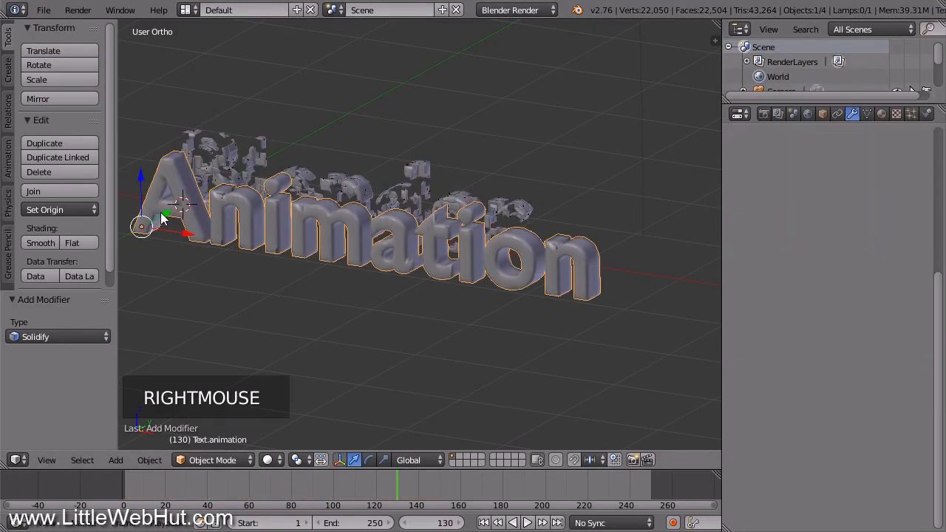
pyautogui.moveTo(169, 217); pyautogui.dragTo(197, 175)
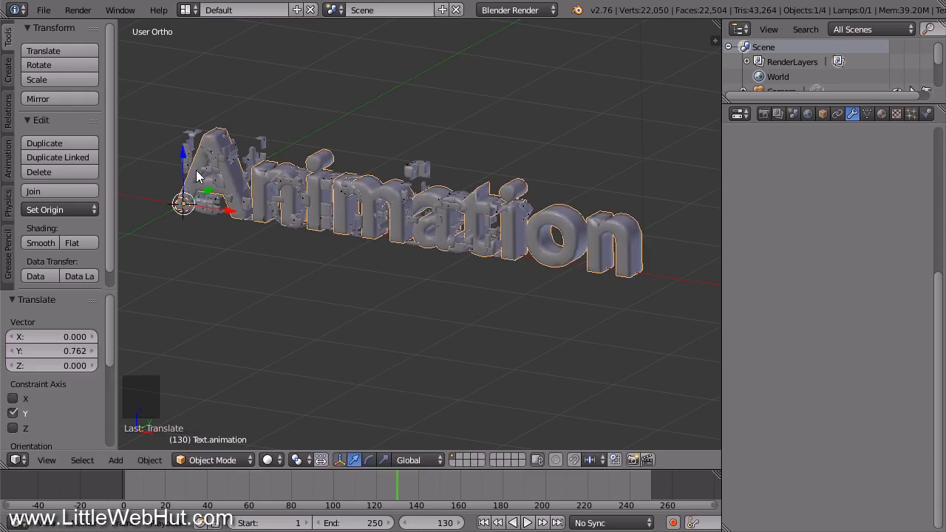
pyautogui.moveTo(227, 209); pyautogui.dragTo(170, 210)
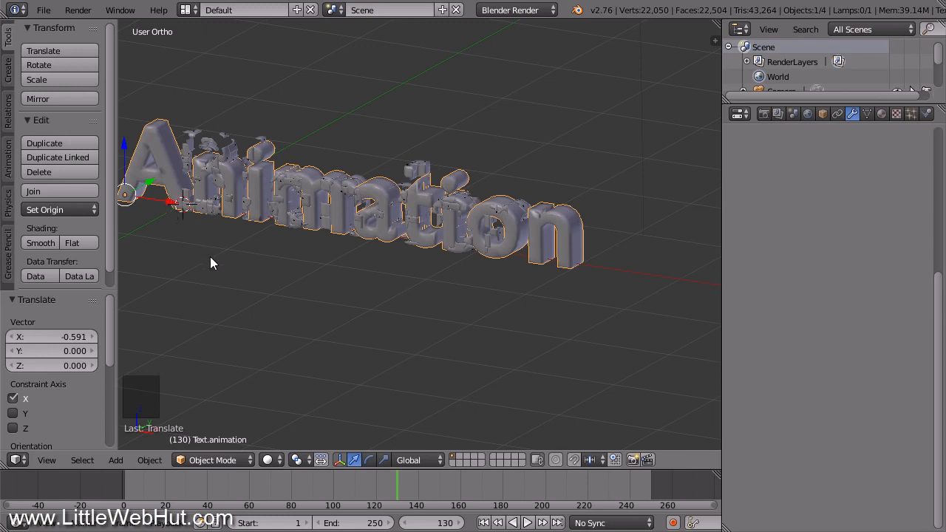
# Add a new particle system to the Animation mesh and make its emission use the modifier stack.
pyautogui.click(910, 113)
pyautogui.click(813, 212)
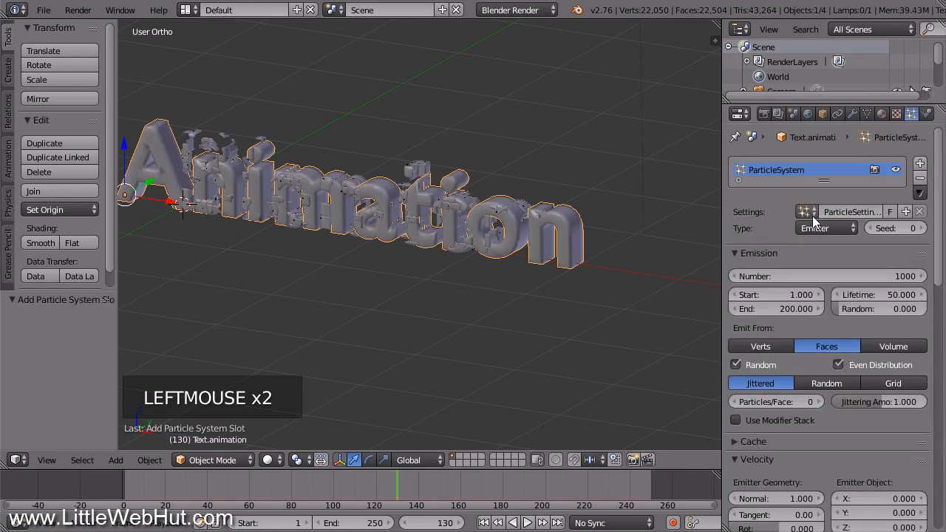
pyautogui.click(736, 420)
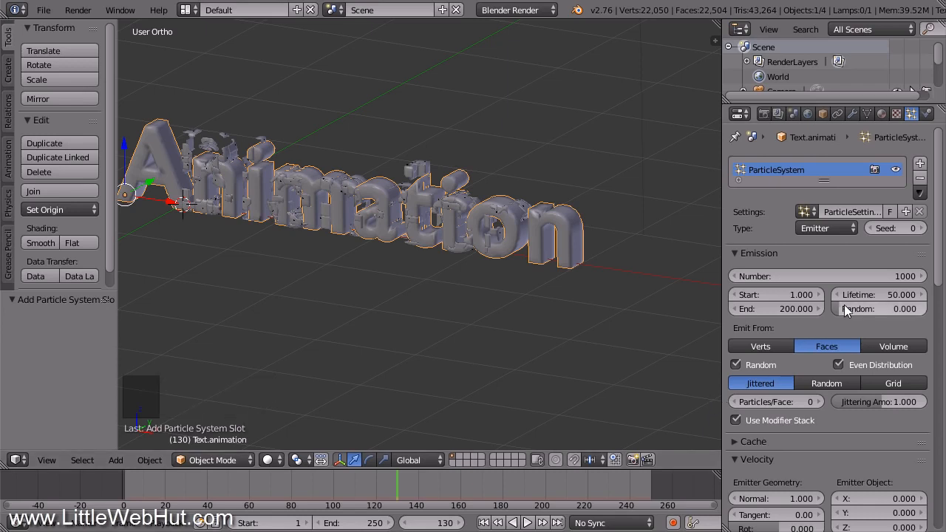
# Set the Animation mesh's particle emission to 500 particles, starting at frame 100 and ending at frame 150.
pyautogui.click(857, 272)
pyautogui.write('500')
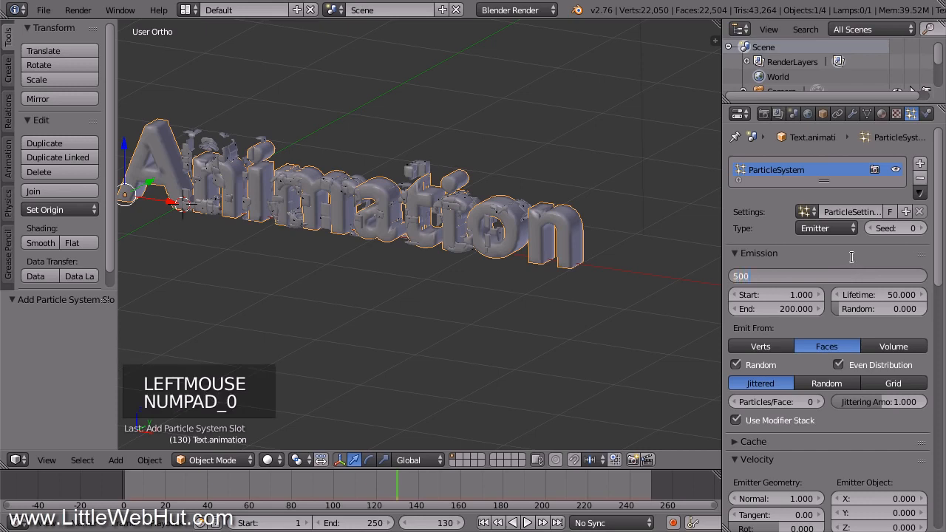
pyautogui.press('Return')
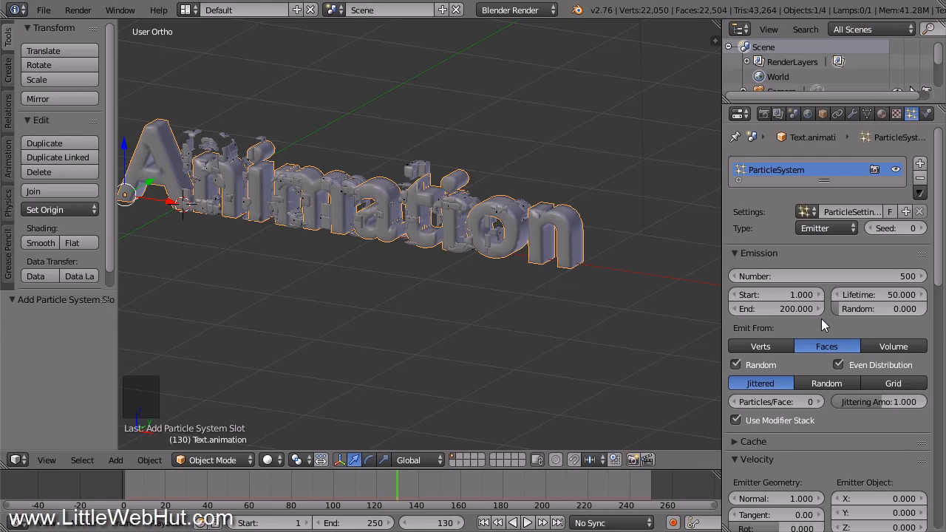
pyautogui.click(776, 296)
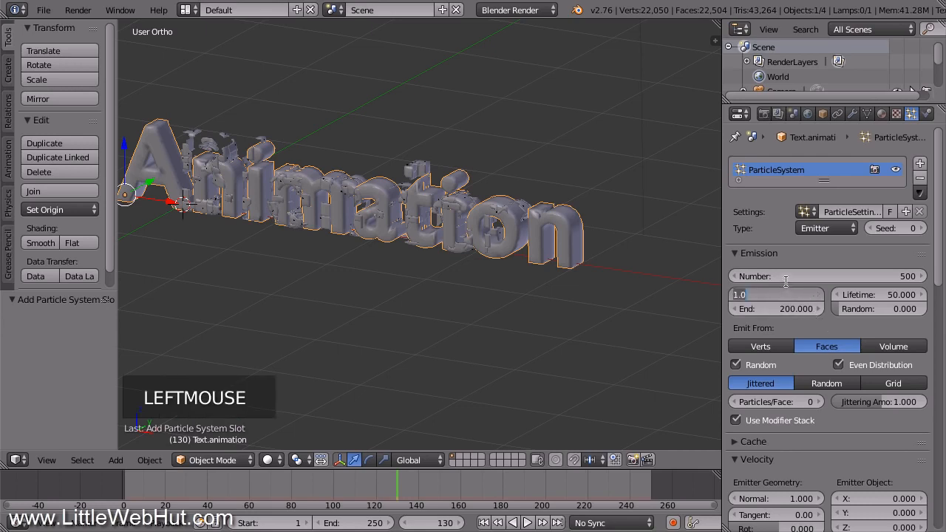
pyautogui.write('100')
pyautogui.press('Return')
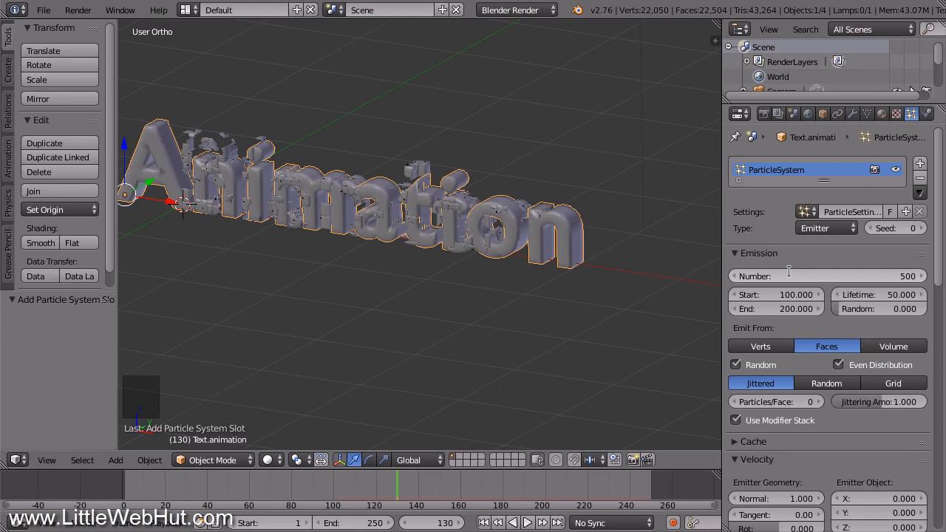
pyautogui.click(793, 306)
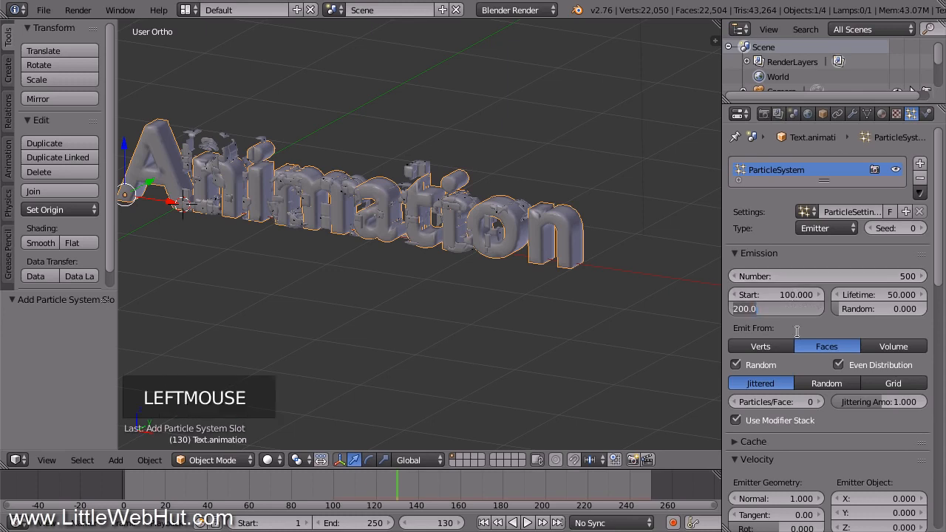
pyautogui.write('150')
pyautogui.press('Return')
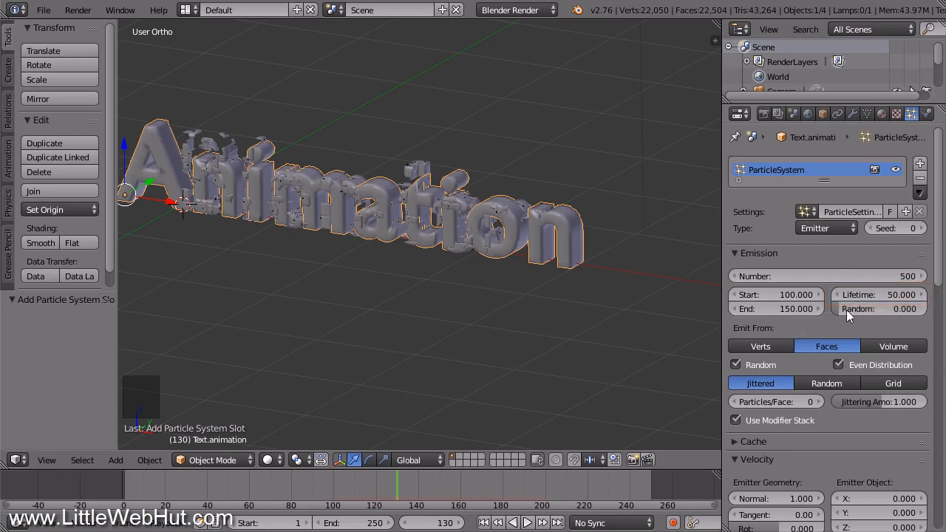
# Switch the Animation mesh's particle physics to Keyed and add a key targeting Text.blender.
pyautogui.moveTo(938, 255); pyautogui.dragTo(941, 382)
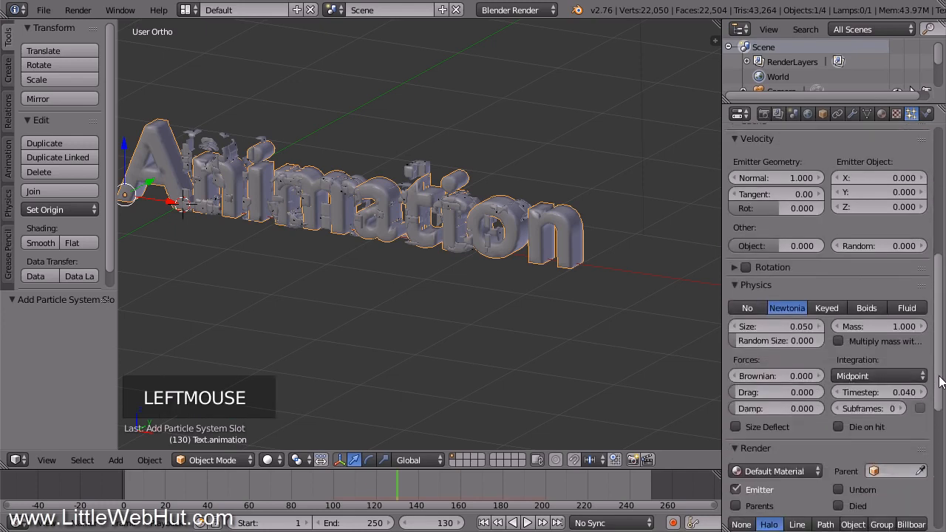
pyautogui.click(836, 307)
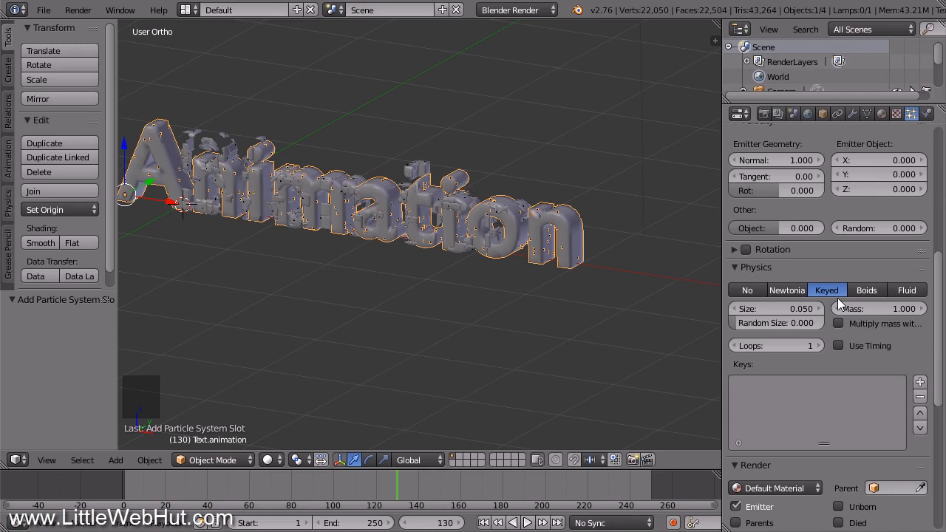
pyautogui.click(921, 382)
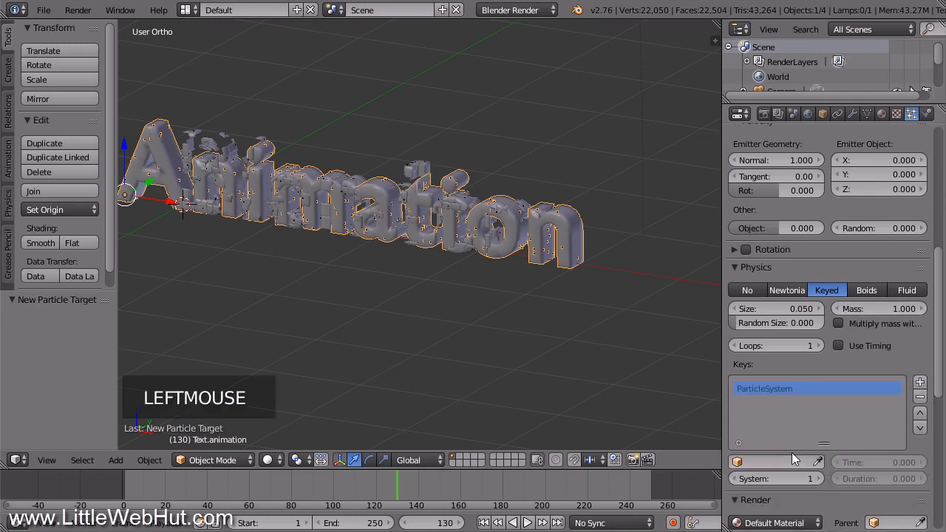
pyautogui.click(785, 464)
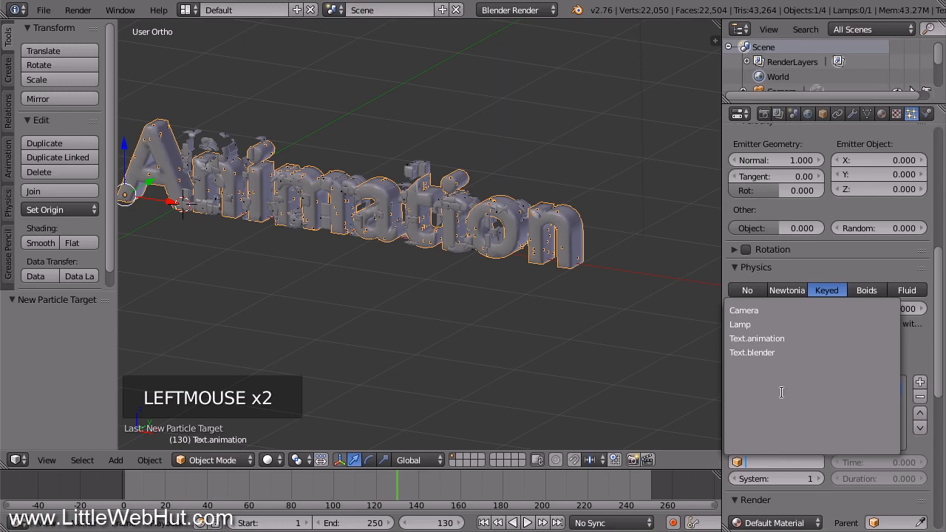
pyautogui.click(789, 353)
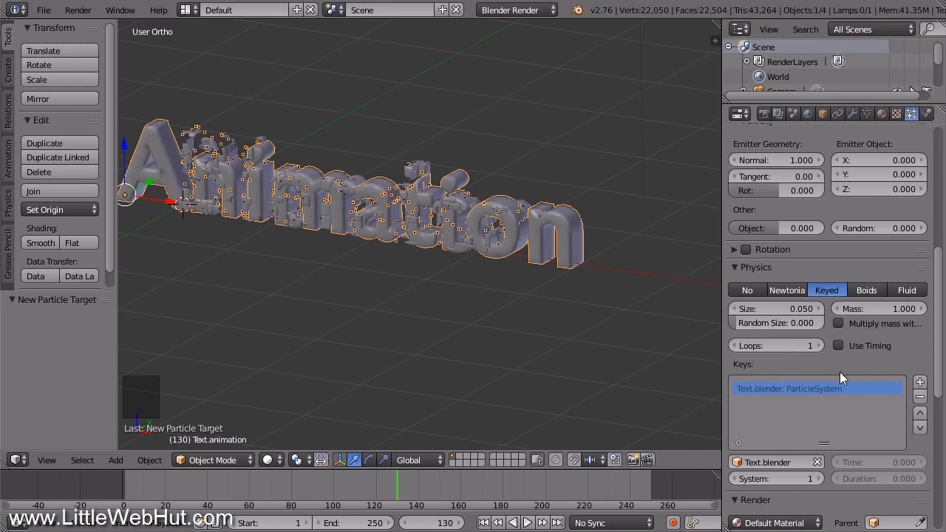
# Add a second particle key targeting Text.animation.
pyautogui.click(920, 384)
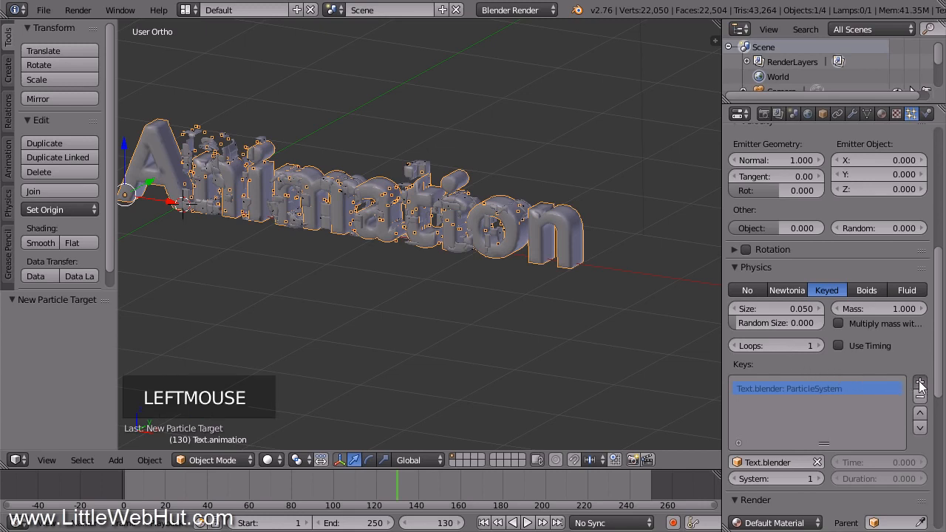
pyautogui.click(795, 461)
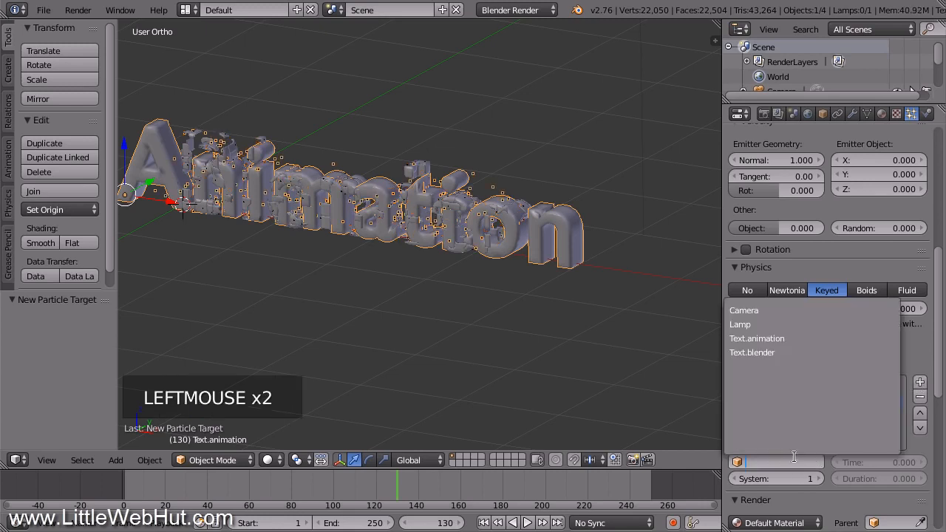
pyautogui.click(809, 340)
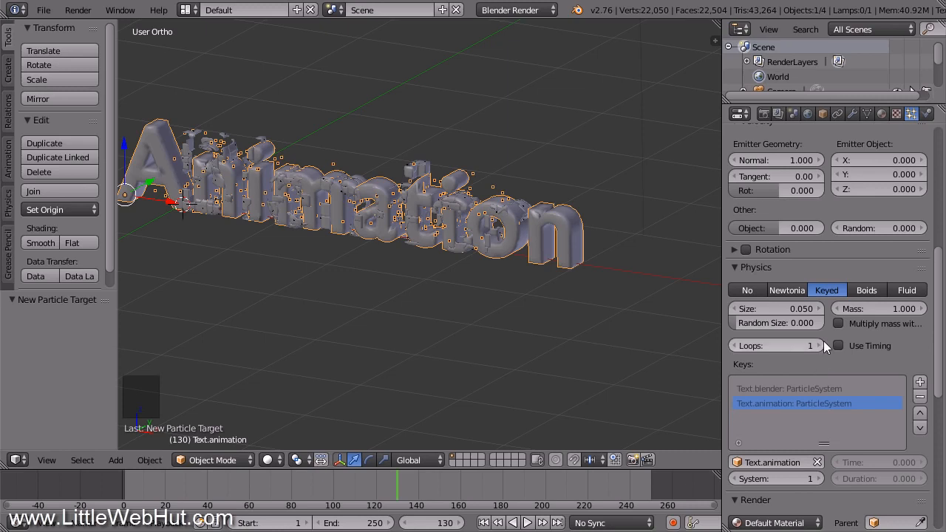
# Add an Explode modifier to the Animation mesh, turn off Unborn and turn on Cut Edges.
pyautogui.click(853, 115)
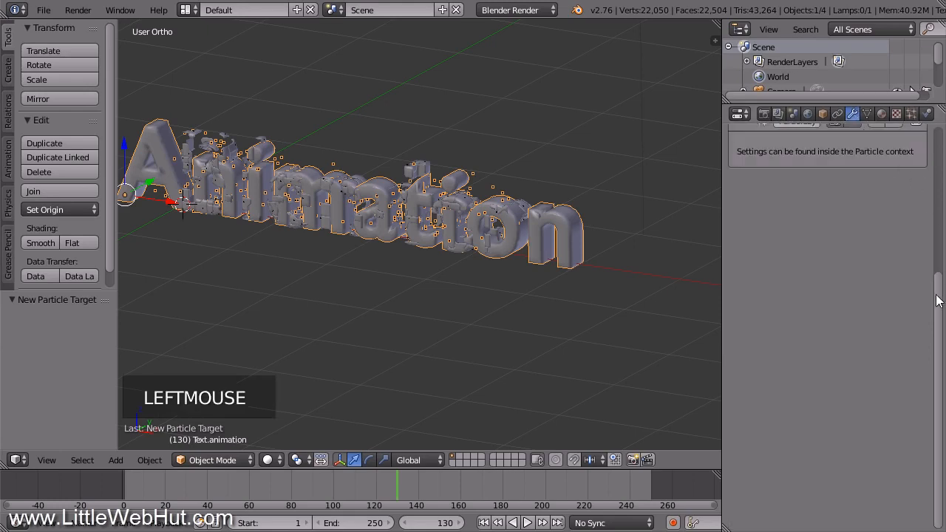
pyautogui.moveTo(939, 298); pyautogui.dragTo(943, 151)
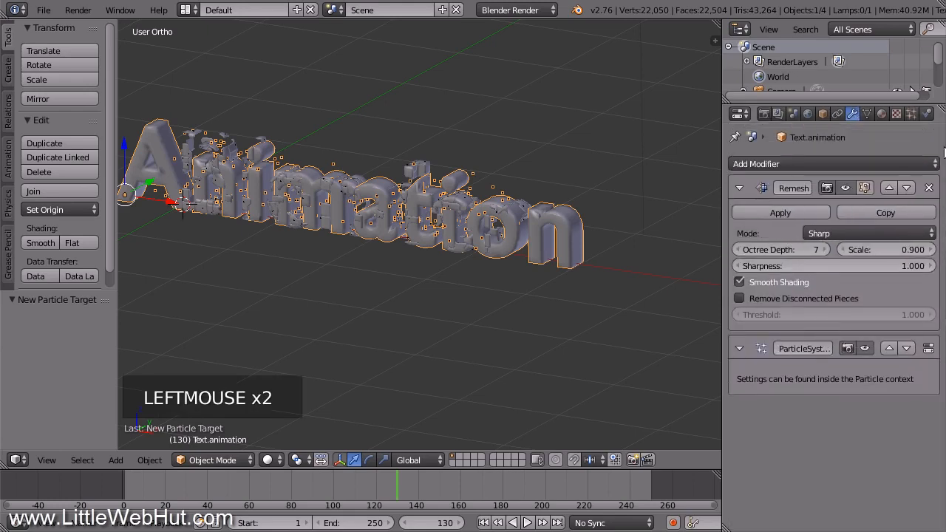
pyautogui.click(837, 161)
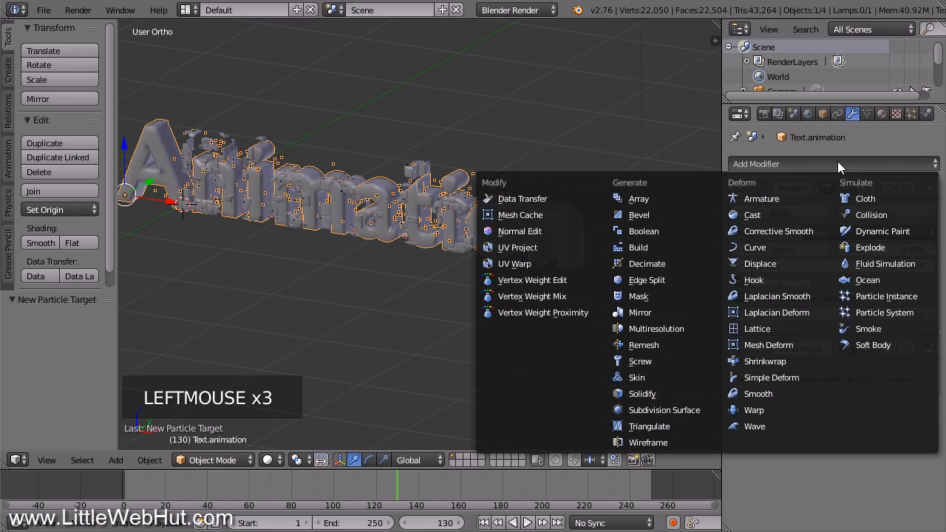
pyautogui.click(887, 247)
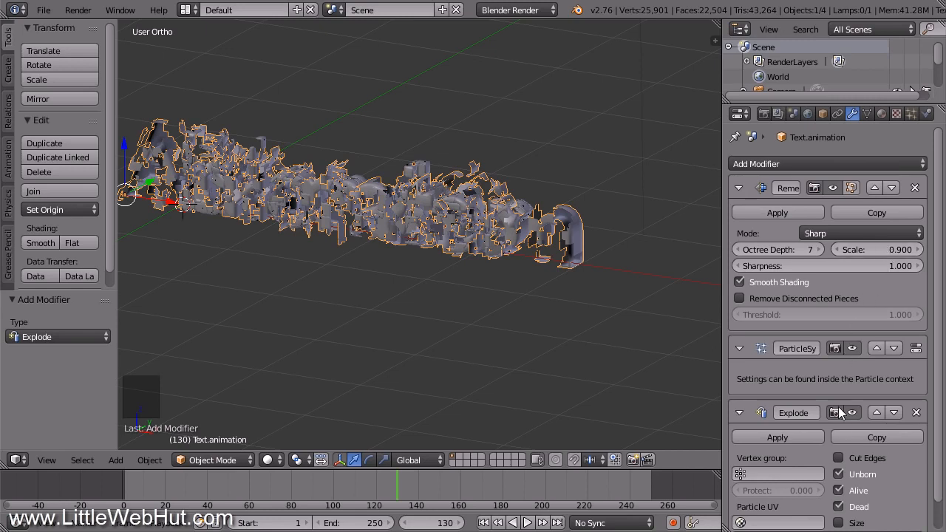
pyautogui.click(838, 474)
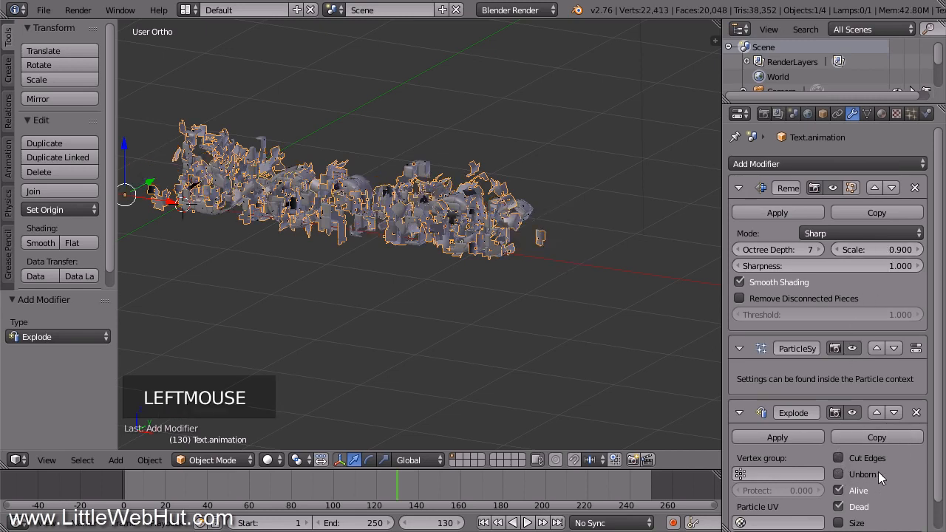
pyautogui.click(838, 457)
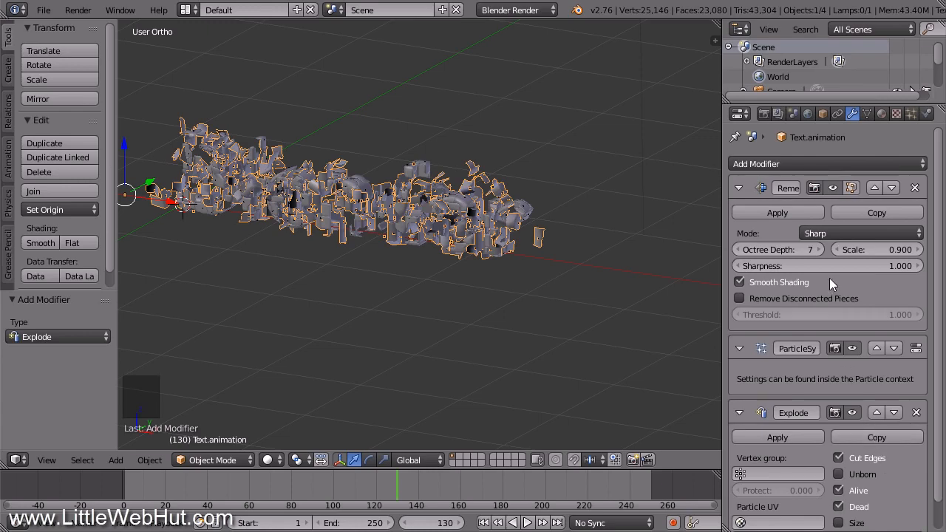
# Add a Solidify modifier to the Animation mesh after its Explode modifier.
pyautogui.click(830, 161)
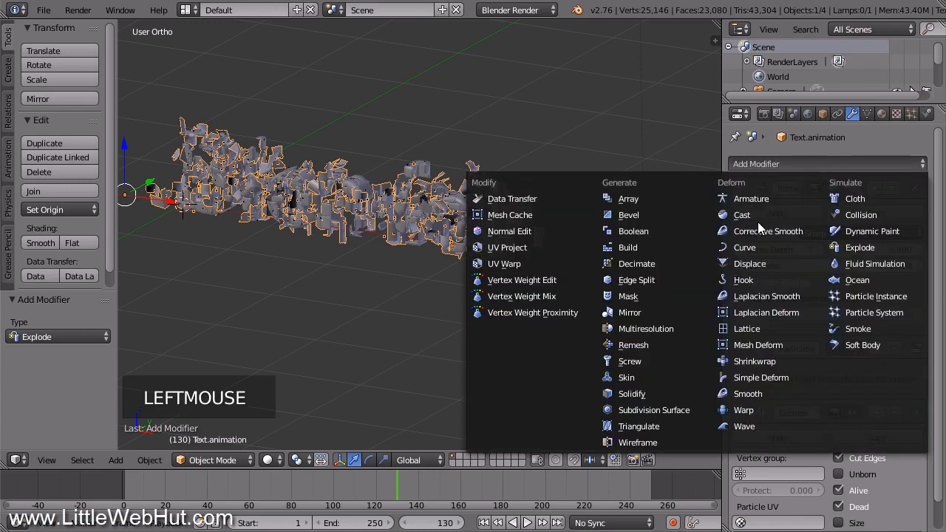
pyautogui.click(661, 392)
pyautogui.moveTo(938, 305); pyautogui.dragTo(937, 475)
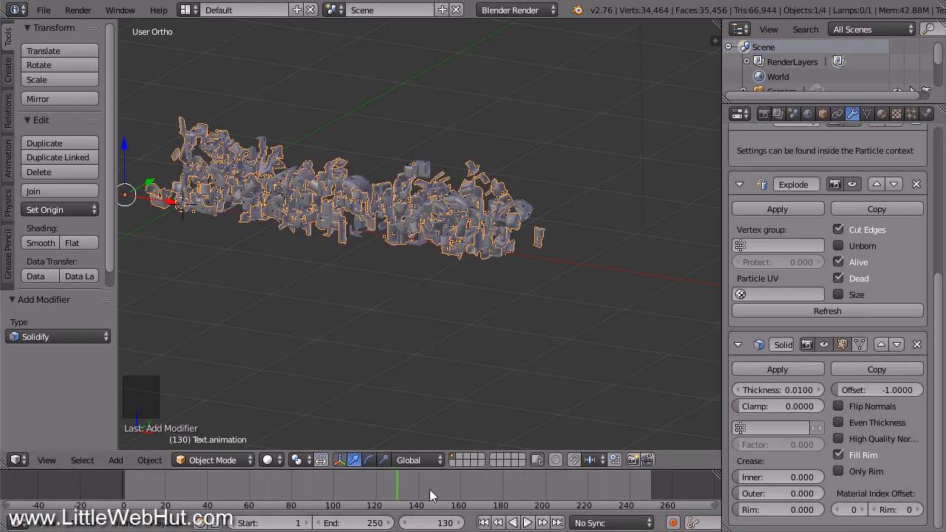
# Preview the text transformation on the timeline from about frame 99 to frame 205, ending with playback stopped.
pyautogui.click(332, 493)
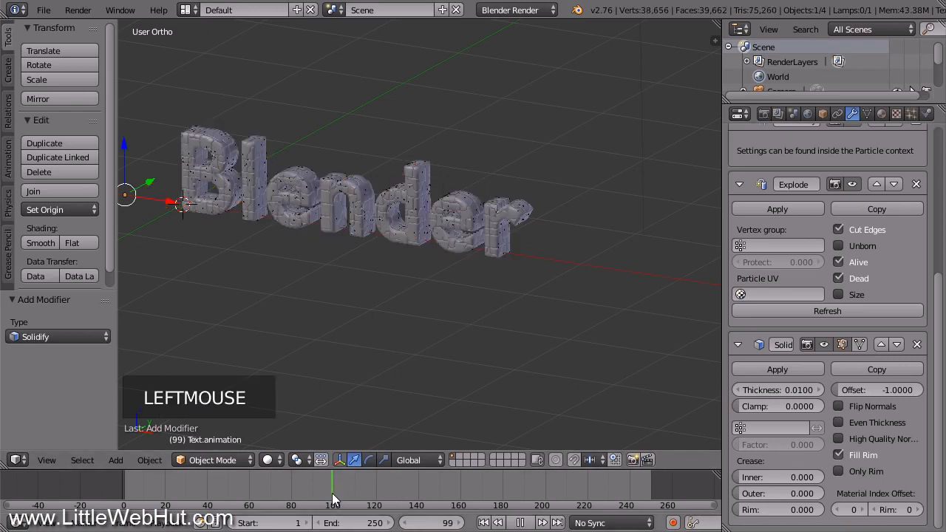
pyautogui.moveTo(344, 496); pyautogui.dragTo(392, 482)
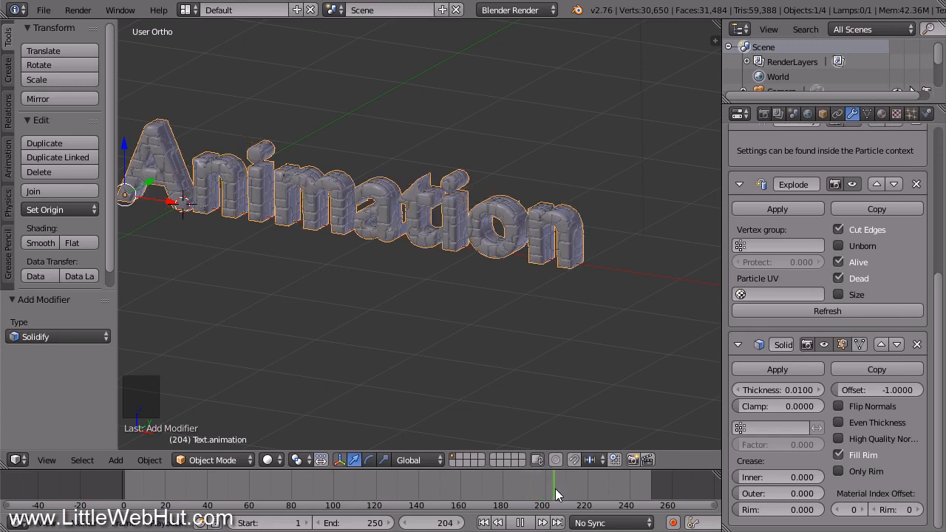
pyautogui.hotkey('alt', 'a')
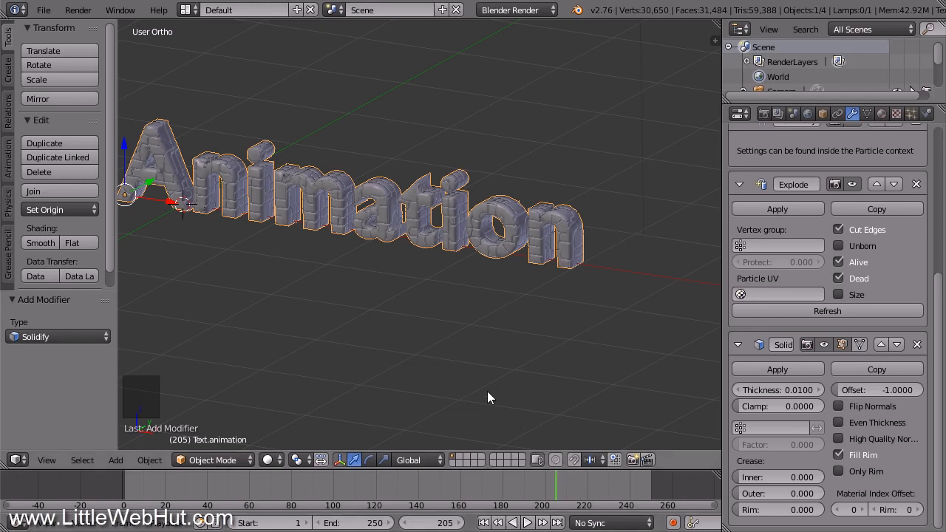
# Add a Turbulence force field and move it about 1.73 along X to the middle of the text.
pyautogui.hotkey('shift', 'a')
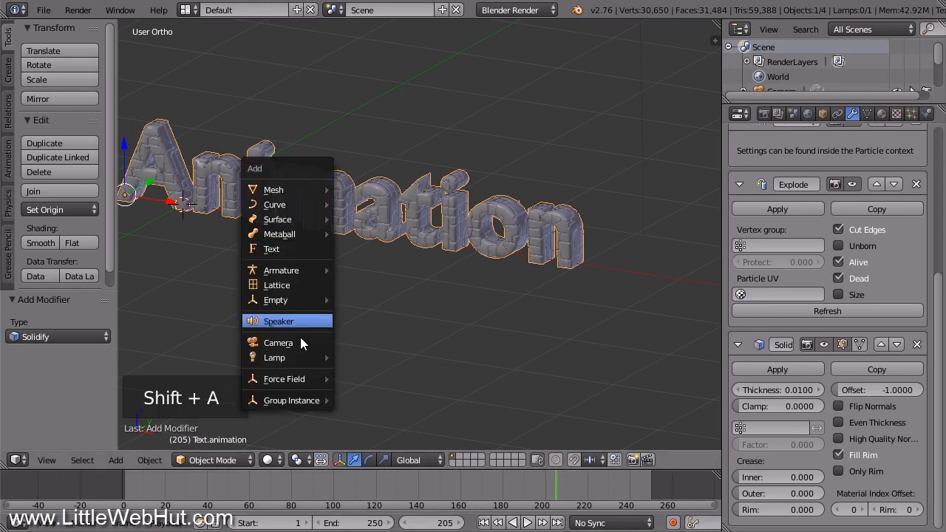
pyautogui.moveTo(300, 378)
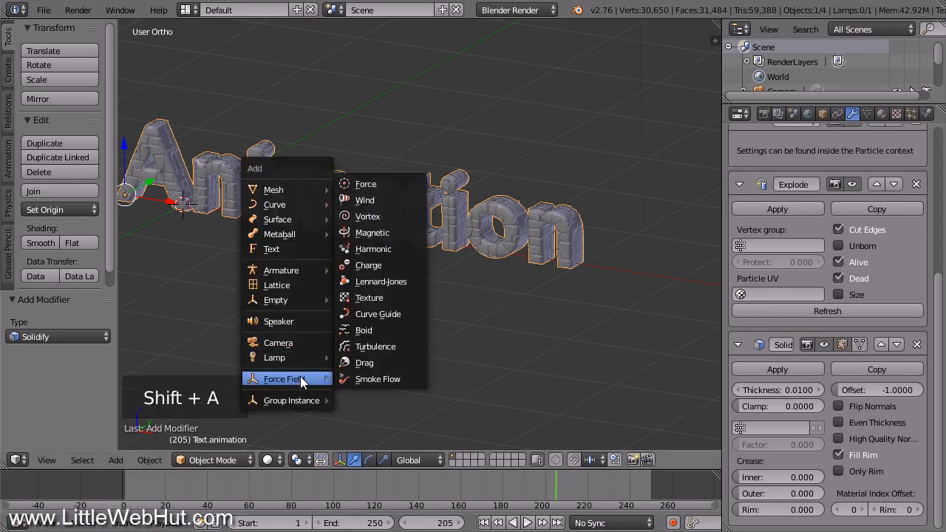
pyautogui.click(399, 347)
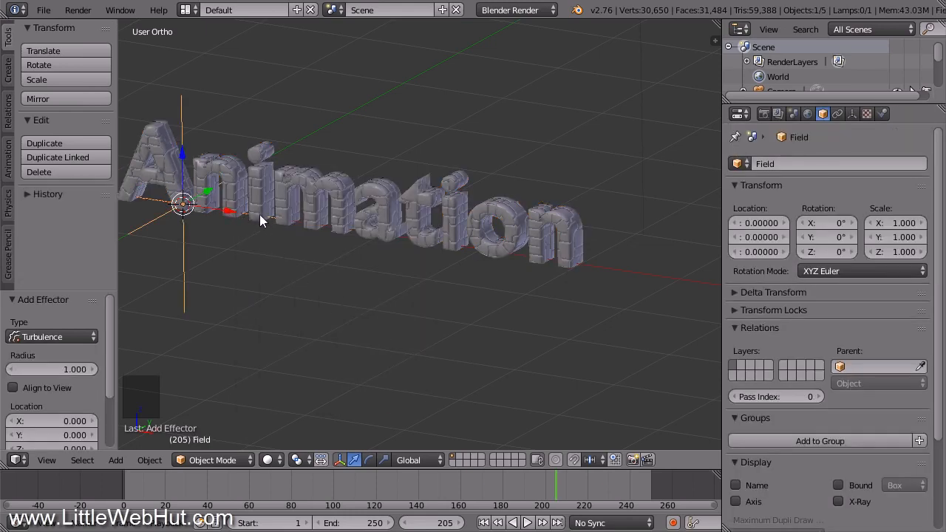
pyautogui.moveTo(260, 218); pyautogui.dragTo(397, 250)
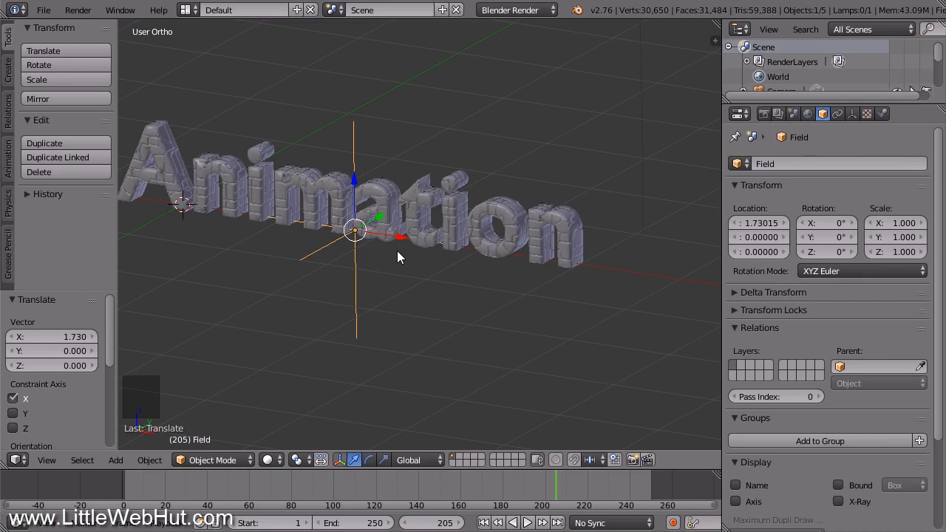
# Go to frame 90 and insert a keyframe there for the turbulence field's existing Strength.
pyautogui.click(443, 523)
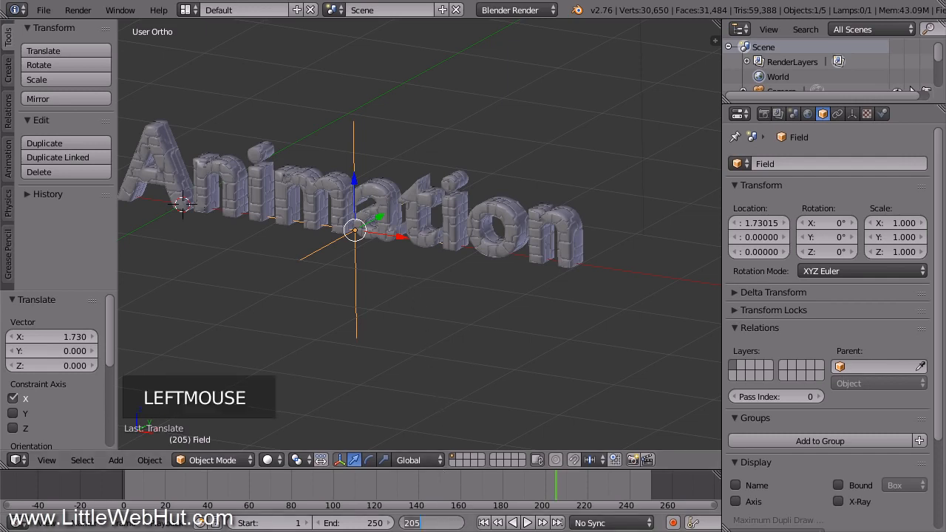
pyautogui.write('90')
pyautogui.press('Return')
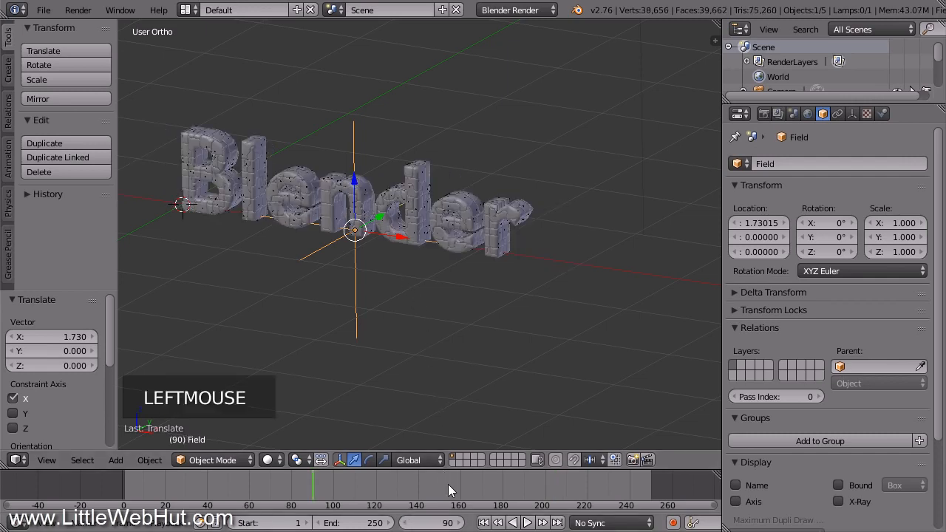
pyautogui.click(883, 116)
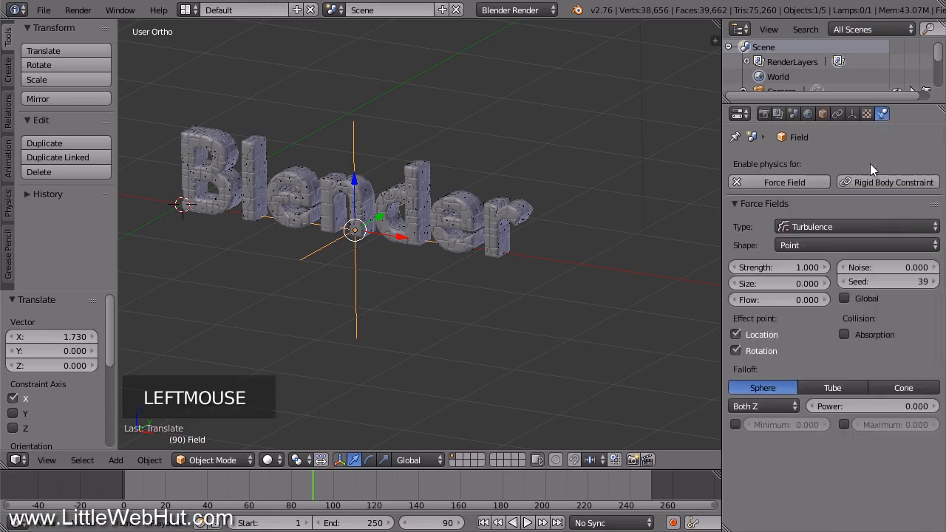
pyautogui.rightClick(779, 267)
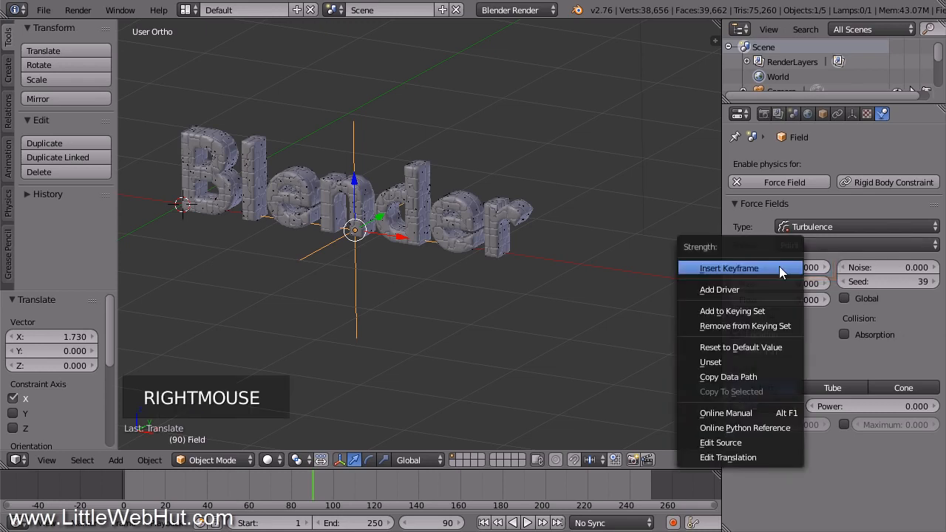
pyautogui.click(780, 269)
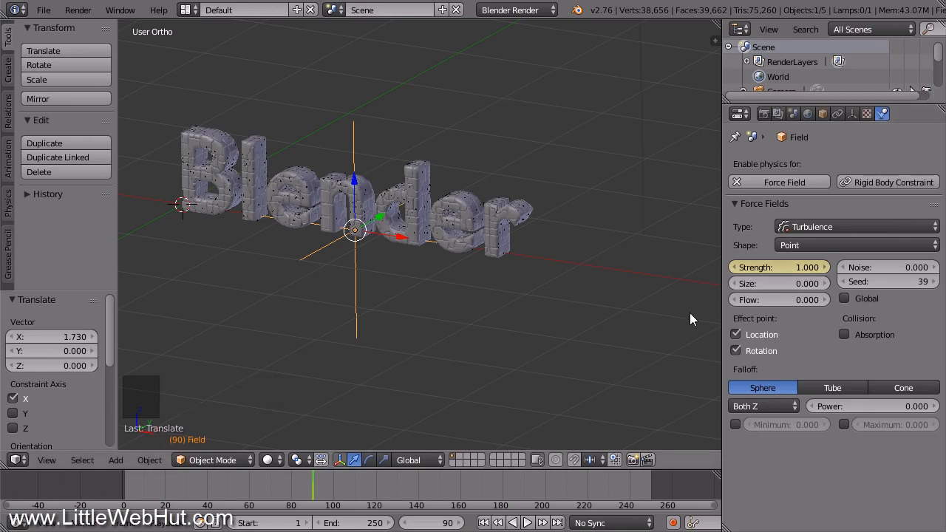
# Go to frame 89, set the turbulence field's Strength to 0 and keyframe it.
pyautogui.click(406, 522)
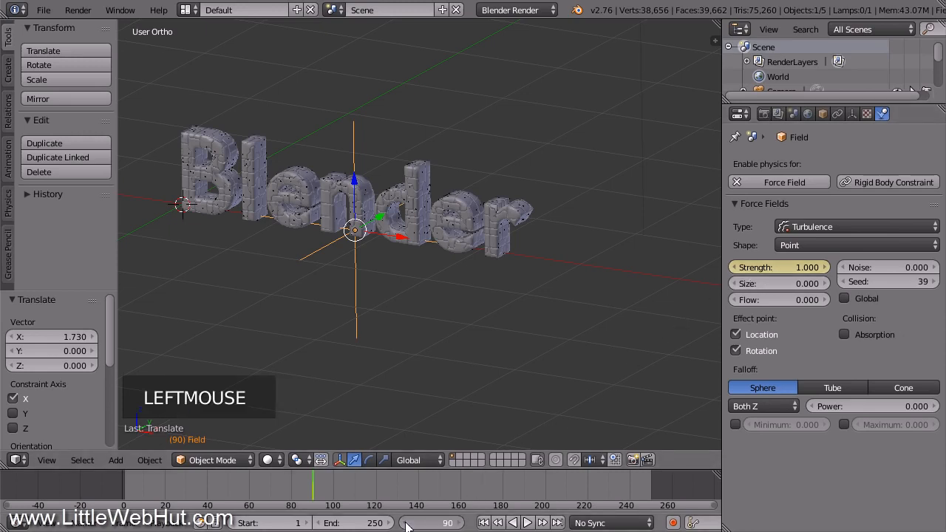
pyautogui.click(782, 268)
pyautogui.moveTo(781, 268); pyautogui.dragTo(760, 243)
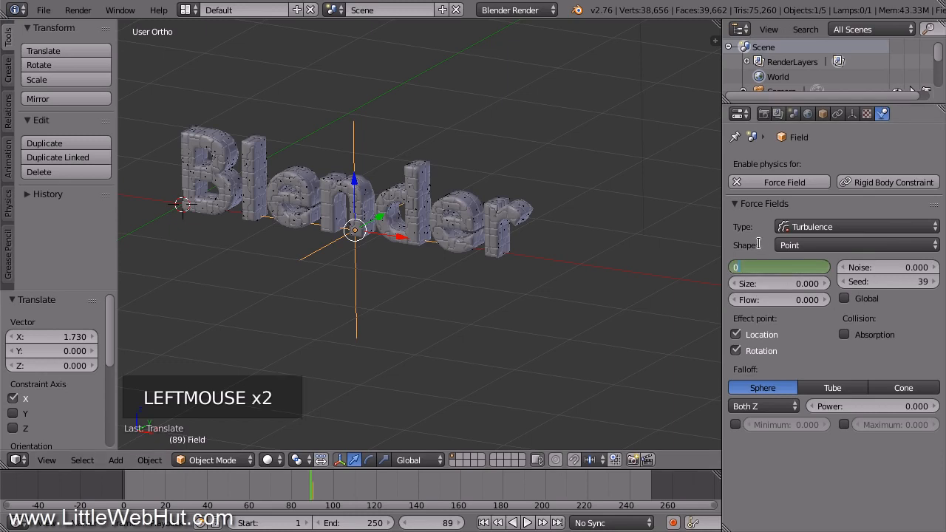
pyautogui.rightClick(765, 264)
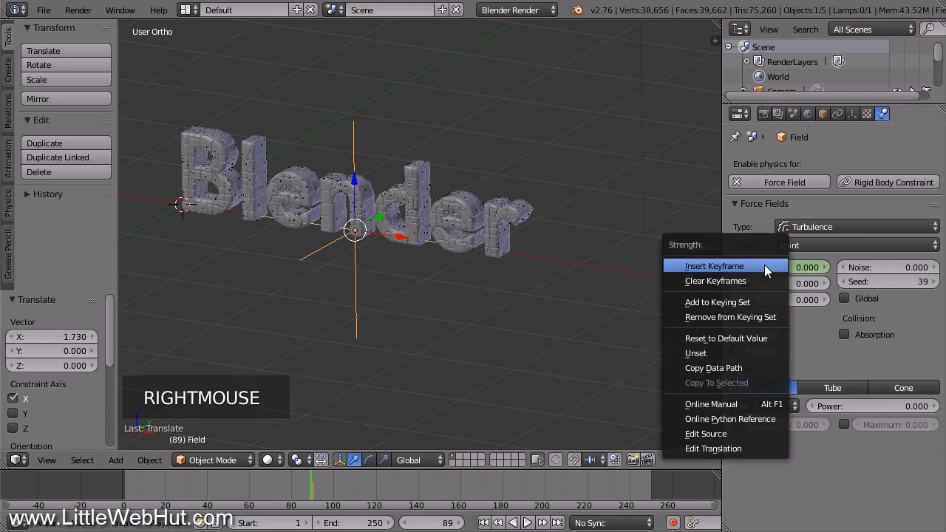
pyautogui.click(764, 266)
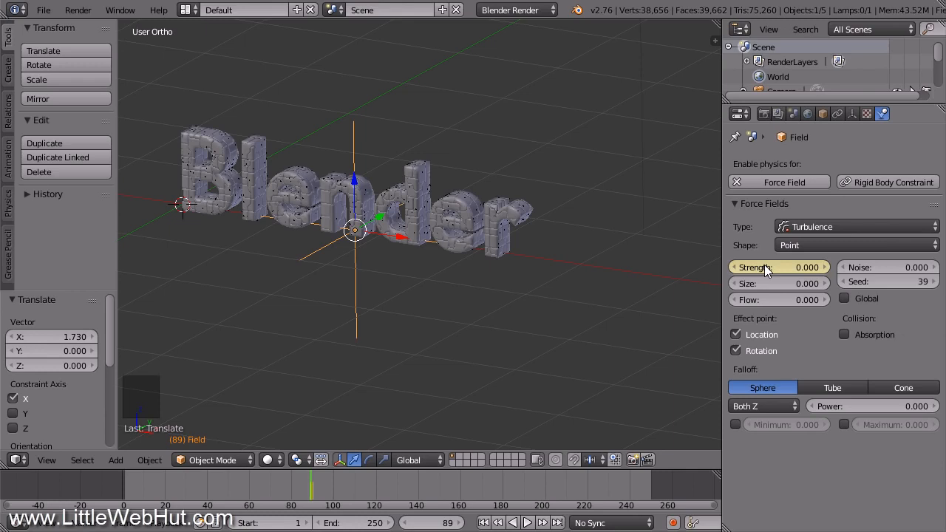
# Go to frame 120, set the turbulence field's Strength to 0 and insert a keyframe for it.
pyautogui.click(434, 524)
pyautogui.write('120')
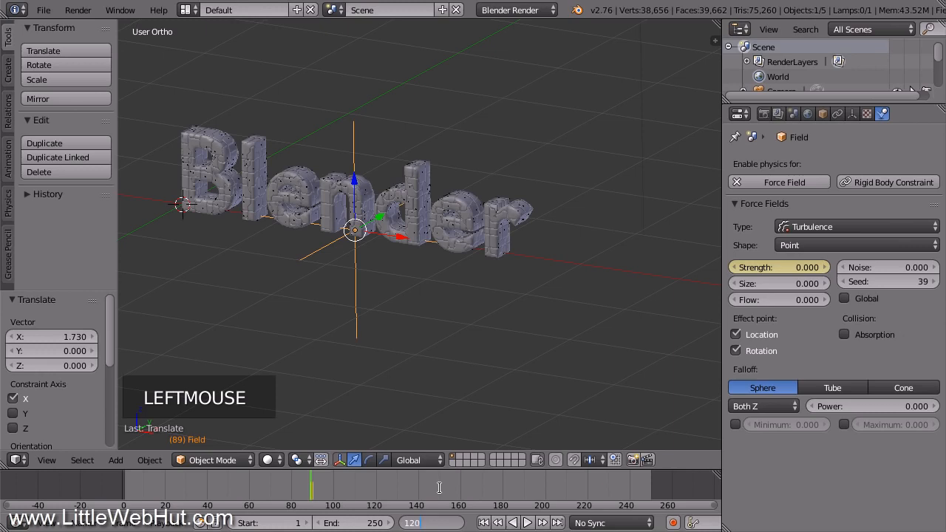
pyautogui.press('Return')
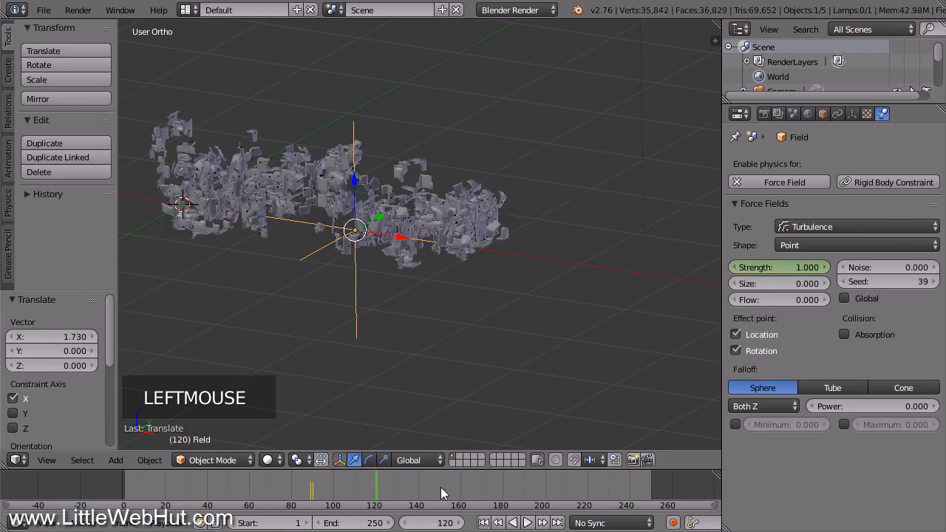
pyautogui.click(771, 266)
pyautogui.write('0')
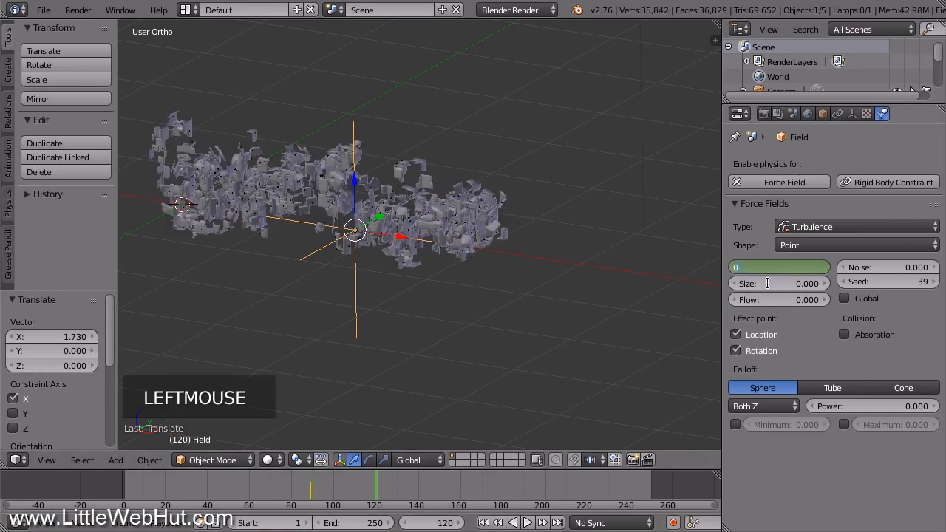
pyautogui.press('Return')
pyautogui.rightClick(768, 267)
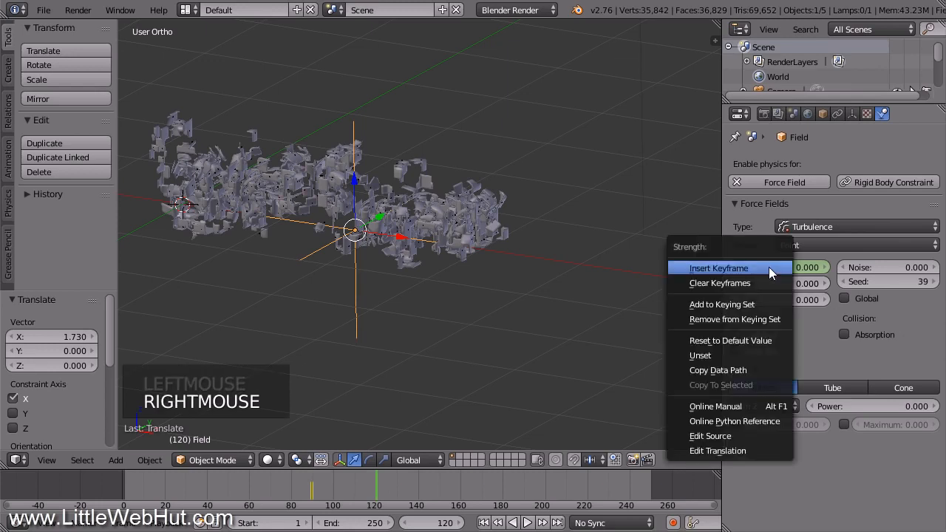
pyautogui.click(769, 267)
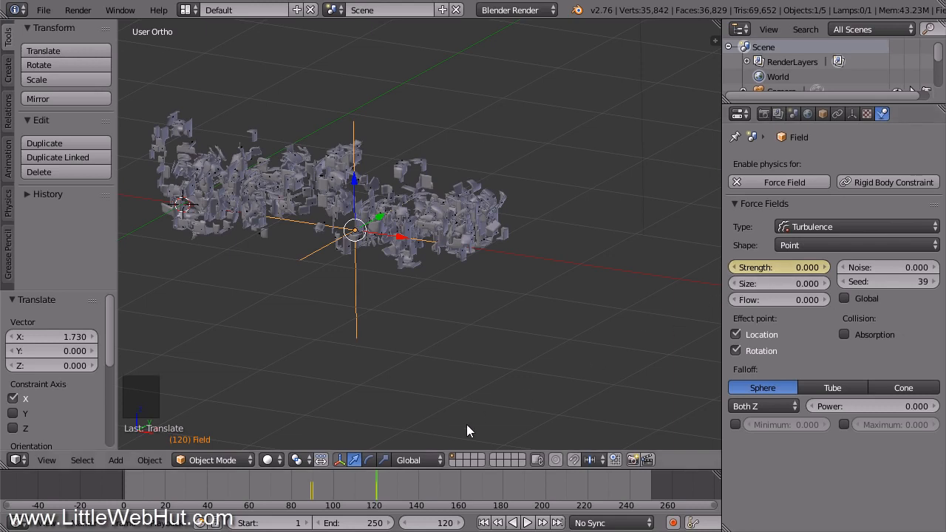
# Go back to frame 87, add a mesh plane in front view and lower it about 0.033 along Z beneath the text.
pyautogui.moveTo(309, 495)
pyautogui.mouseDown()
pyautogui.moveTo(378, 489)
pyautogui.moveTo(308, 495)
pyautogui.mouseUp()
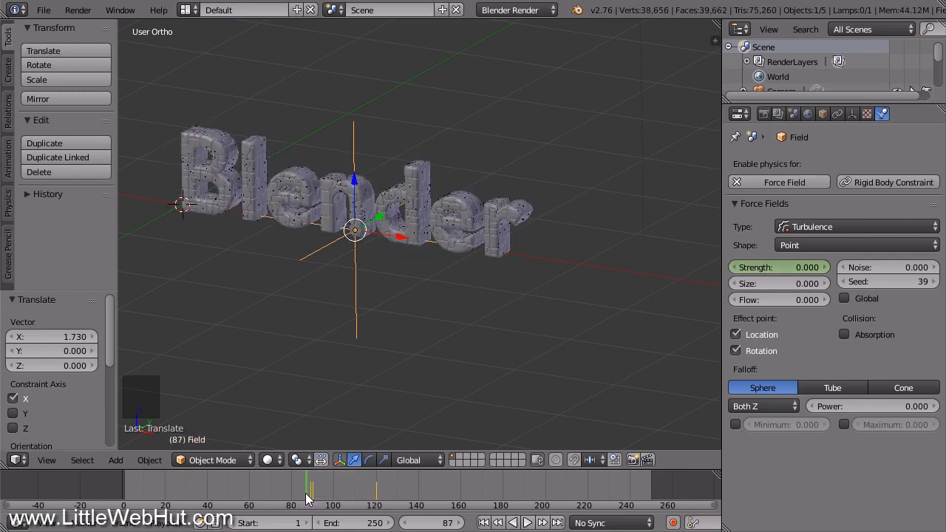
pyautogui.press('KP_1')
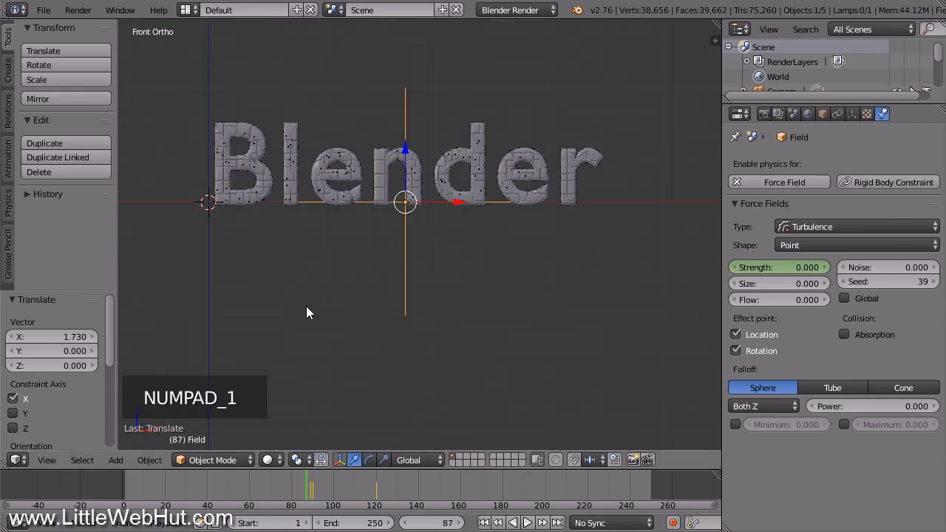
pyautogui.hotkey('shift', 'a')
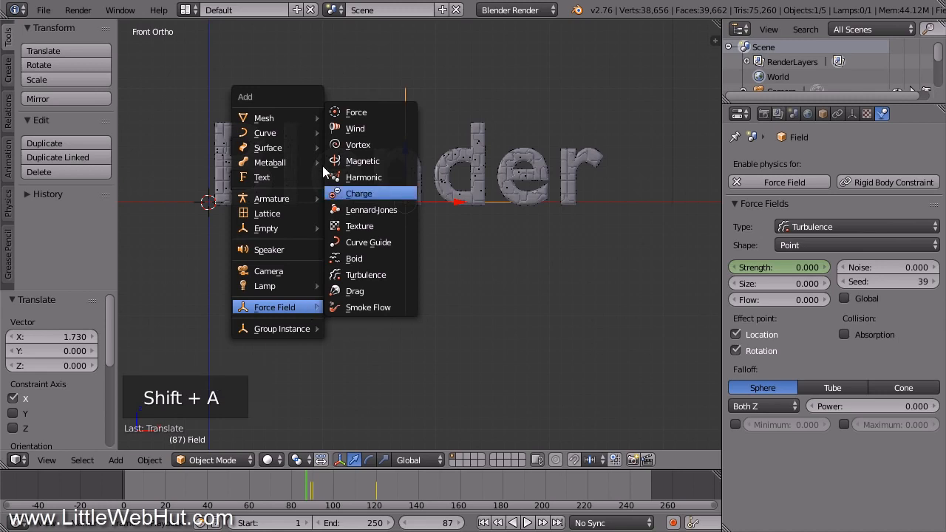
pyautogui.moveTo(303, 118)
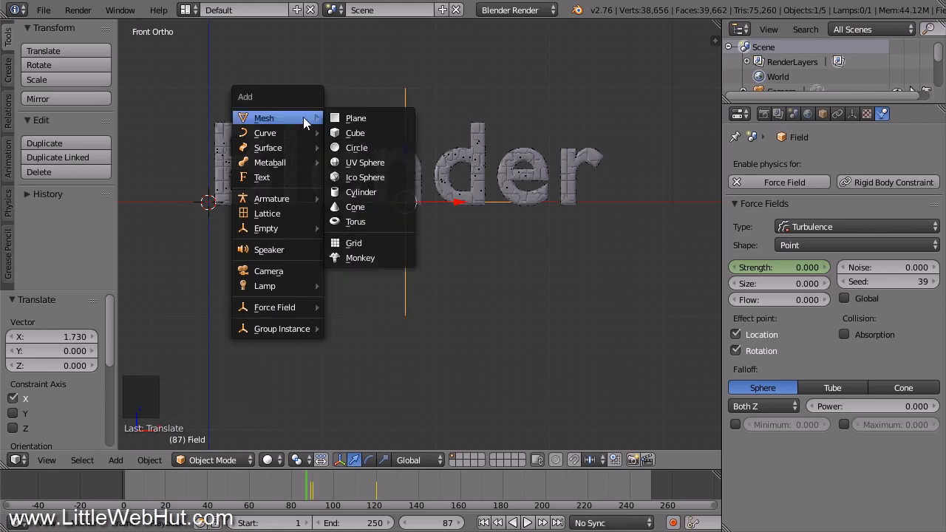
pyautogui.click(371, 120)
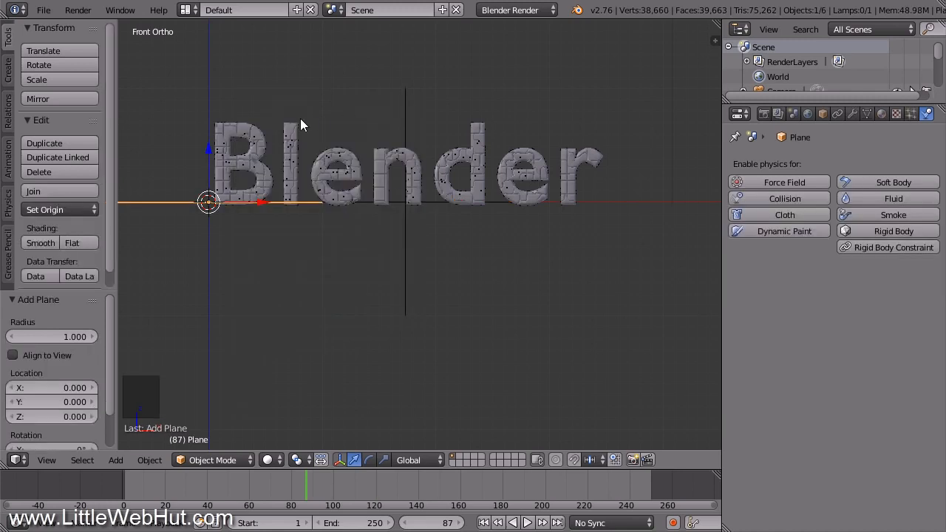
pyautogui.moveTo(206, 144); pyautogui.dragTo(209, 148)
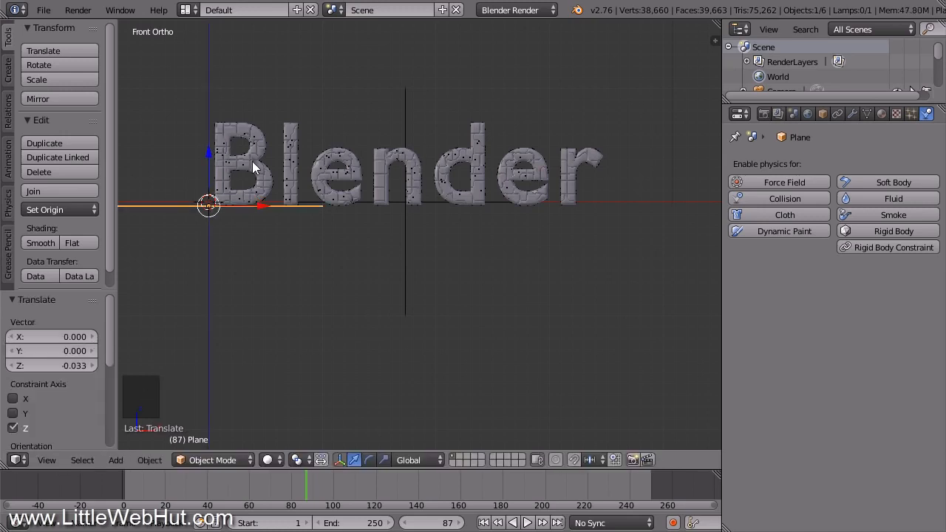
# Scale the ground plane by 100 and enable Collision physics on it.
pyautogui.write('s100')
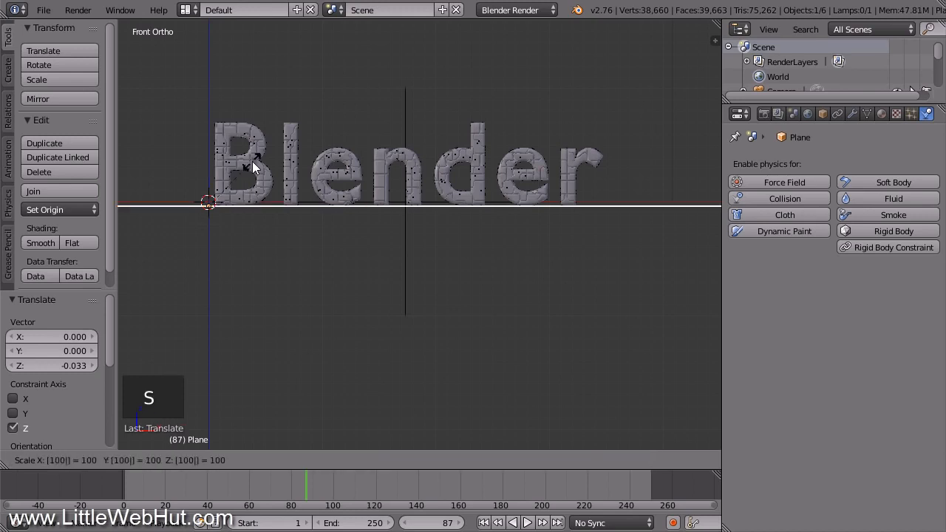
pyautogui.press('Return')
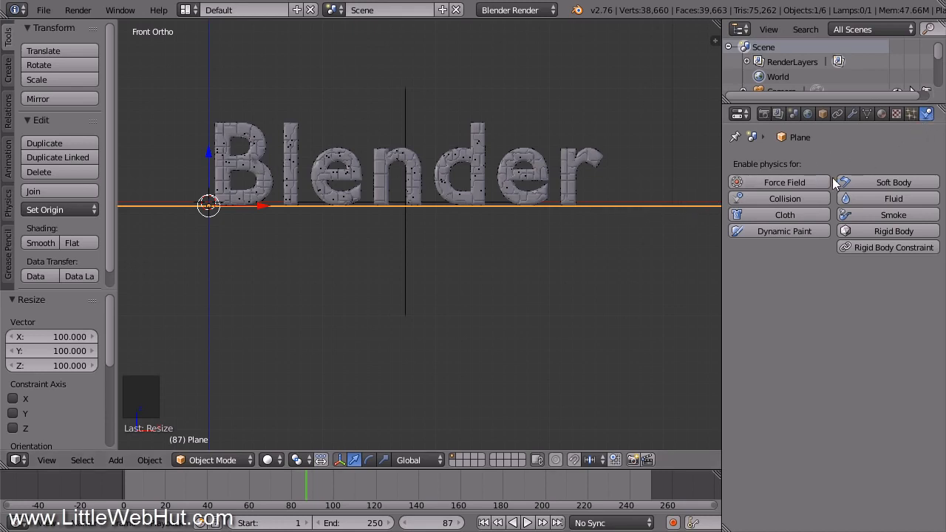
pyautogui.click(808, 197)
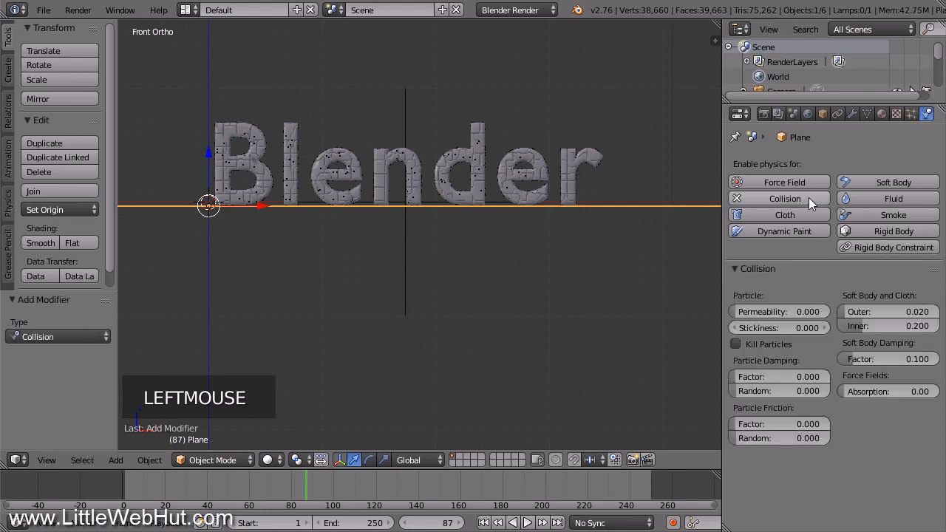
# Create a new material for the plane and switch the render engine to Cycles Render, with nodes enabled for the material.
pyautogui.click(881, 113)
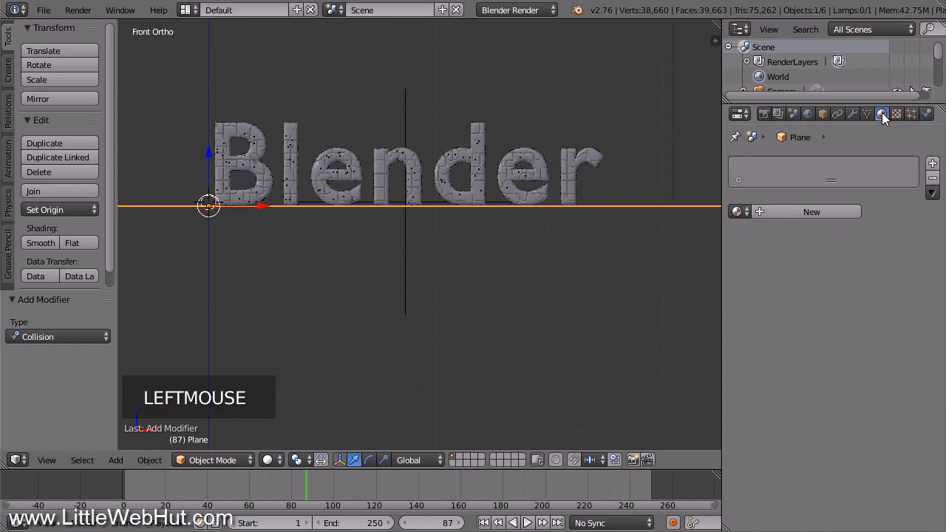
pyautogui.click(787, 212)
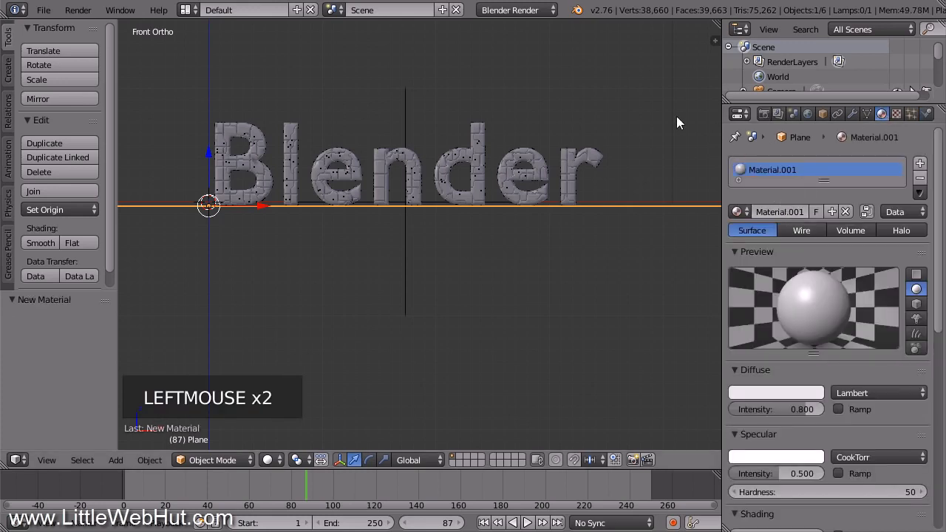
pyautogui.click(548, 11)
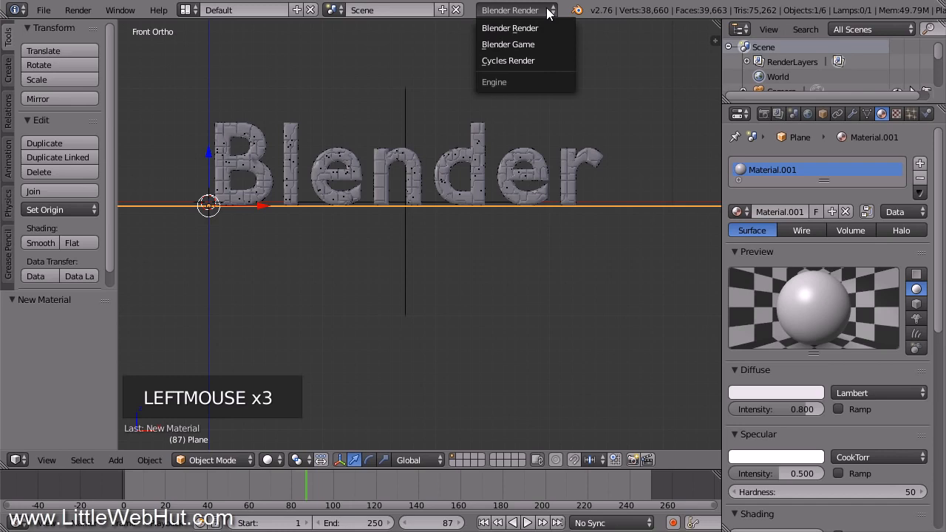
pyautogui.click(548, 61)
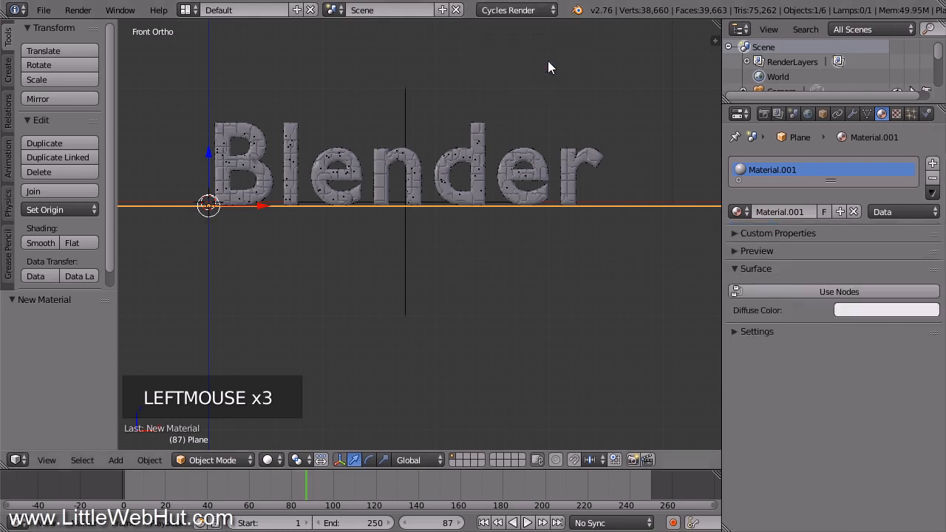
pyautogui.click(796, 292)
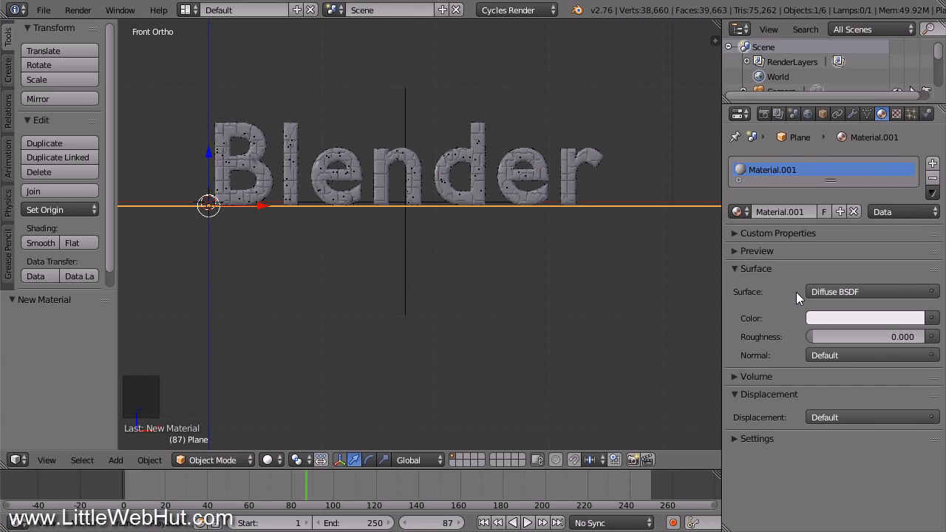
# Set the plane material's surface to a Mix Shader combining Diffuse BSDF as the first shader and Glossy BSDF as the second.
pyautogui.click(869, 292)
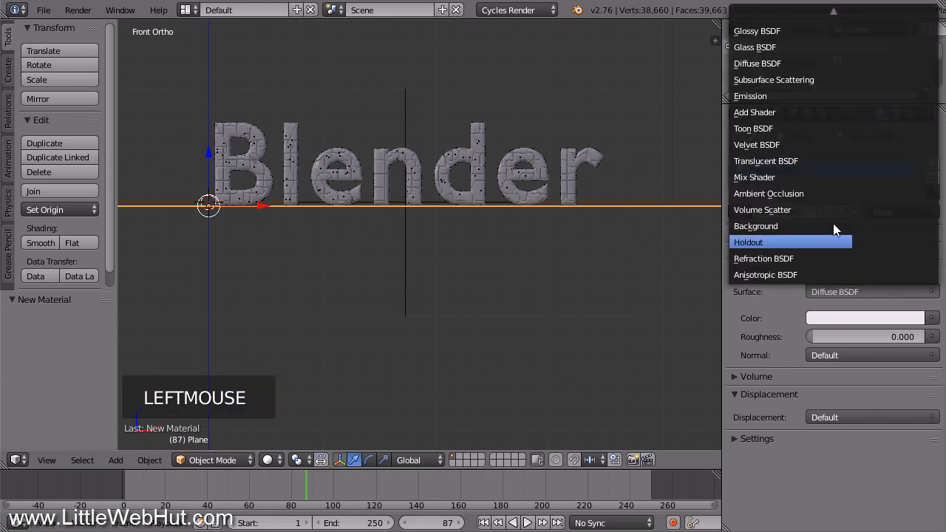
pyautogui.click(799, 178)
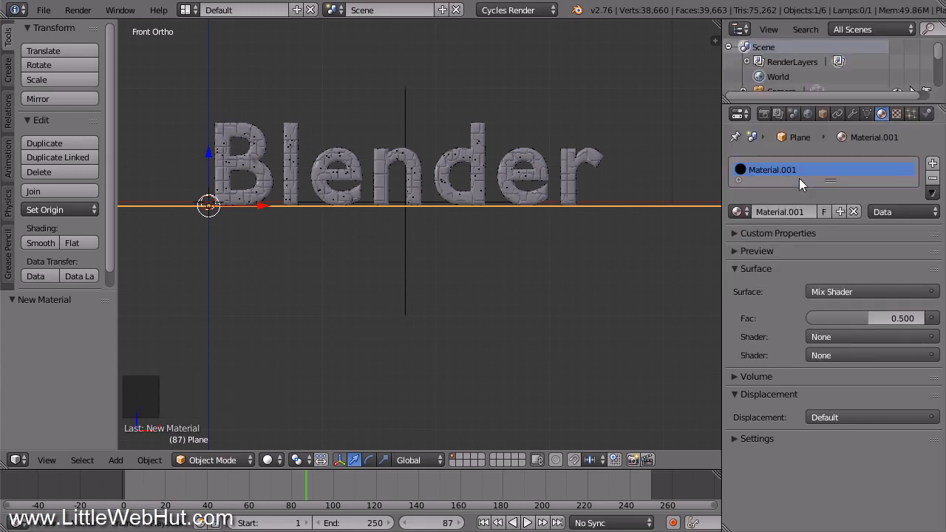
pyautogui.click(845, 337)
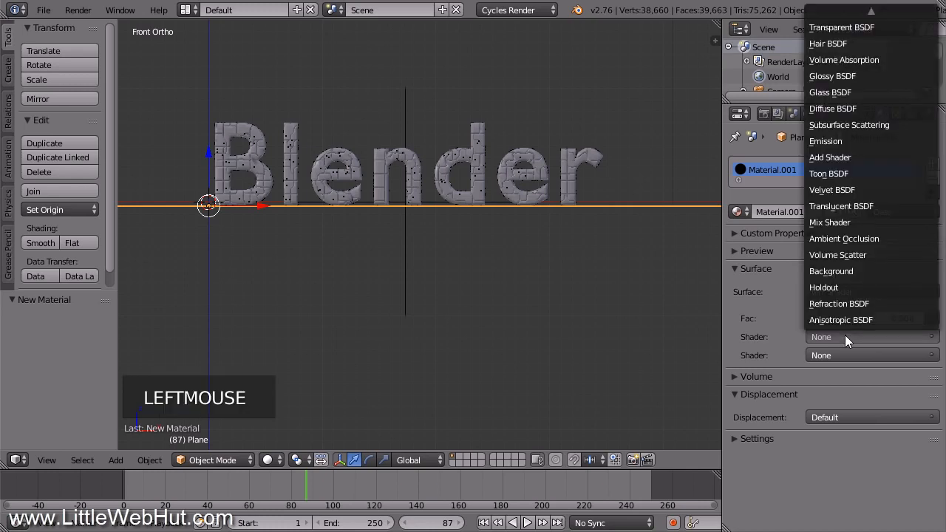
pyautogui.click(863, 109)
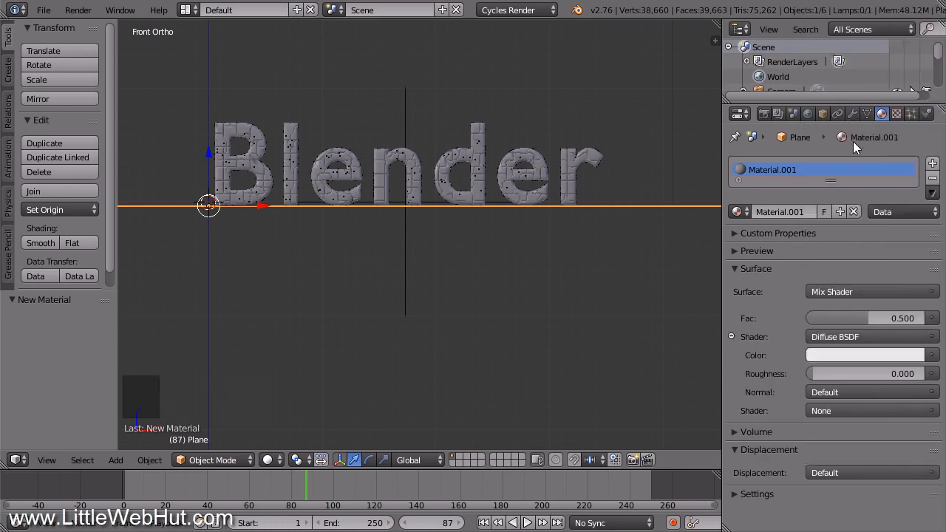
pyautogui.click(847, 409)
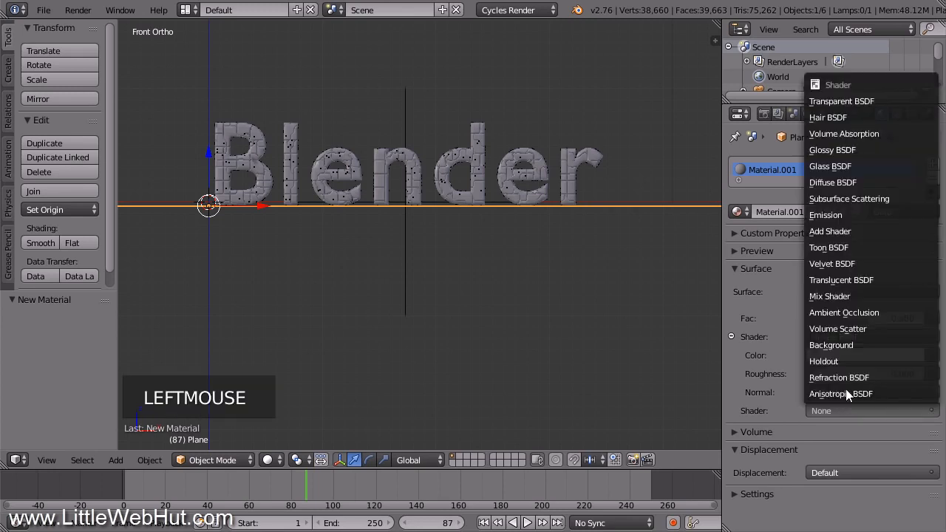
pyautogui.click(865, 148)
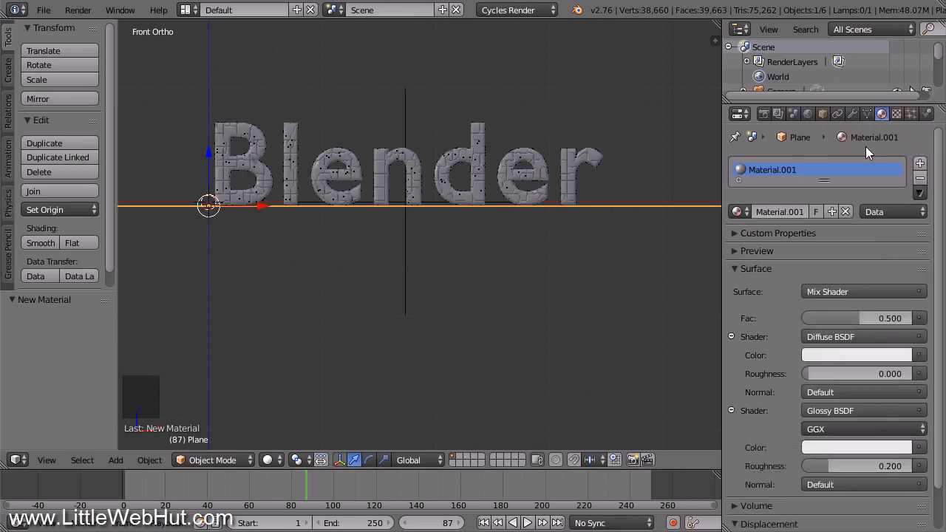
# Set the Glossy BSDF roughness to 0 and the Diffuse BSDF color to hex 898989 in the plane's material.
pyautogui.click(859, 466)
pyautogui.write('0')
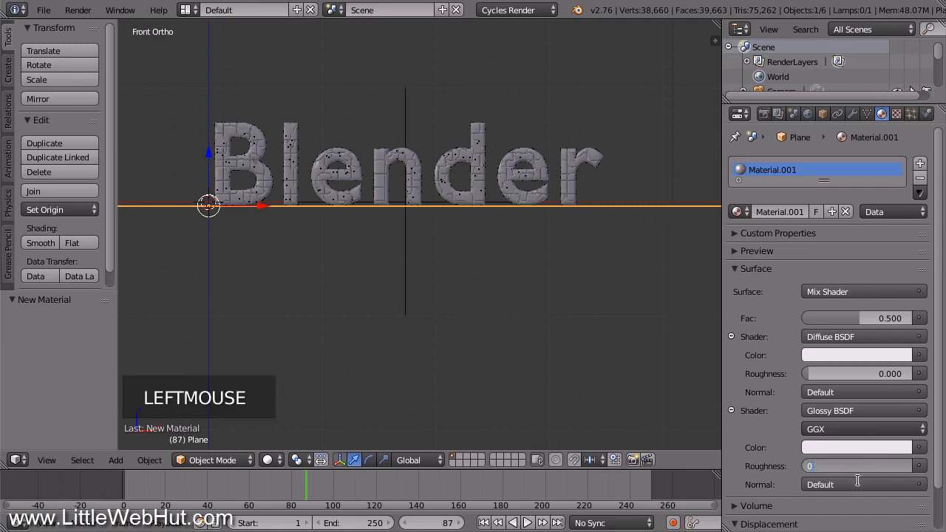
pyautogui.press('Return')
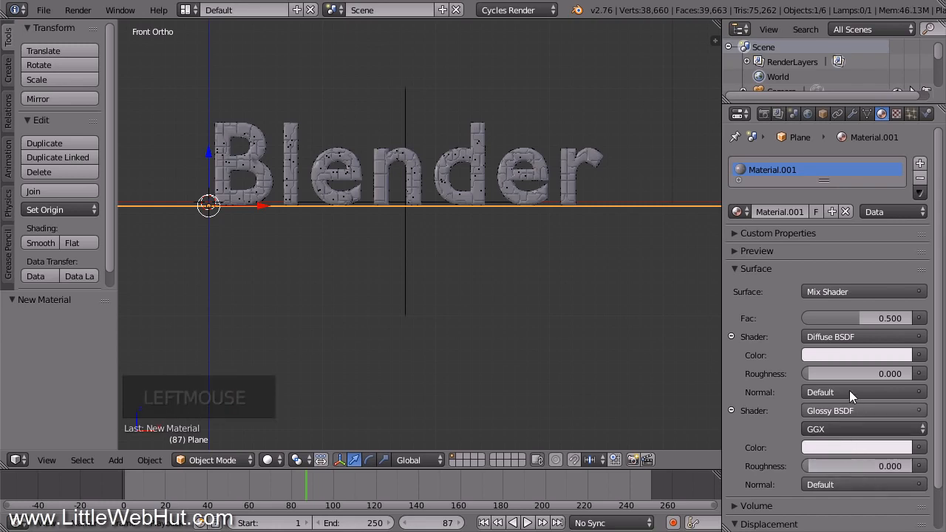
pyautogui.click(853, 357)
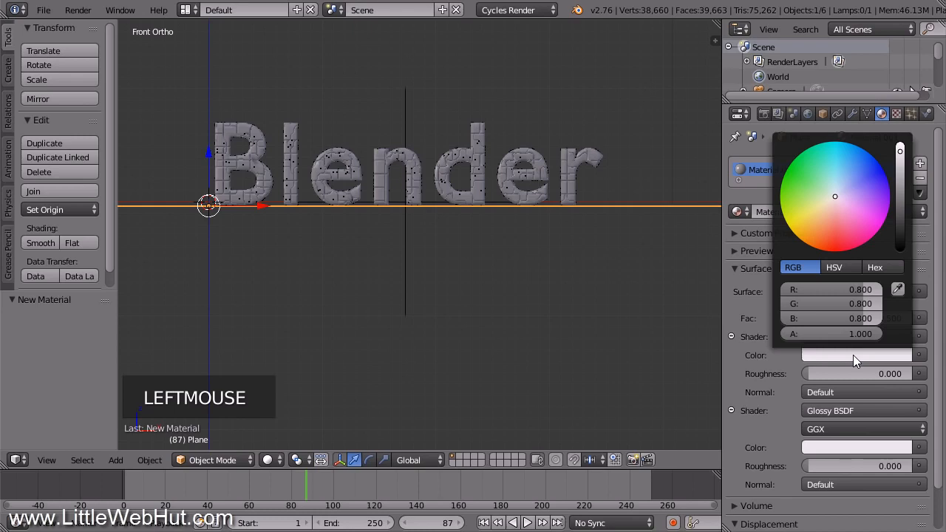
pyautogui.click(881, 266)
pyautogui.click(830, 289)
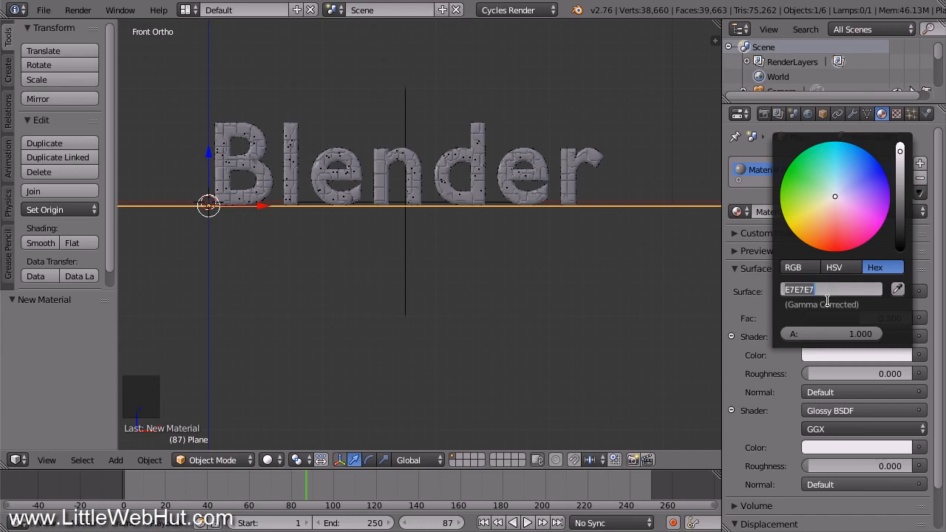
pyautogui.write('898989')
pyautogui.press('Return')
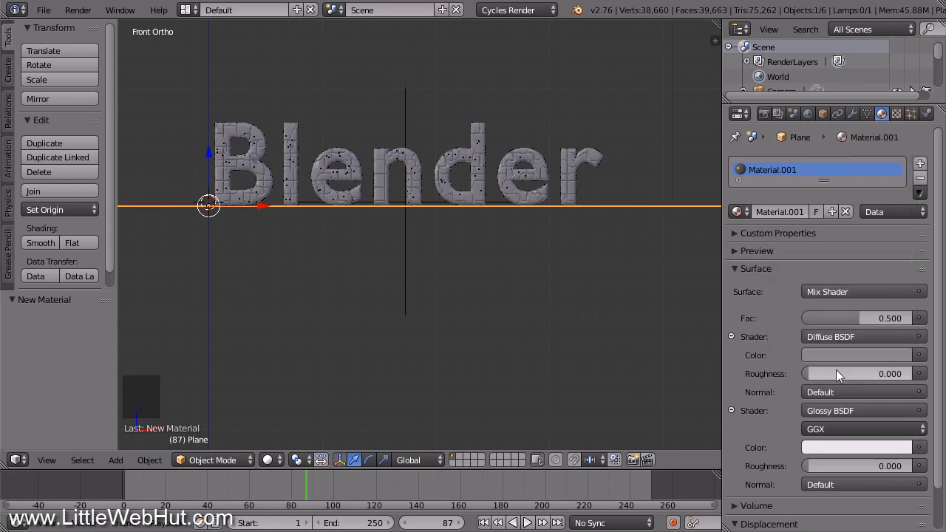
# Reposition the lamp above and in front of the text, moving it about -2.43 in X, -3.97 in Y and -0.87 in Z.
pyautogui.press('KP_3')
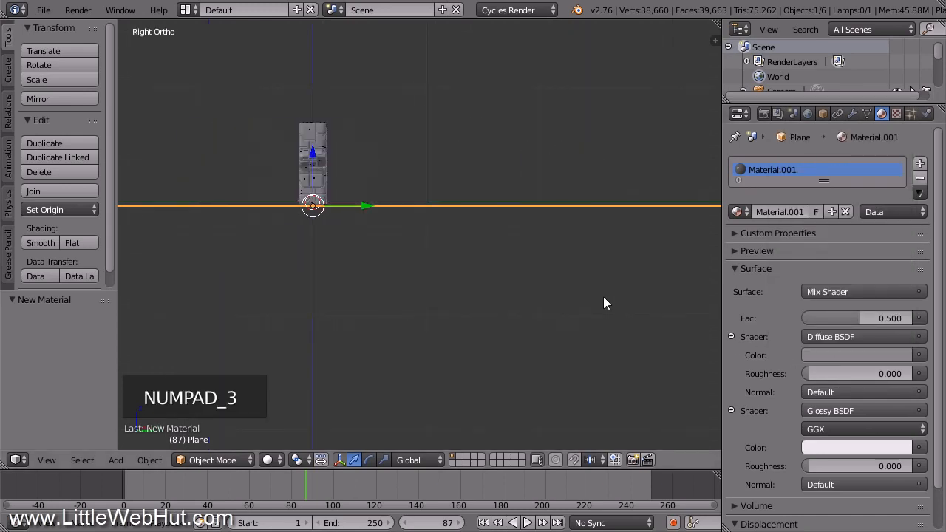
pyautogui.scroll(-7, 603, 298)
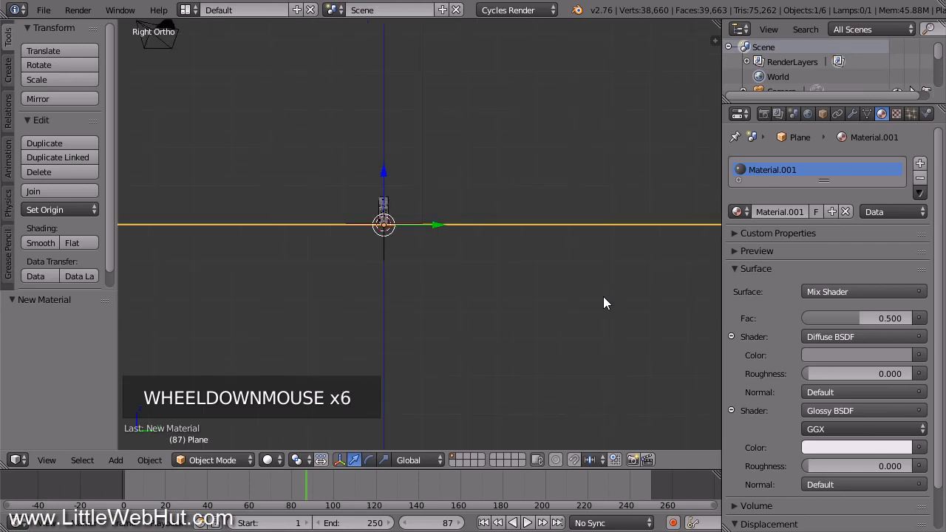
pyautogui.scroll(-1, 603, 296)
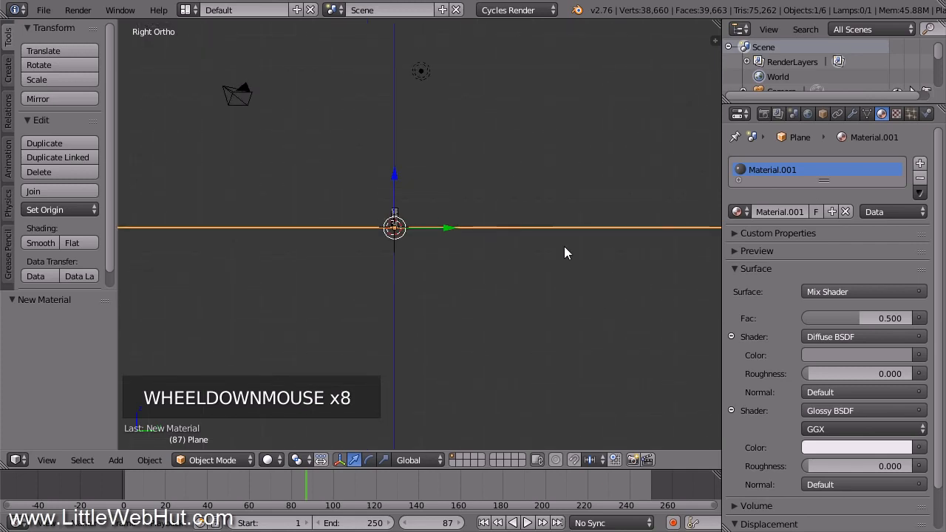
pyautogui.rightClick(420, 72)
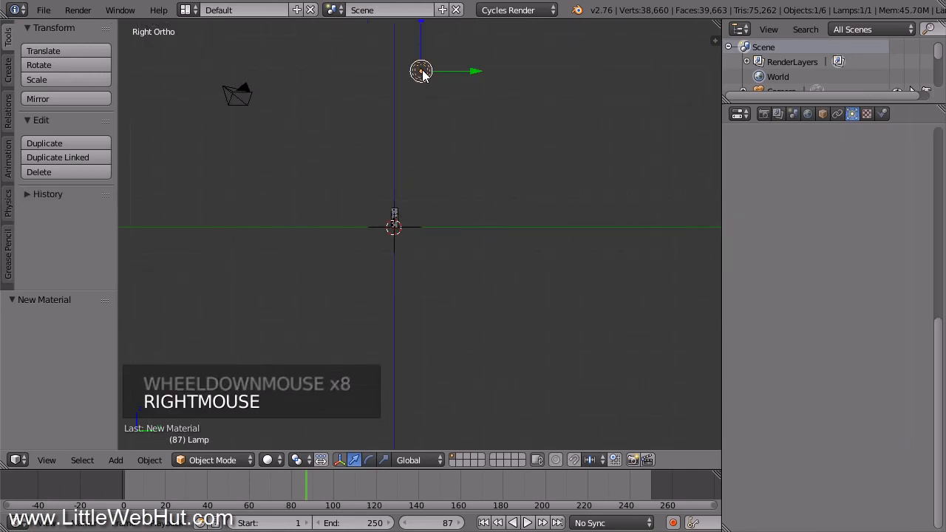
pyautogui.press('g')
pyautogui.press('g')
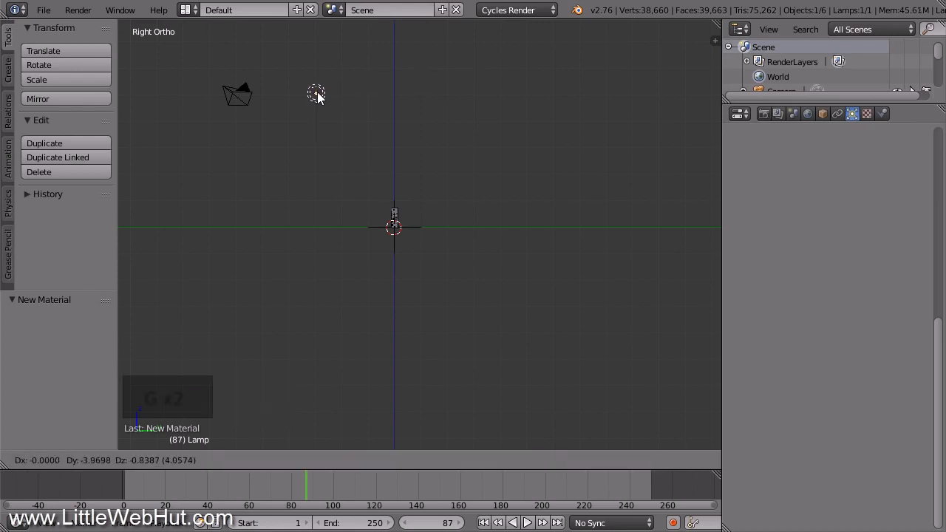
pyautogui.click(316, 96)
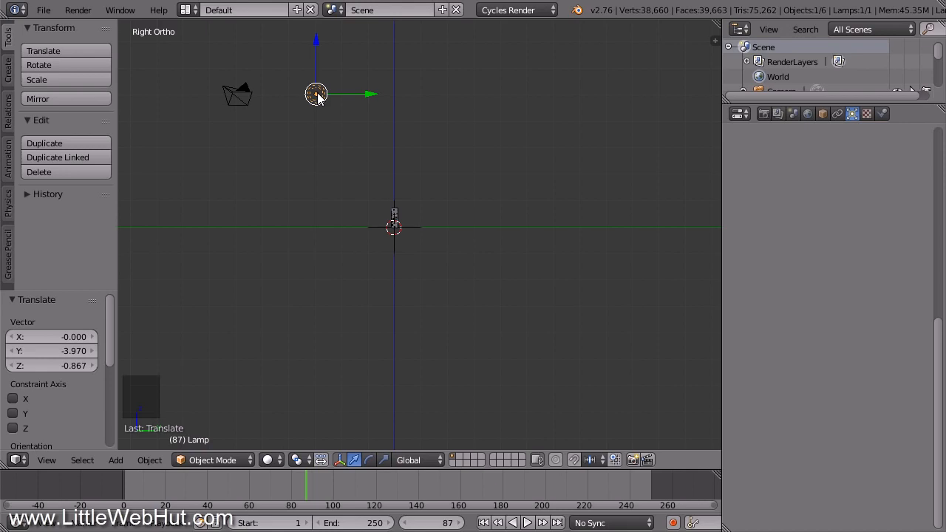
pyautogui.press('KP_1')
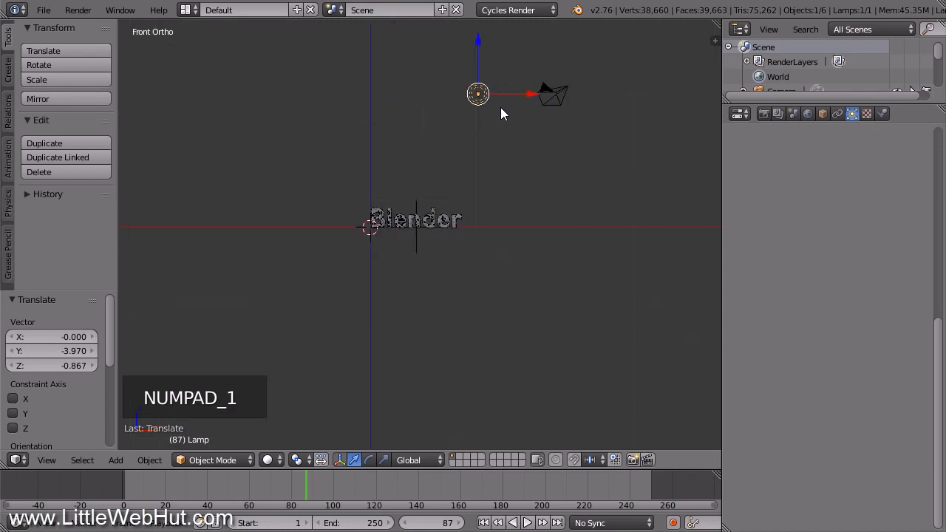
pyautogui.moveTo(531, 94); pyautogui.dragTo(468, 103)
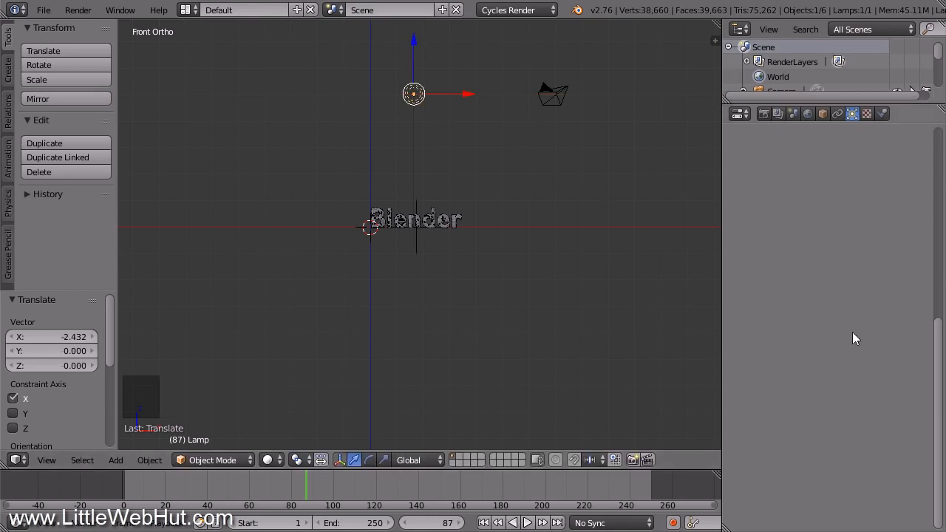
# Change the lamp type to Spot and set the lamp size to 1.
pyautogui.moveTo(937, 344); pyautogui.dragTo(943, 148)
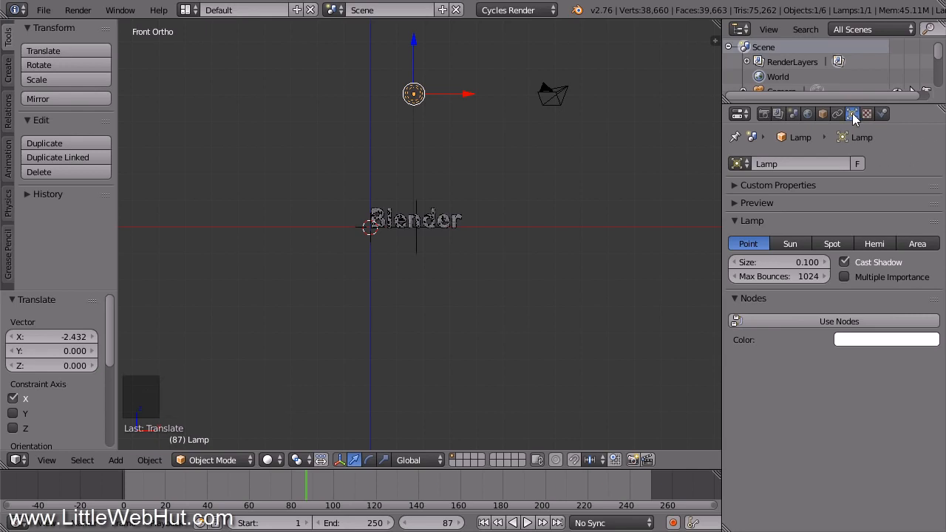
pyautogui.click(833, 243)
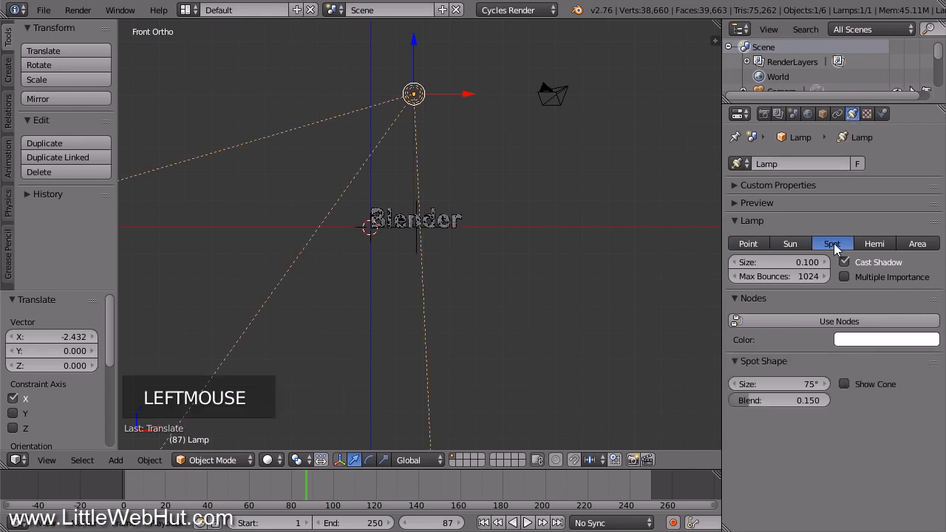
pyautogui.doubleClick(793, 262)
pyautogui.write('1')
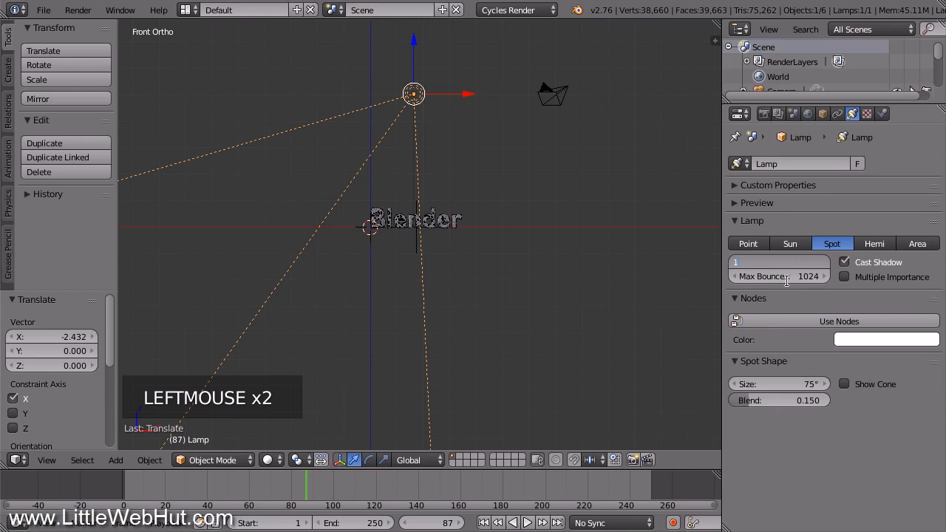
pyautogui.press('Return')
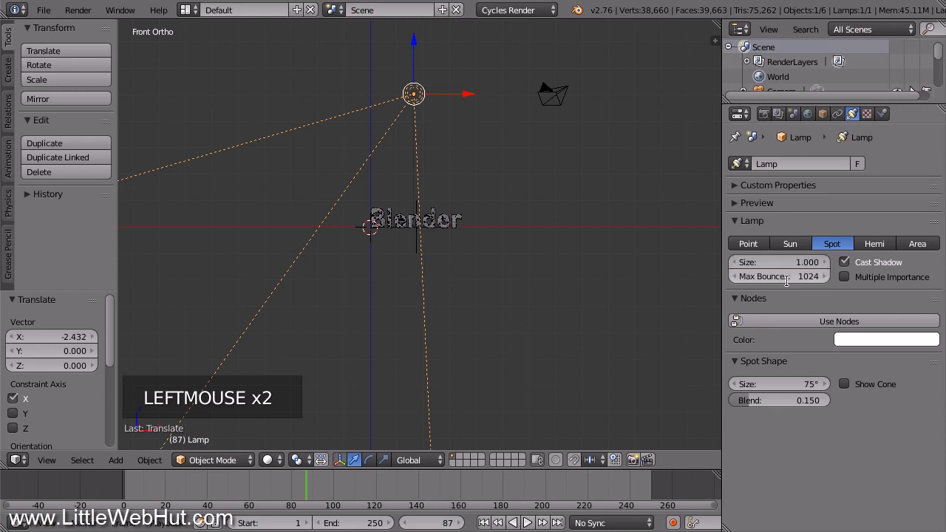
# Enable nodes for the spot lamp, with an emission strength of 3000 and a spot shape size of 45°.
pyautogui.click(796, 321)
pyautogui.doubleClick(878, 368)
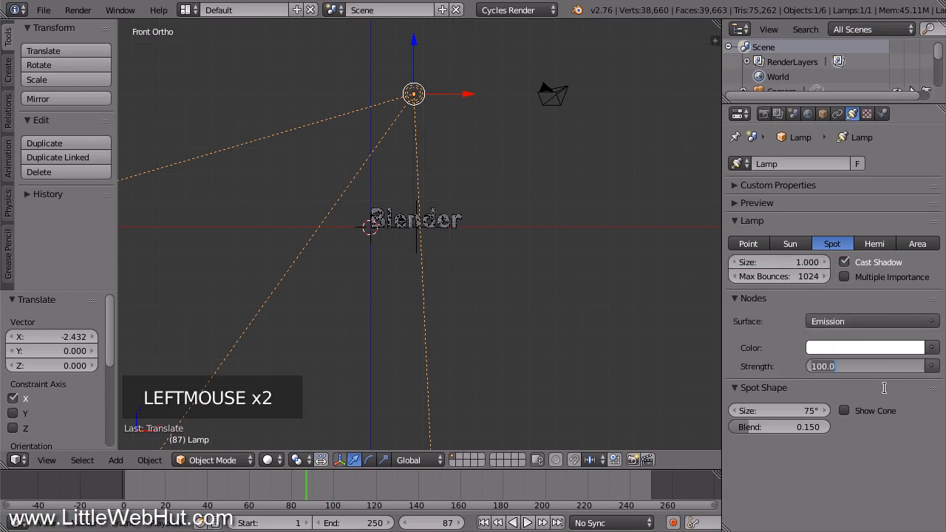
pyautogui.write('3000')
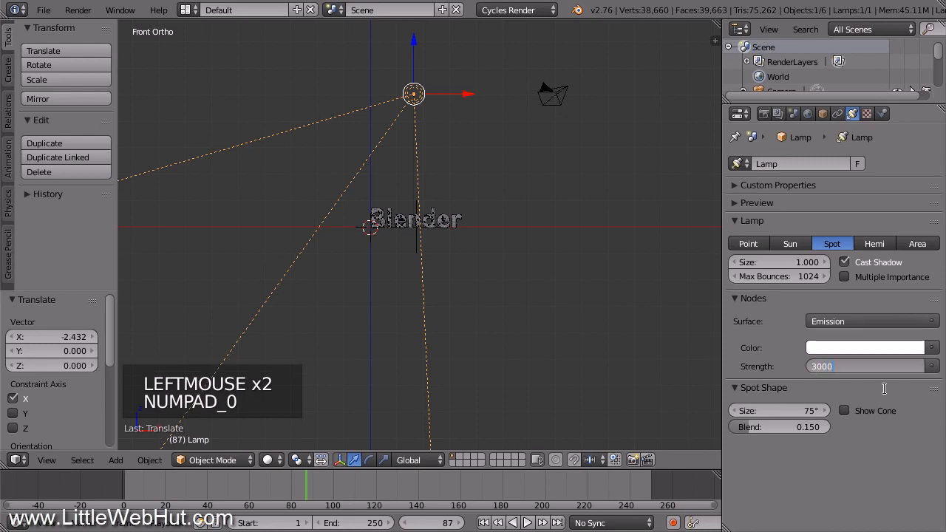
pyautogui.press('Return')
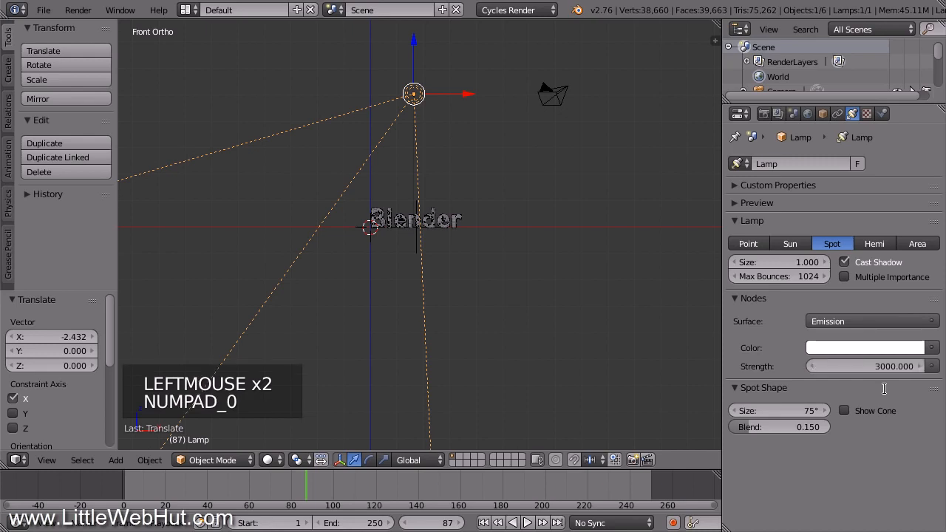
pyautogui.click(796, 409)
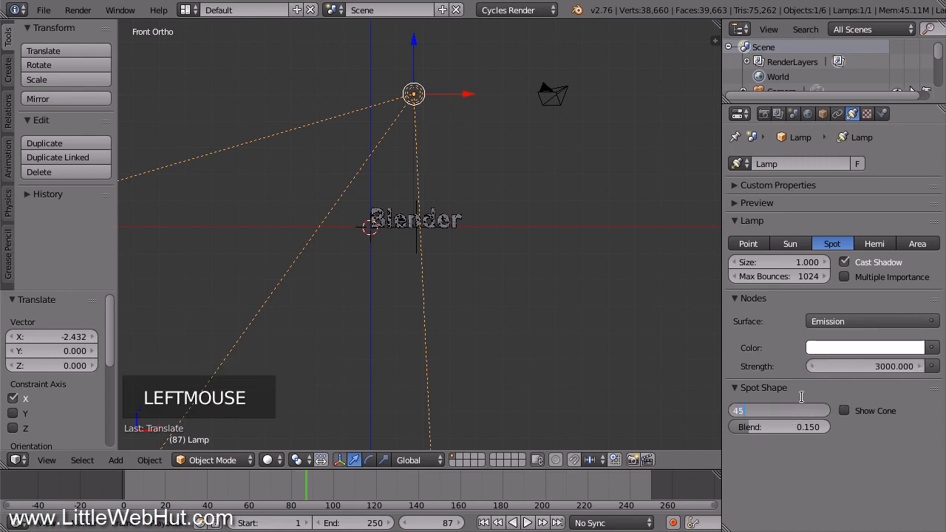
pyautogui.click(802, 396)
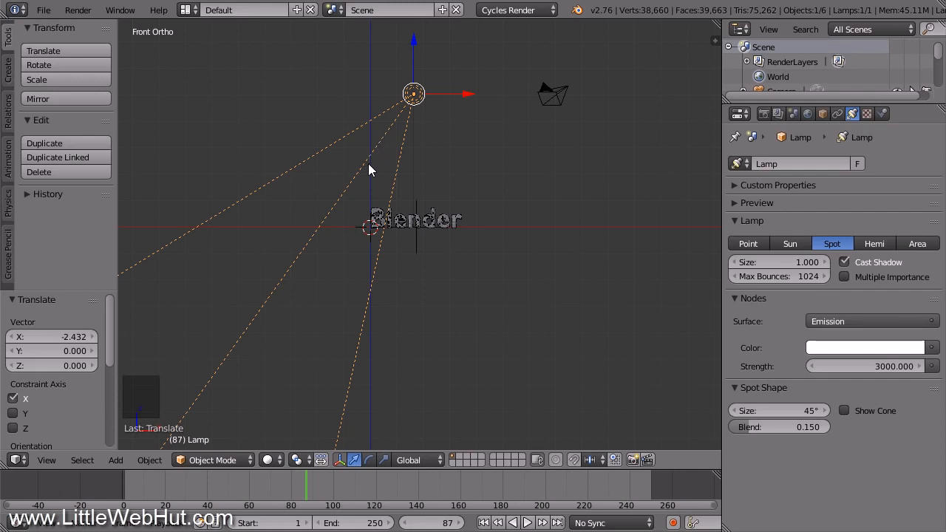
# Aim the spot lamp at the text by rotating it about -37° in front view and -44° in right view.
pyautogui.press('r')
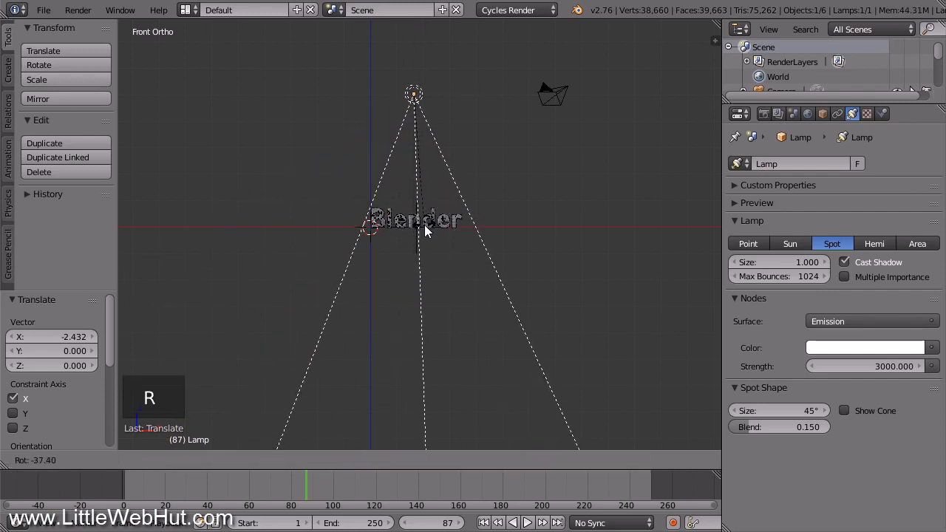
pyautogui.click(423, 225)
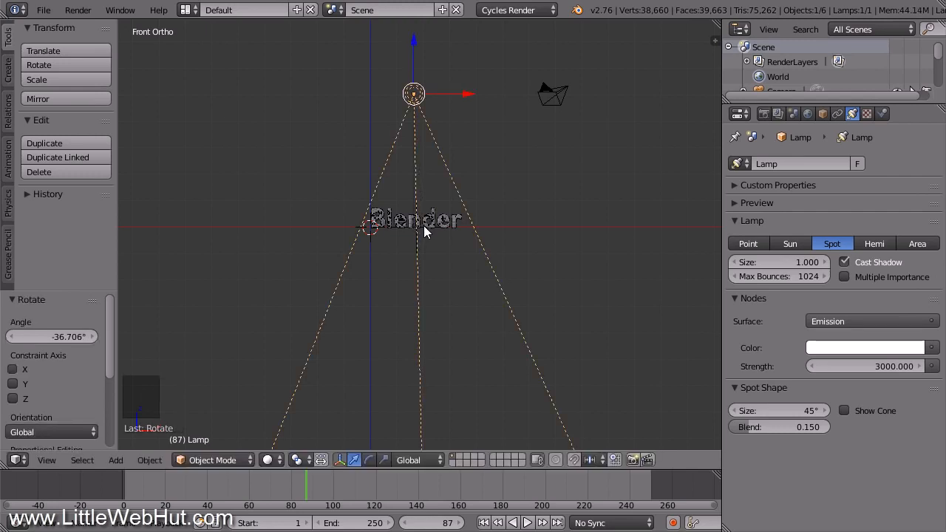
pyautogui.press('KP_3')
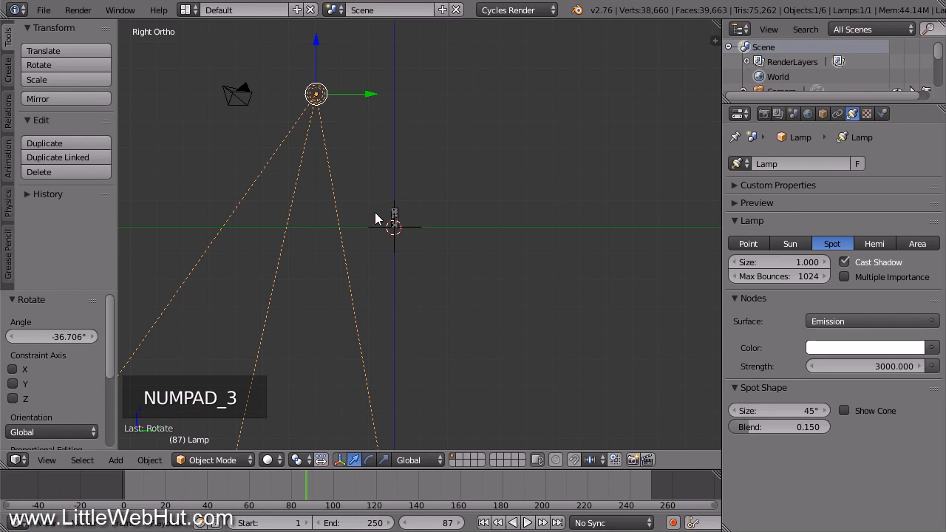
pyautogui.press('r')
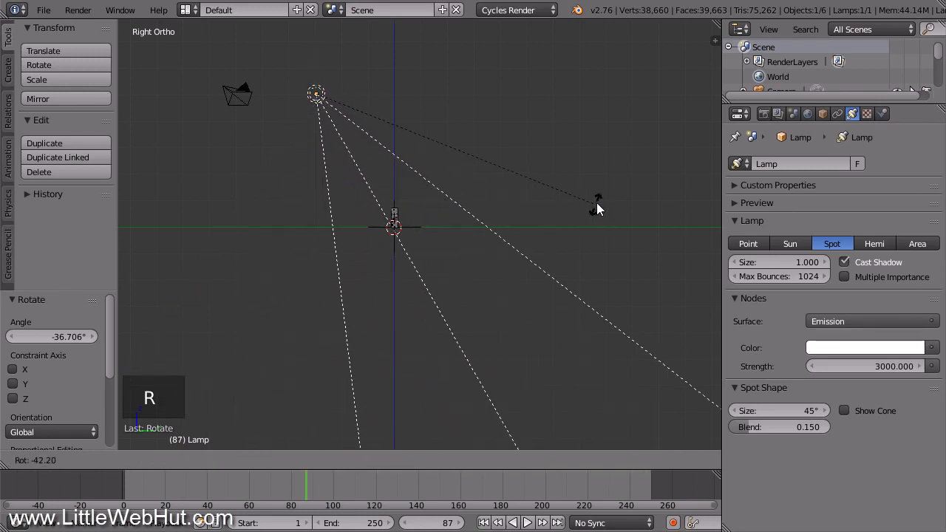
pyautogui.click(600, 196)
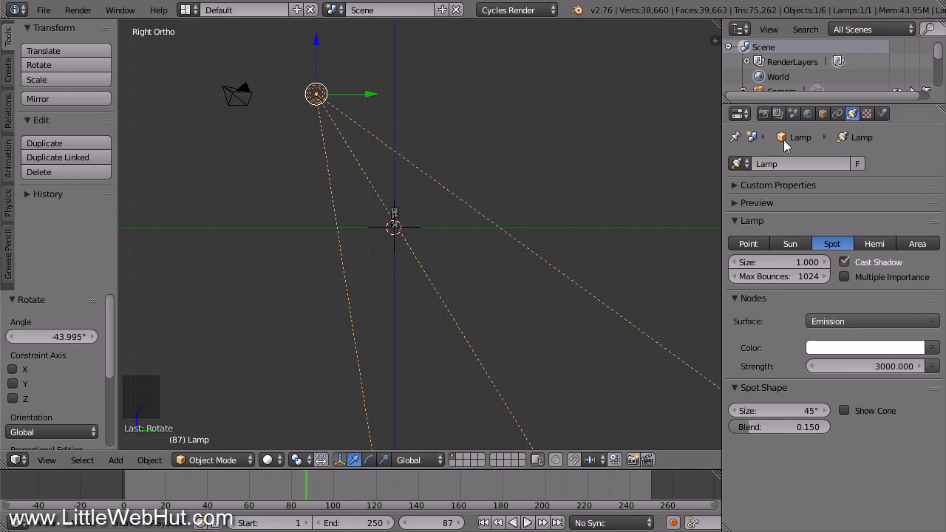
# Set the world background color to black.
pyautogui.click(808, 114)
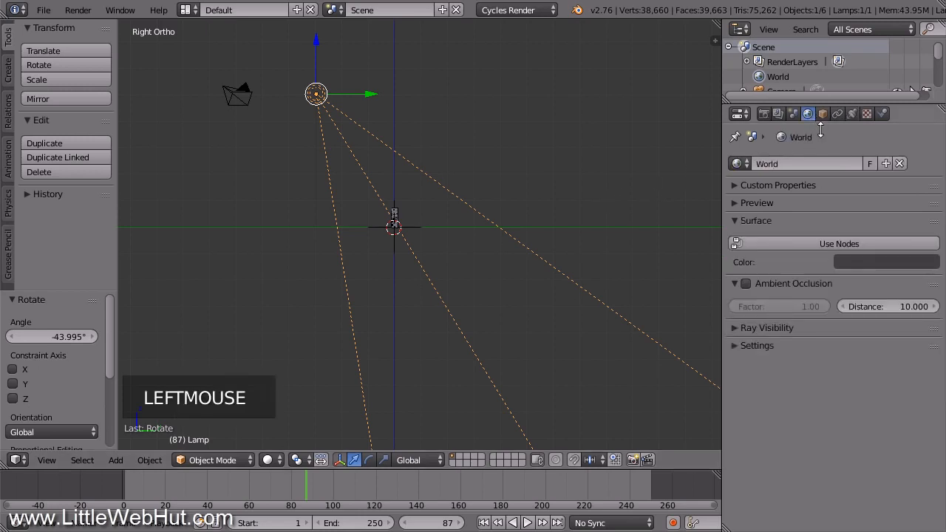
pyautogui.click(877, 262)
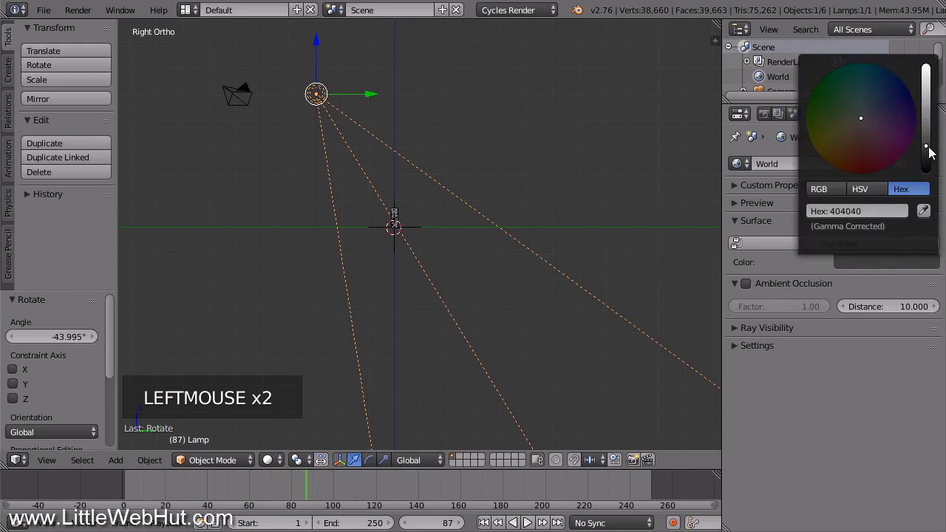
pyautogui.moveTo(928, 151); pyautogui.dragTo(926, 170)
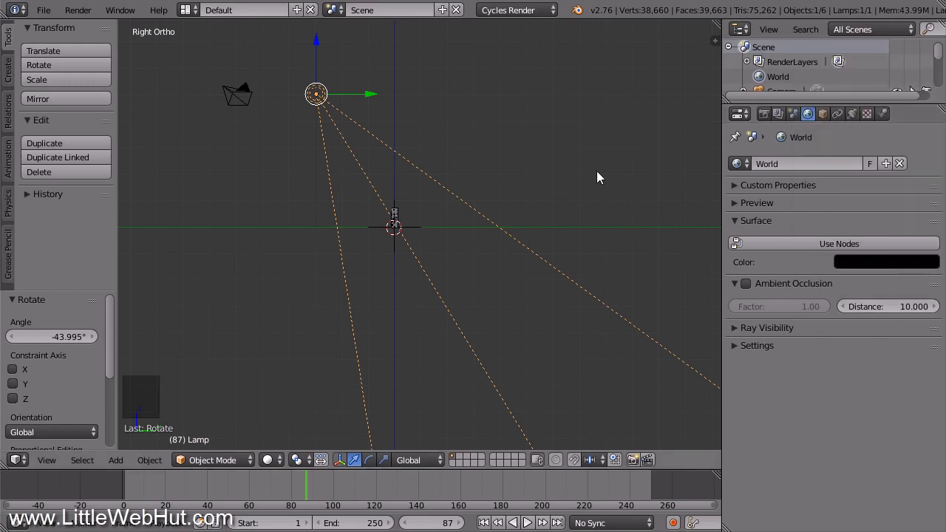
# Switch to the camera view and enable Lock Camera to View.
pyautogui.press('KP_0')
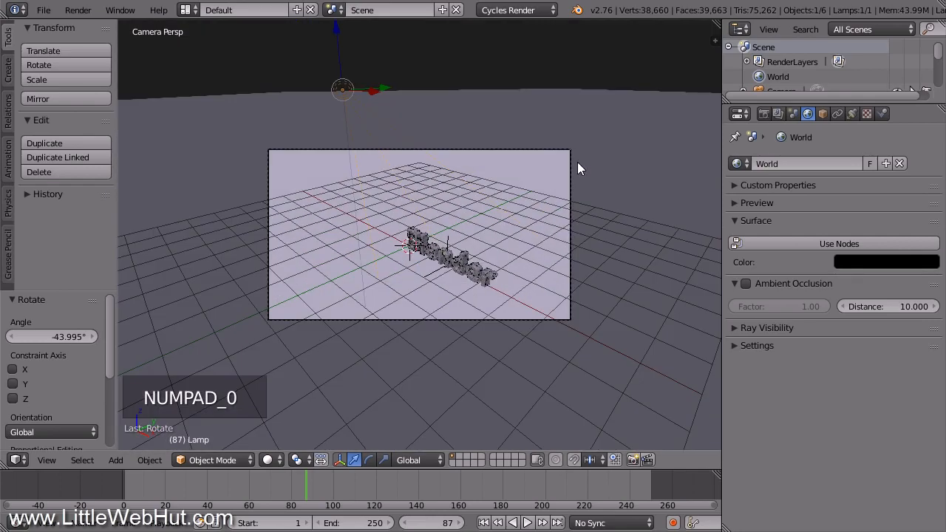
pyautogui.scroll(3, 578, 164)
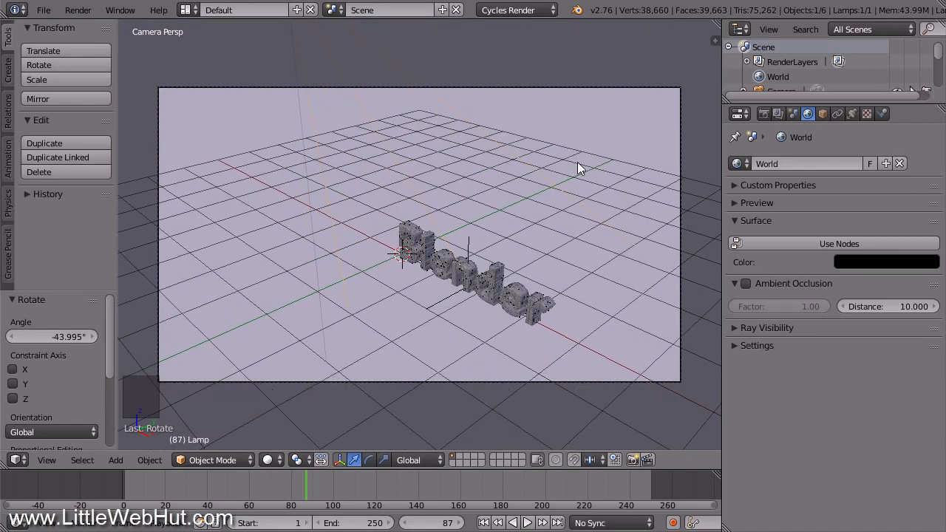
pyautogui.press('n')
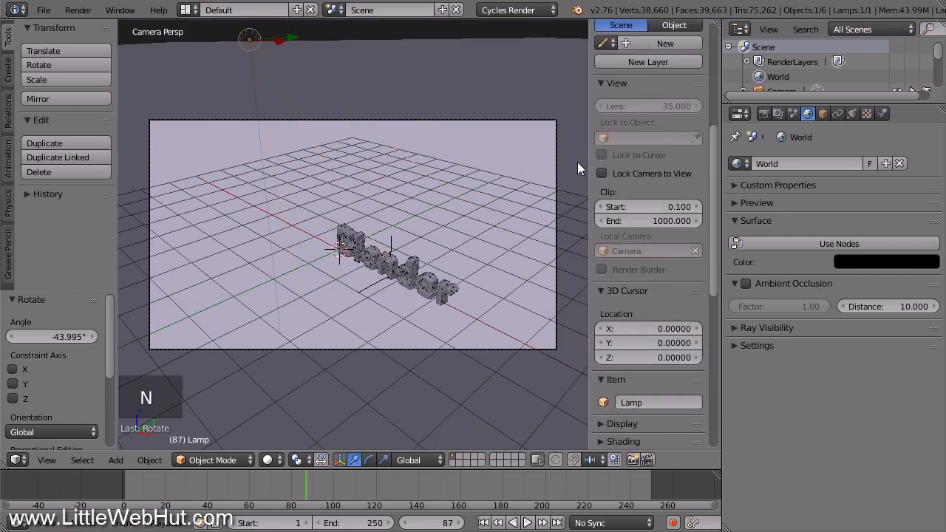
pyautogui.click(603, 173)
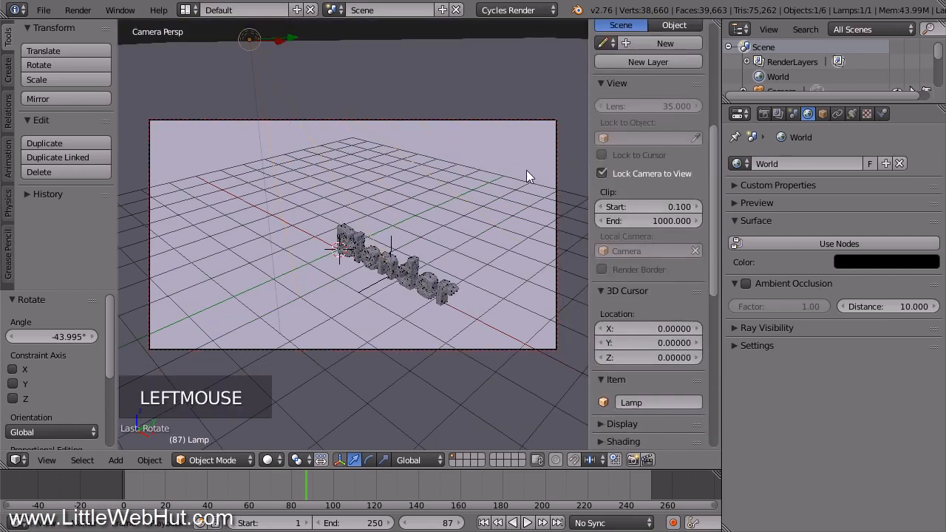
pyautogui.press('n')
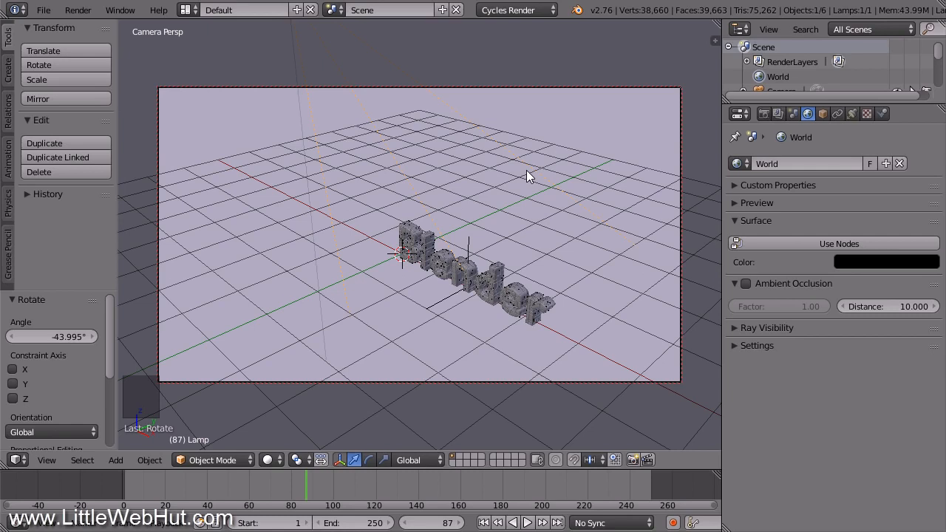
# Go to frame 200 and reposition the camera so the whole word "Animation" fills the frame from a nearly frontal angle.
pyautogui.click(443, 521)
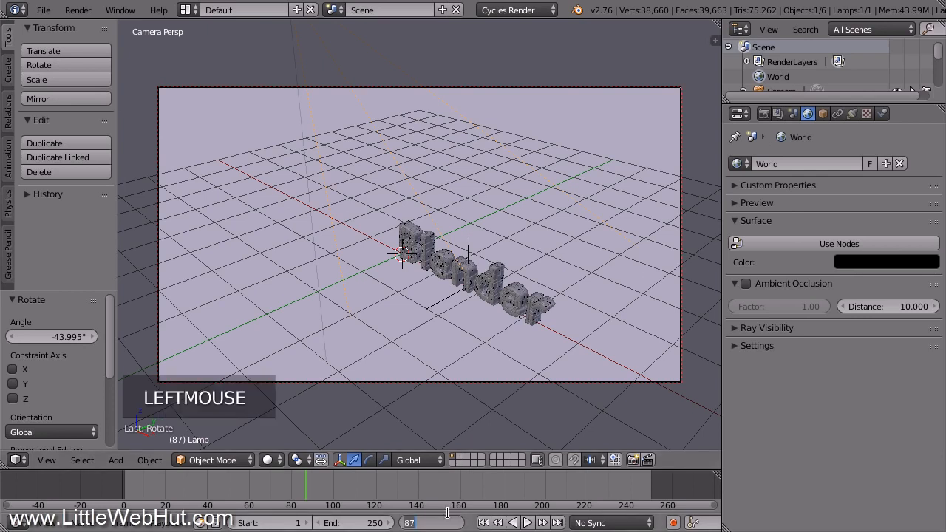
pyautogui.write('200')
pyautogui.press('Return')
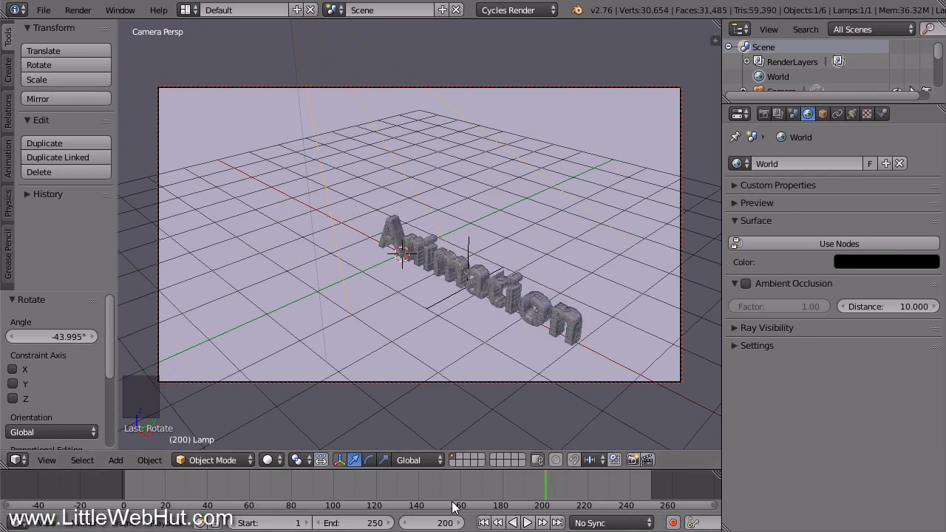
pyautogui.scroll(3, 552, 243)
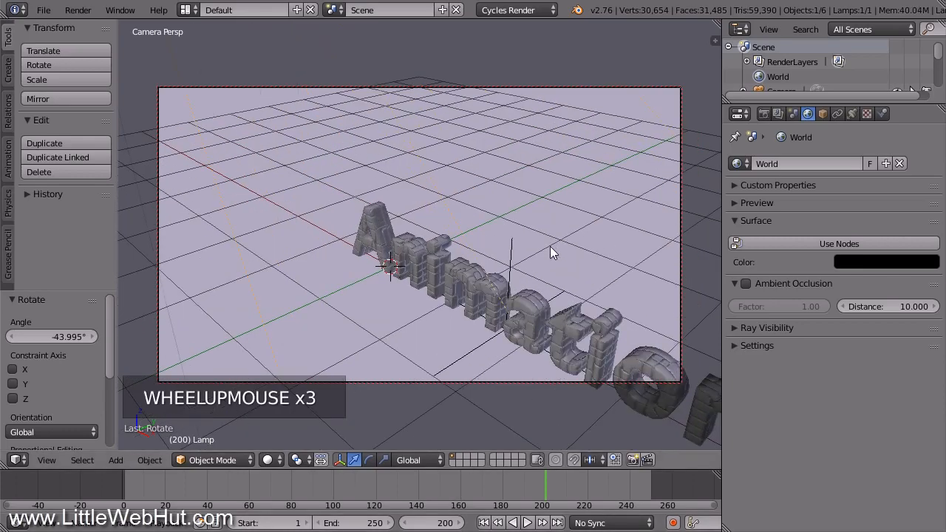
pyautogui.moveTo(388, 298); pyautogui.dragTo(402, 278, button='middle')
pyautogui.scroll(1, 406, 273)
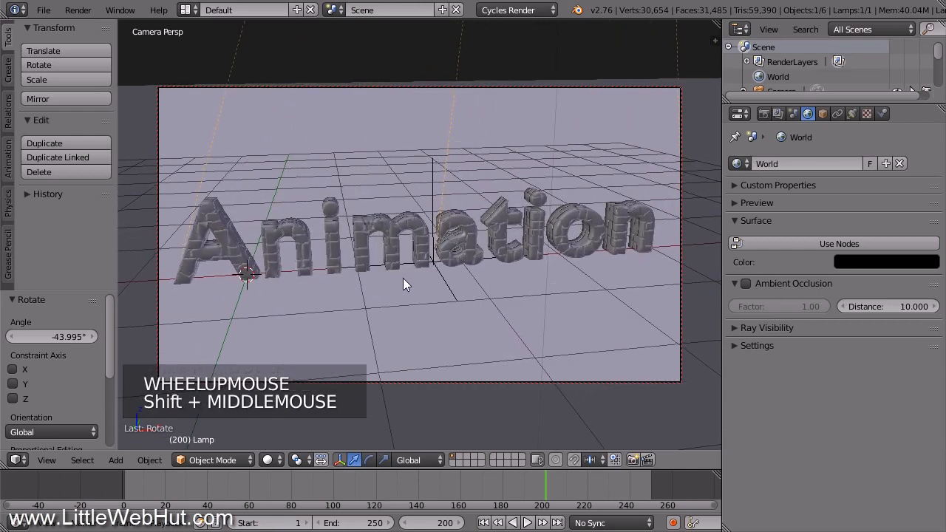
# Give the "Animation" text a new material with a Mix Shader surface.
pyautogui.rightClick(467, 233)
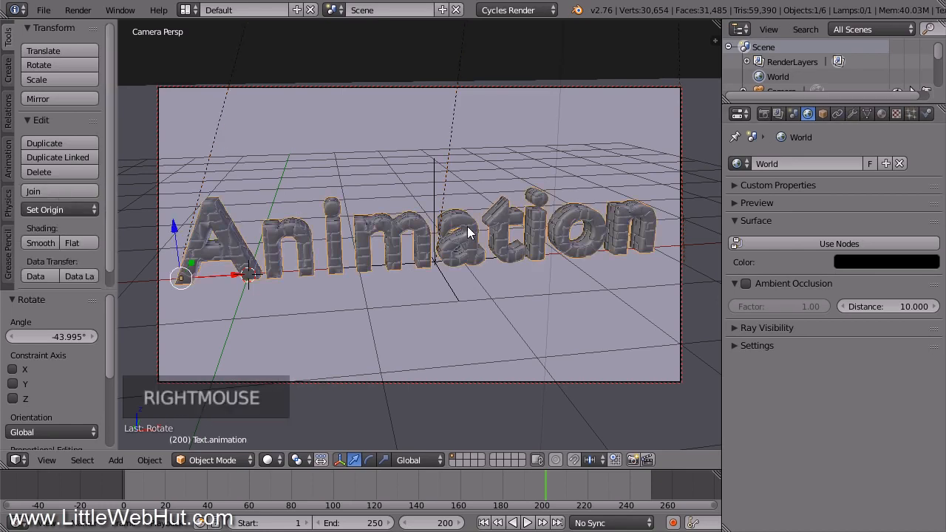
pyautogui.click(881, 114)
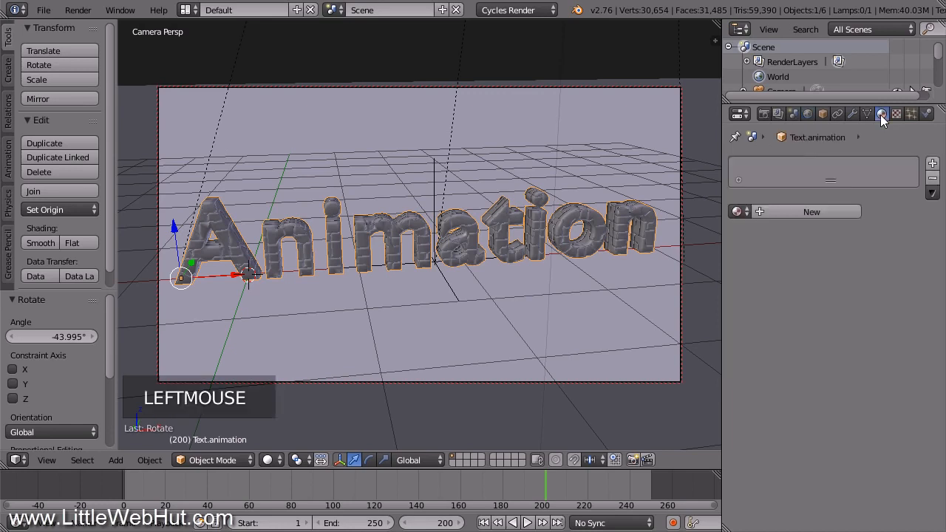
pyautogui.click(791, 211)
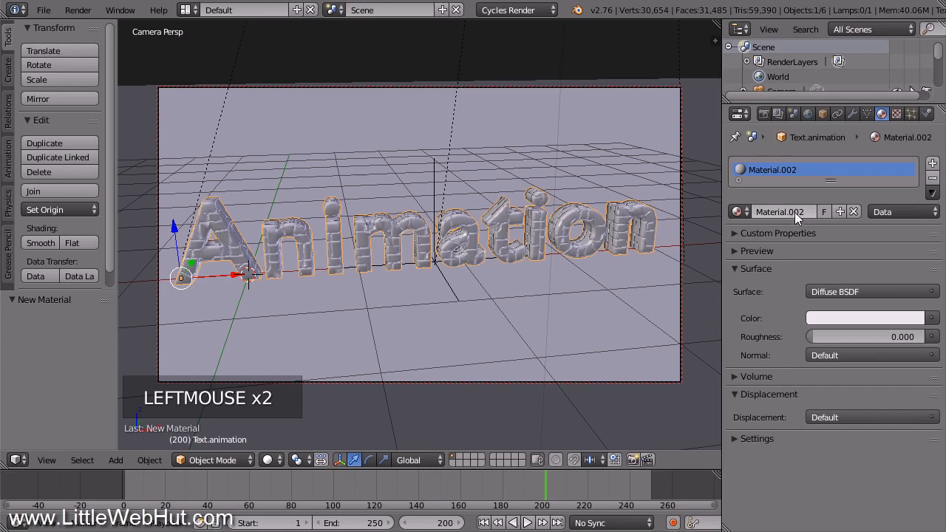
pyautogui.click(866, 291)
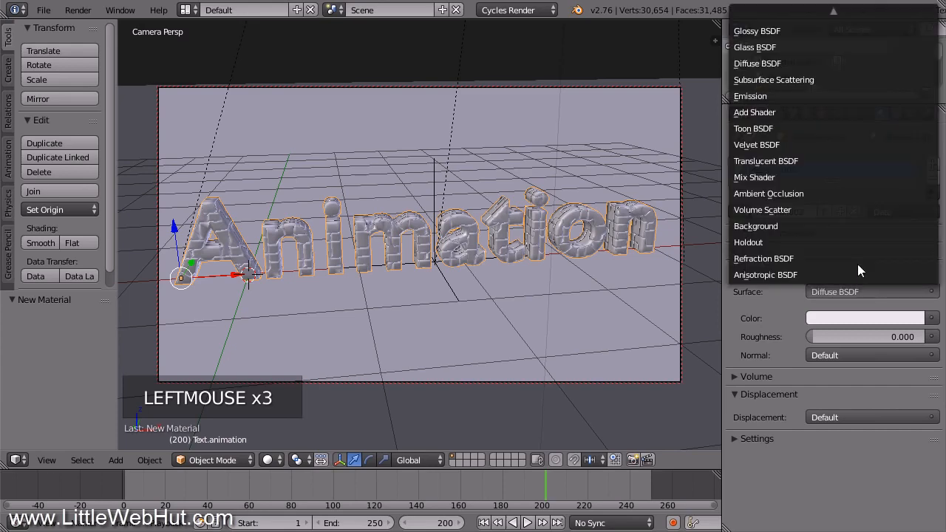
pyautogui.click(815, 176)
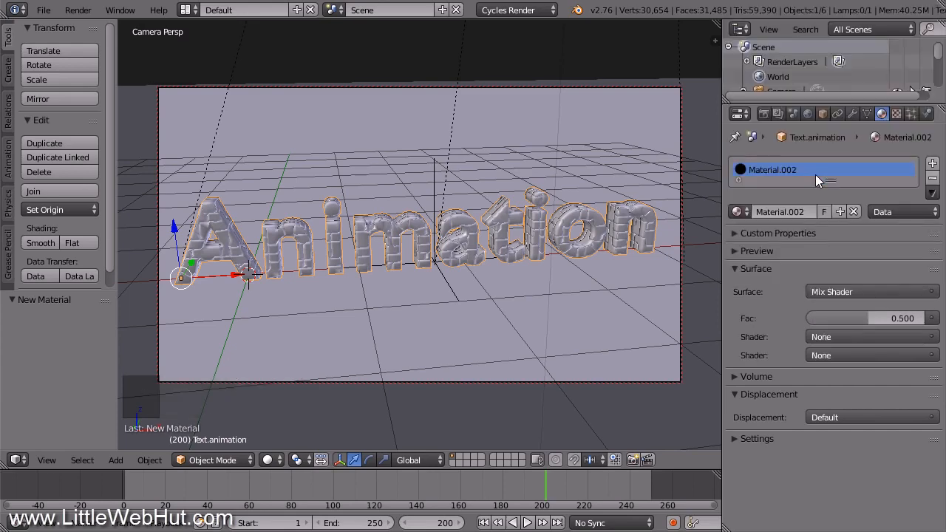
# Mix a Diffuse BSDF with a Glossy BSDF in the text material and set the glossy roughness to 0.05.
pyautogui.click(846, 337)
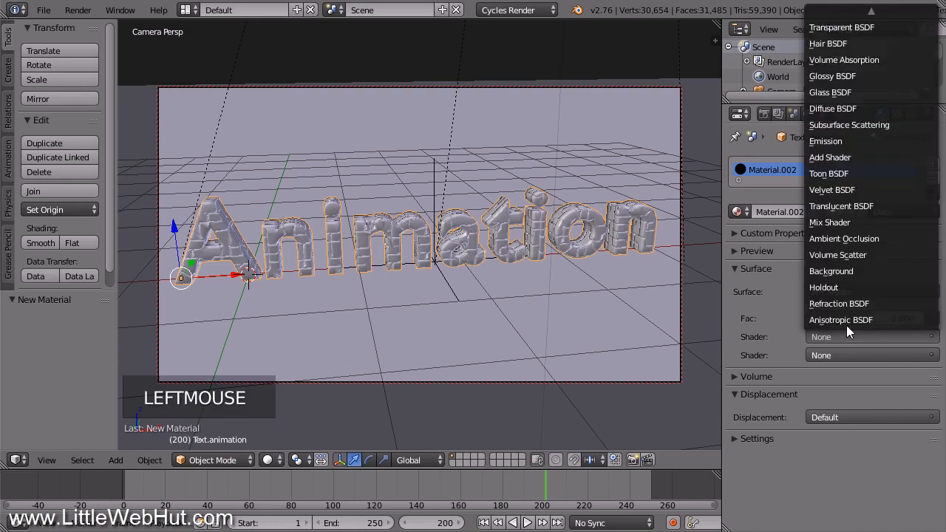
pyautogui.click(868, 110)
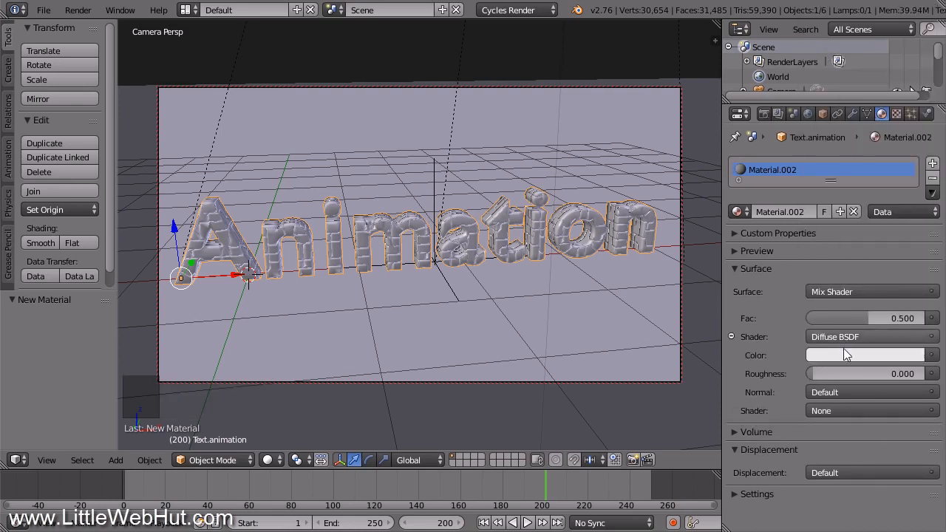
pyautogui.click(849, 408)
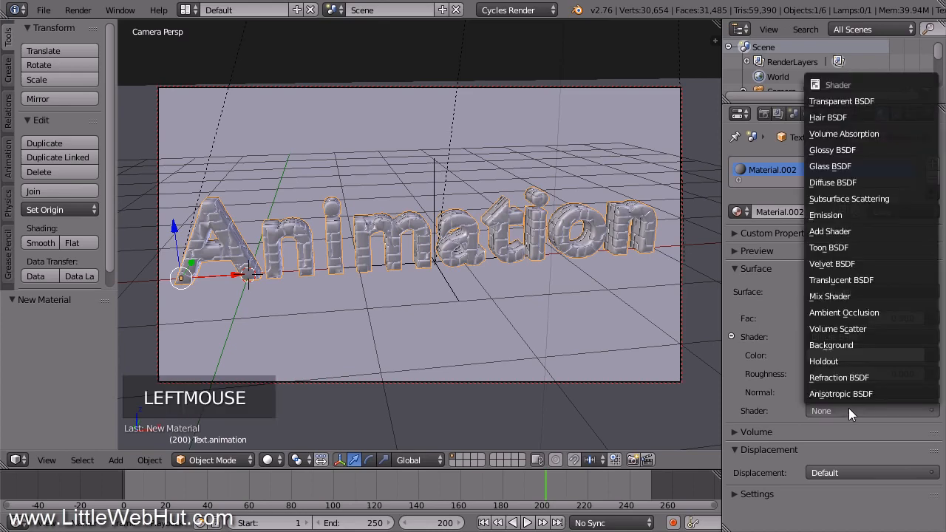
pyautogui.click(866, 150)
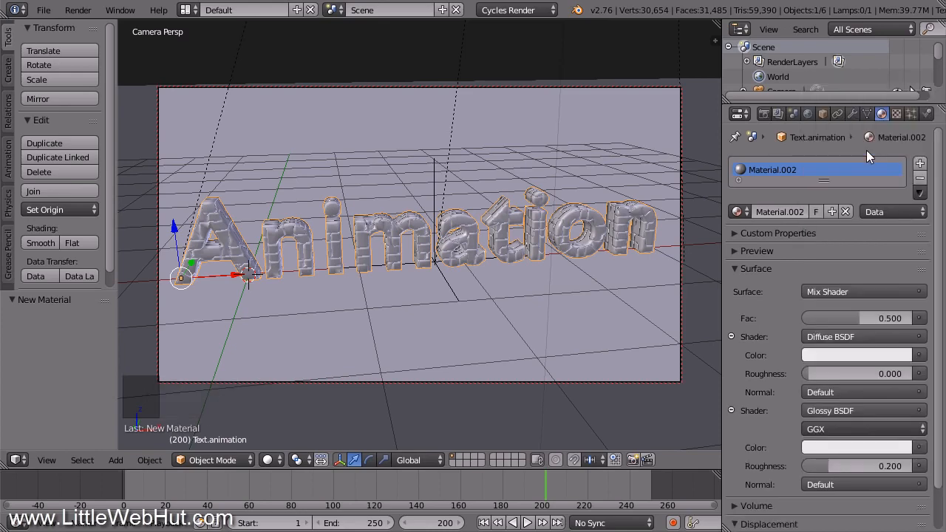
pyautogui.click(865, 464)
pyautogui.write('0.05')
pyautogui.press('Return')
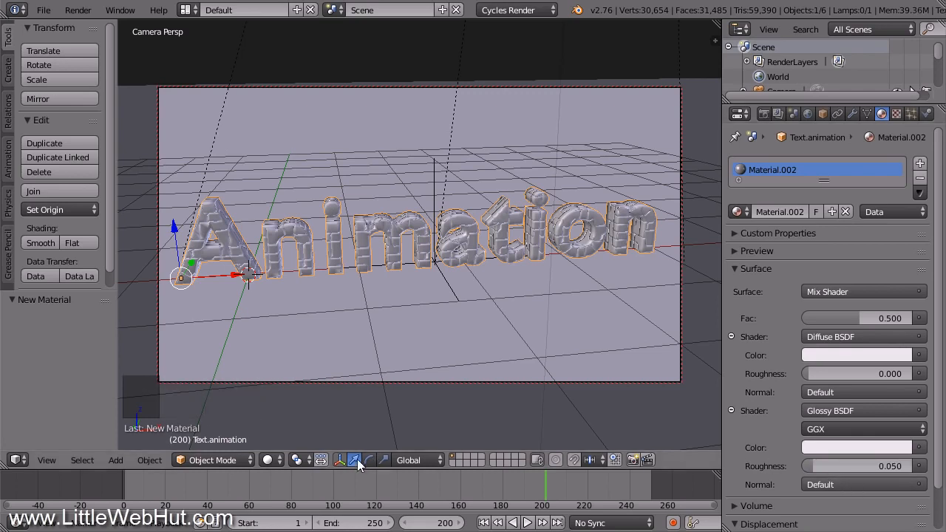
# Switch the viewport to Rendered shading and set the text material's diffuse color to hex b20000.
pyautogui.click(269, 460)
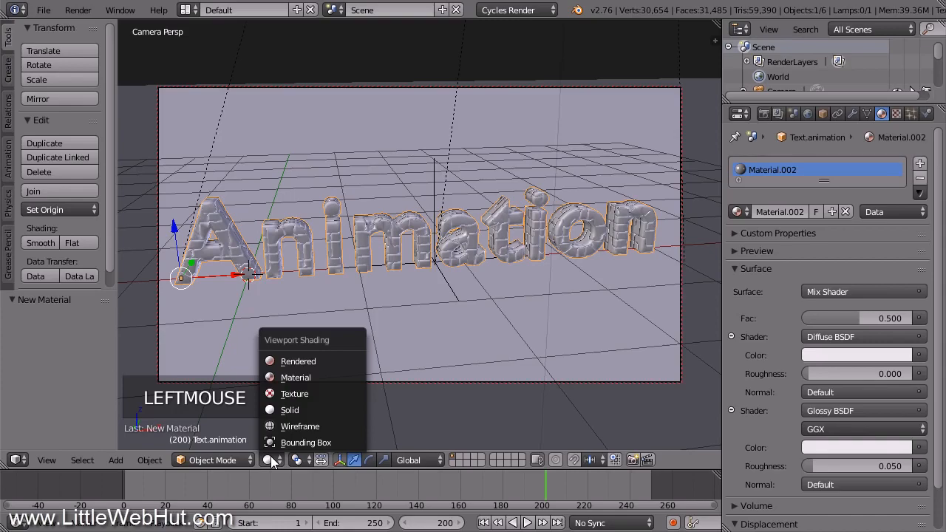
pyautogui.click(339, 359)
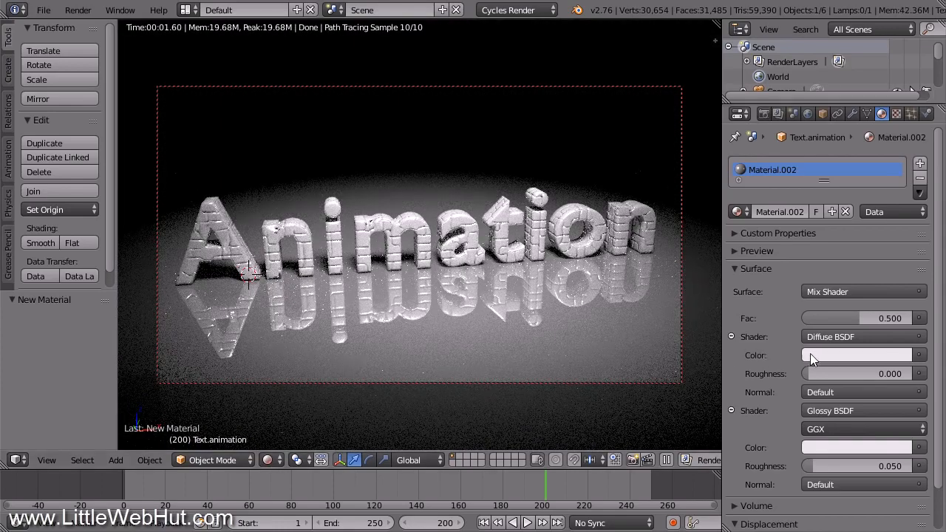
pyautogui.click(848, 354)
pyautogui.click(822, 290)
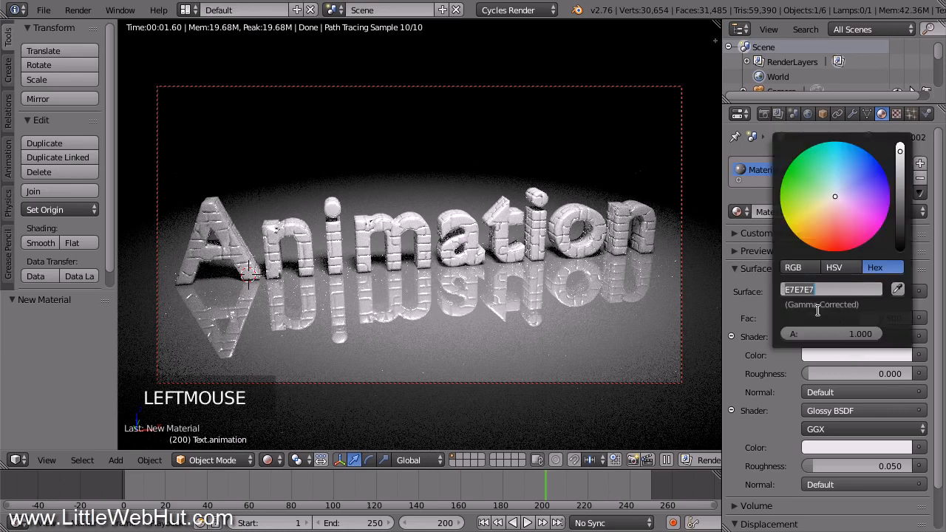
pyautogui.write('b2')
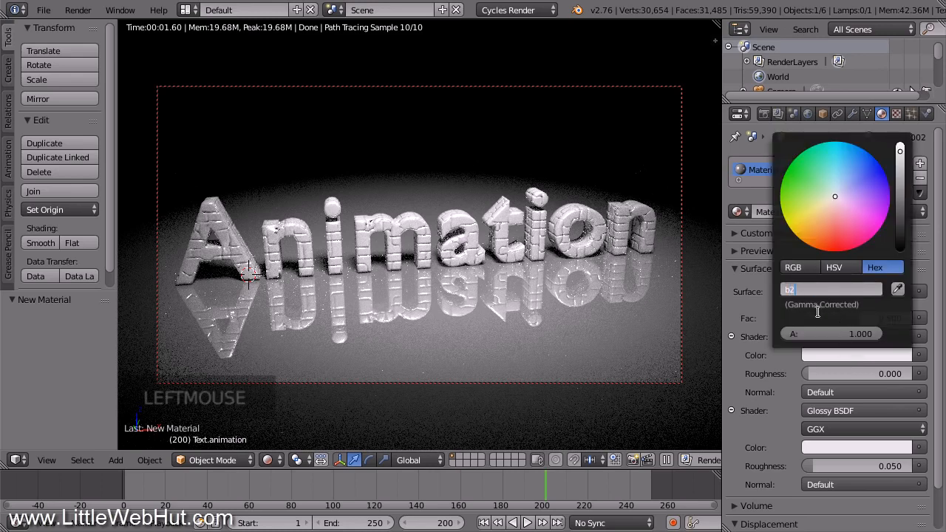
pyautogui.write('0000')
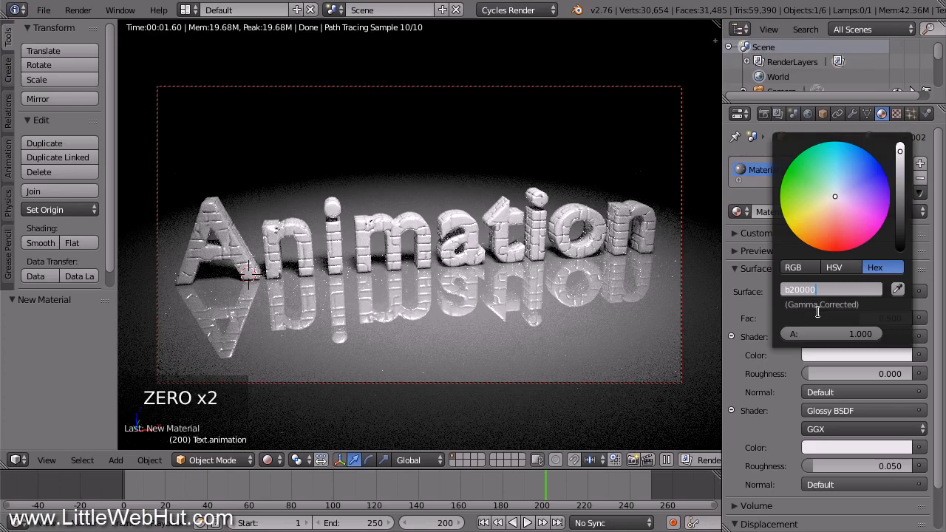
pyautogui.press('Return')
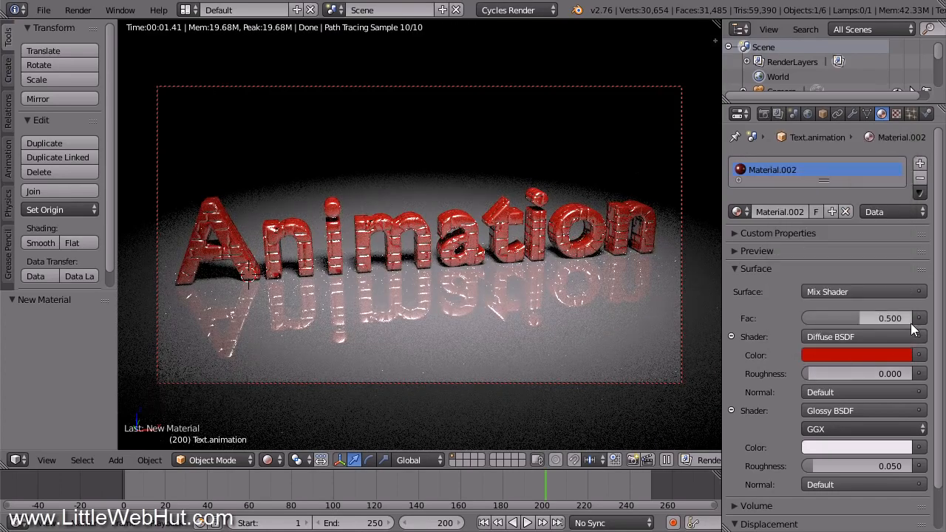
# Drive the Mix Shader factor with Layer Weight Facing and set its blend to 0.15.
pyautogui.click(920, 318)
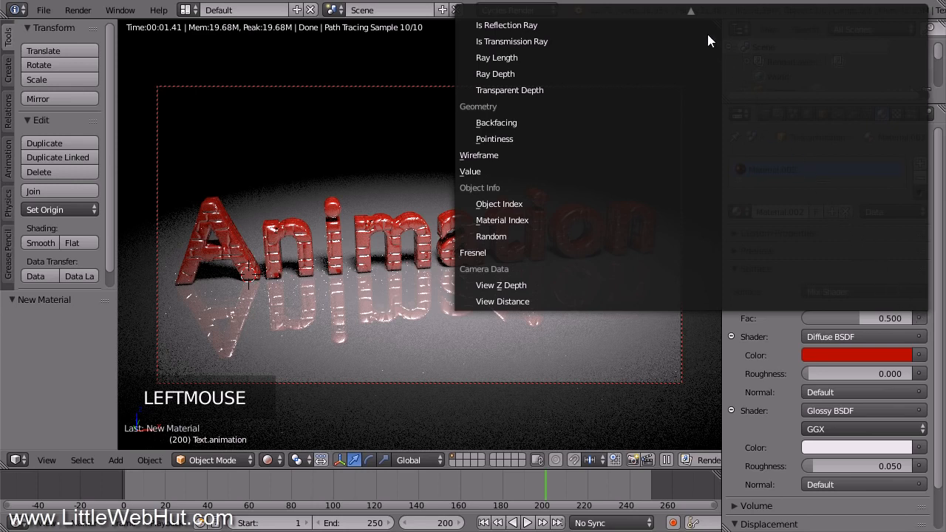
pyautogui.moveTo(691, 11)
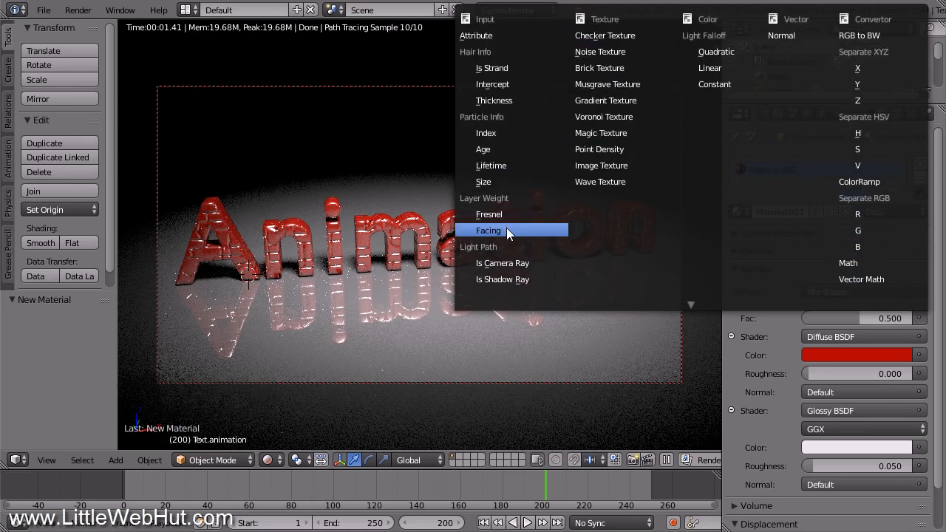
pyautogui.click(507, 231)
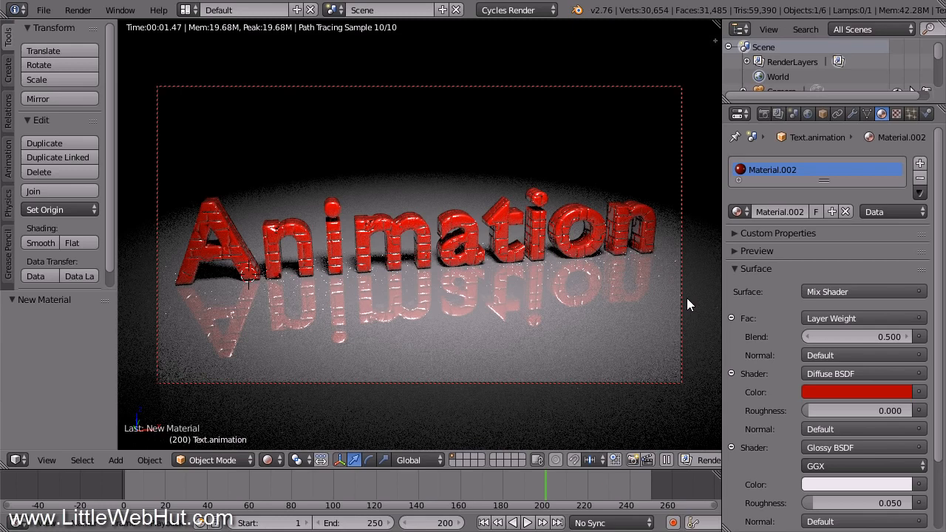
pyautogui.click(855, 337)
pyautogui.press('BackSpace')
pyautogui.write('.1')
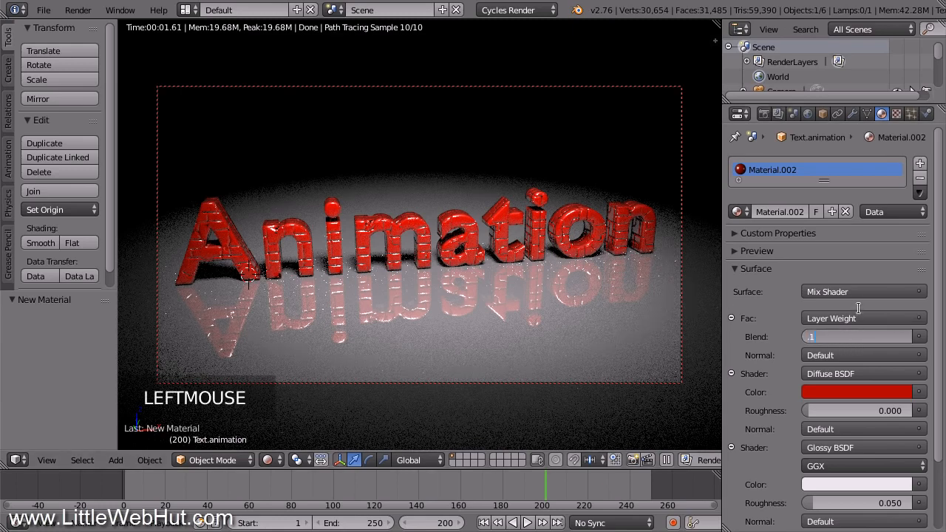
pyautogui.write('5')
pyautogui.press('Return')
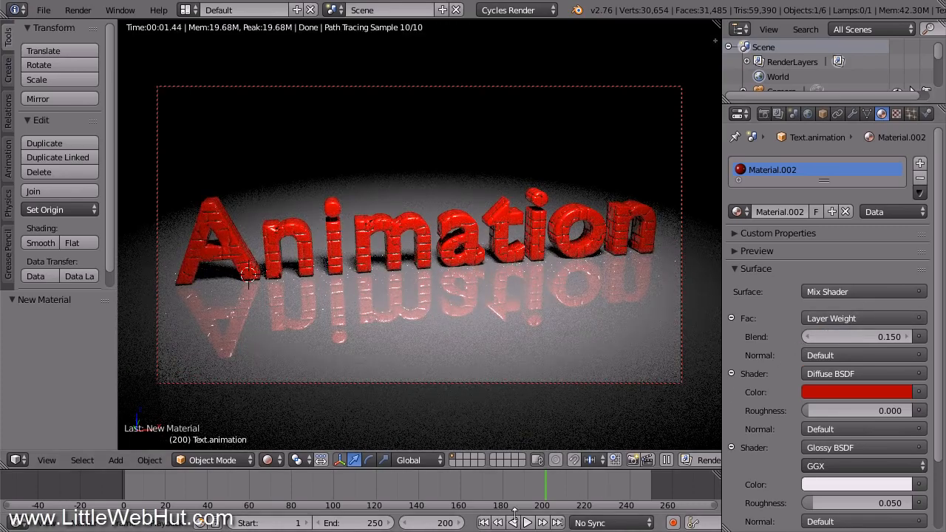
# Go to frame 100 and assign the existing red Material.002 to the "Blender" text.
pyautogui.click(432, 522)
pyautogui.write('1')
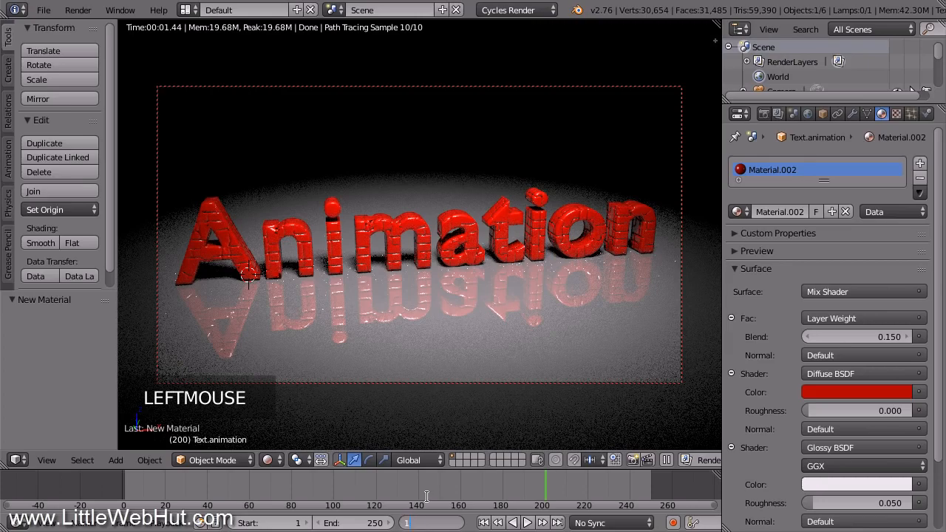
pyautogui.write('00')
pyautogui.press('Return')
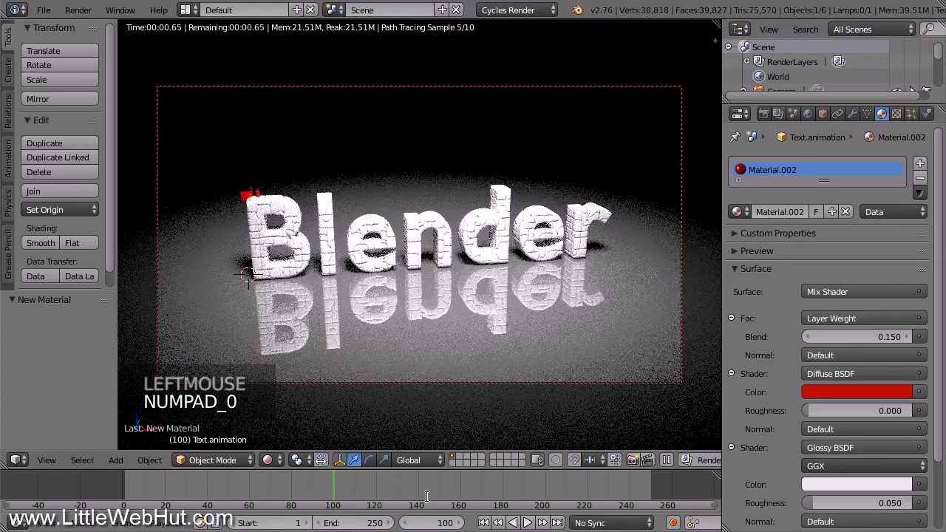
pyautogui.rightClick(486, 222)
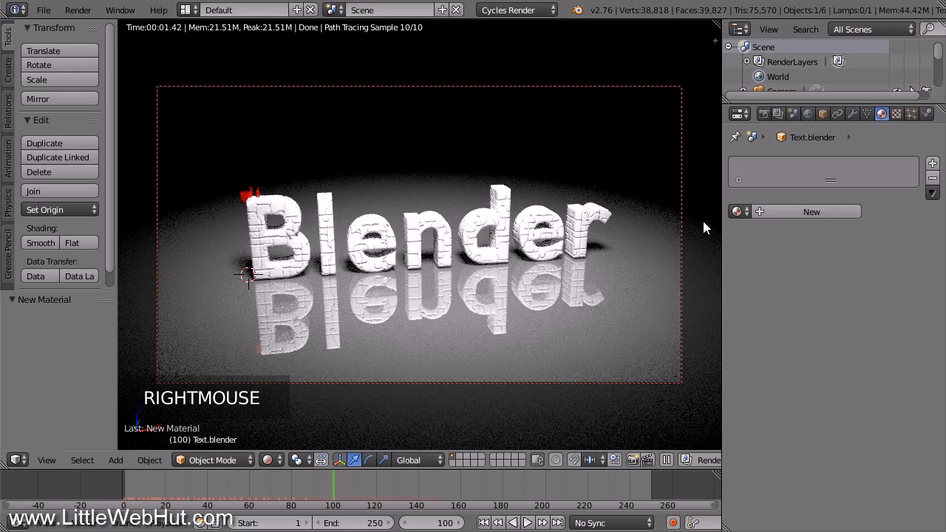
pyautogui.click(744, 210)
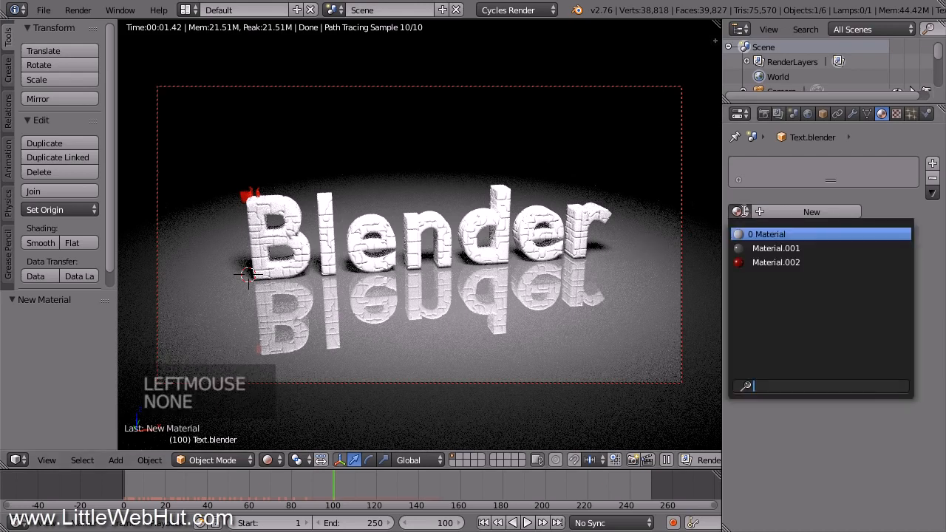
pyautogui.click(809, 263)
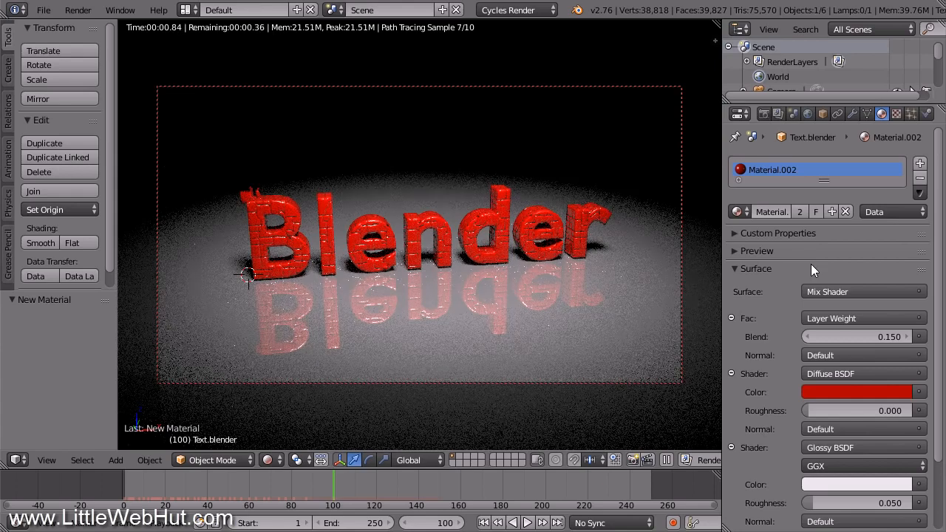
# Set the animation's frame range to start at 50 and end at 230.
pyautogui.click(283, 524)
pyautogui.write('50')
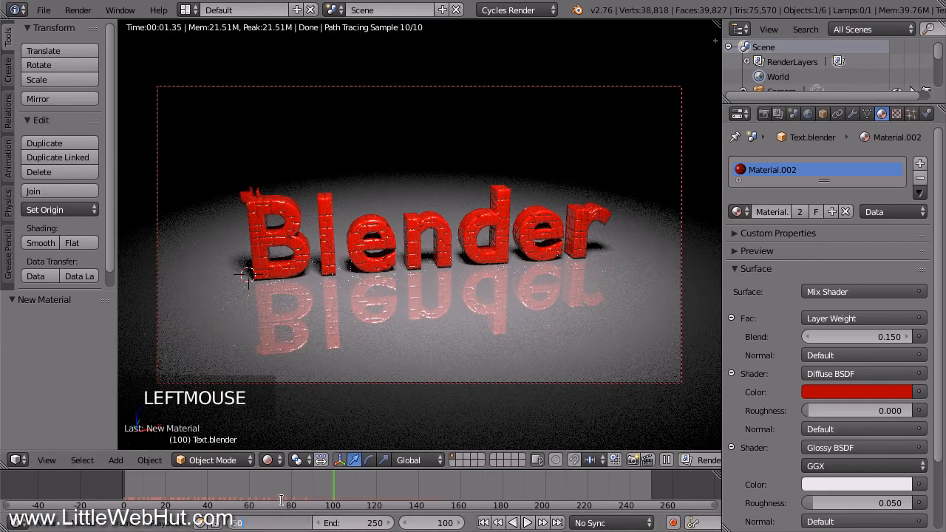
pyautogui.press('Return')
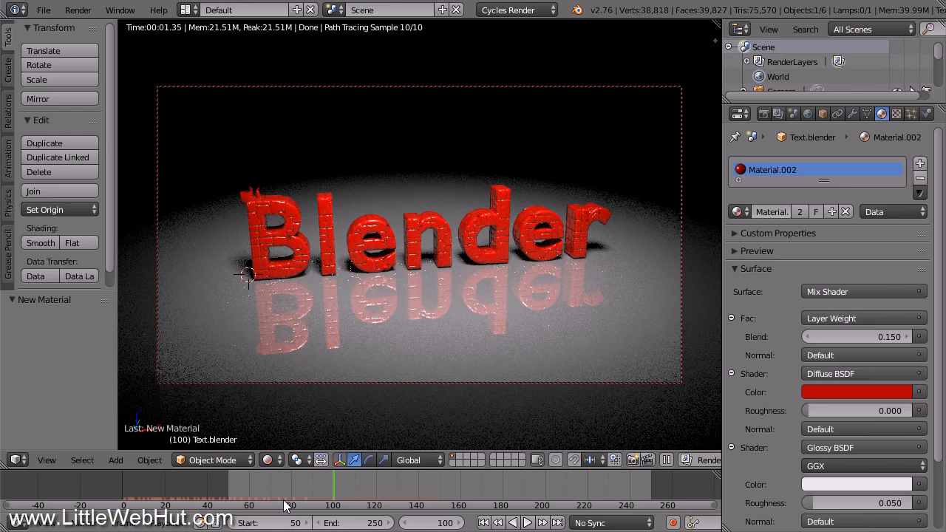
pyautogui.click(360, 521)
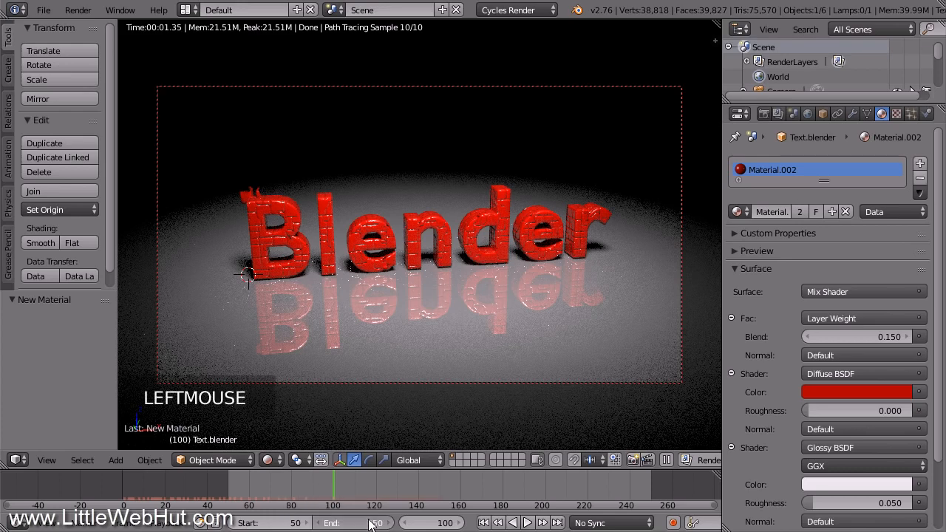
pyautogui.write('230')
pyautogui.press('Return')
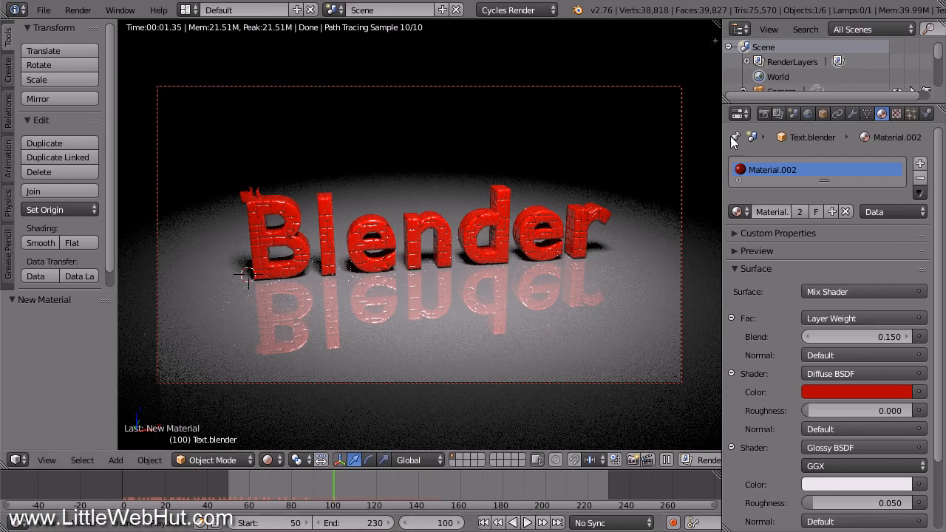
# Apply the HDTV 720p render preset to the scene's output dimensions.
pyautogui.click(763, 113)
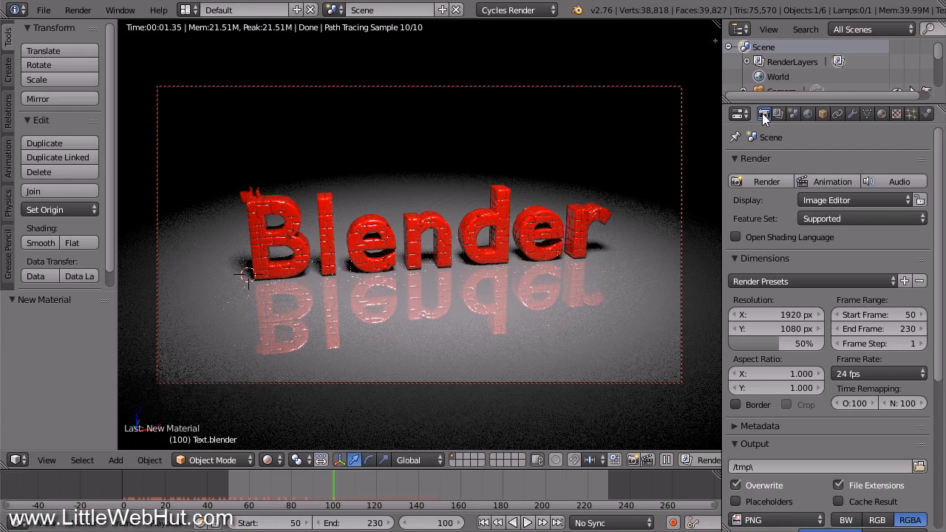
pyautogui.click(839, 280)
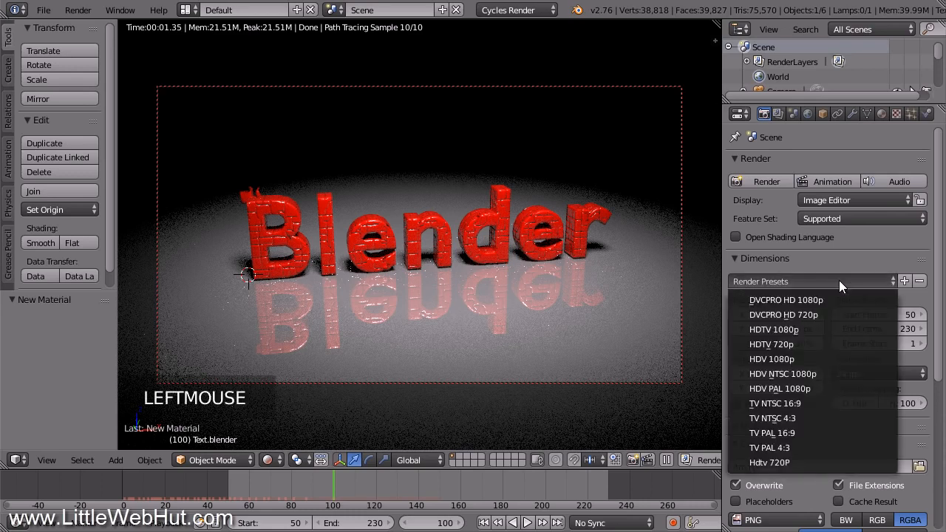
pyautogui.click(800, 344)
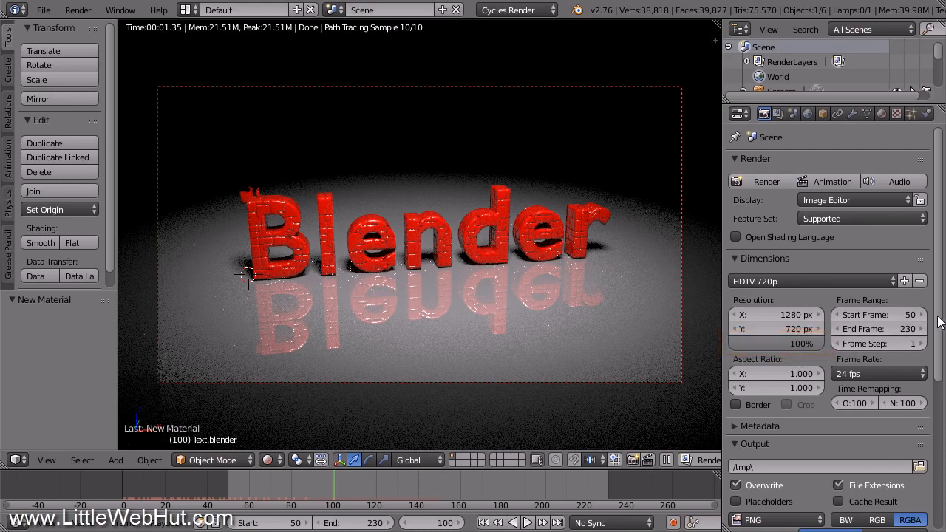
# Set the Cycles render samples to 25 and the Clamp Indirect value to 1.00.
pyautogui.moveTo(939, 322); pyautogui.dragTo(935, 476)
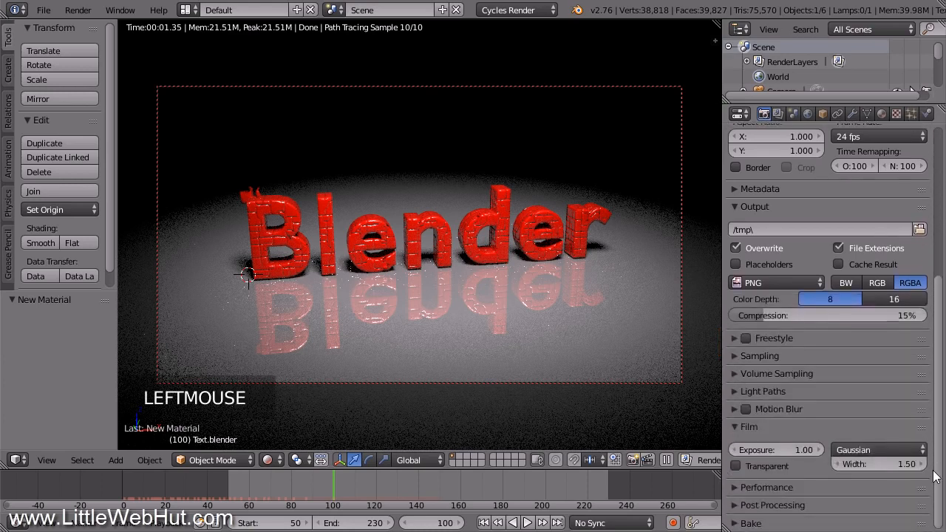
pyautogui.click(737, 356)
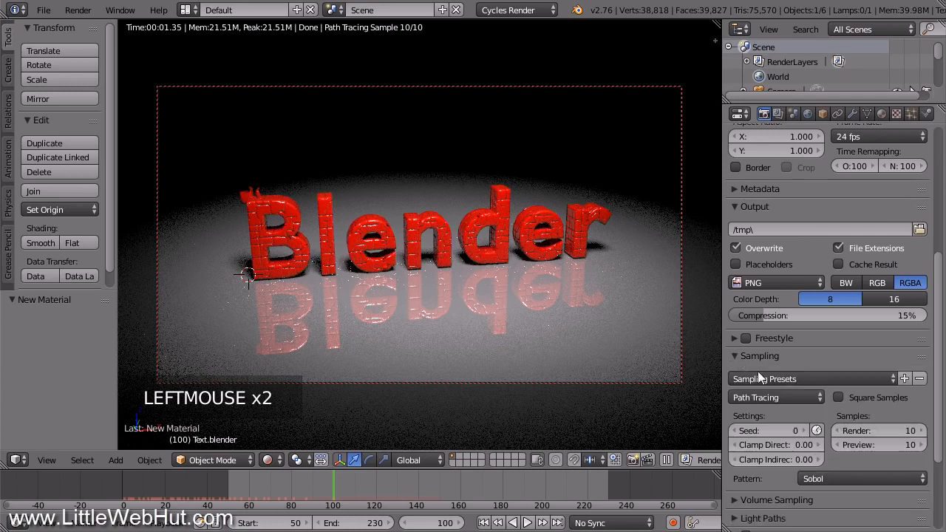
pyautogui.click(879, 430)
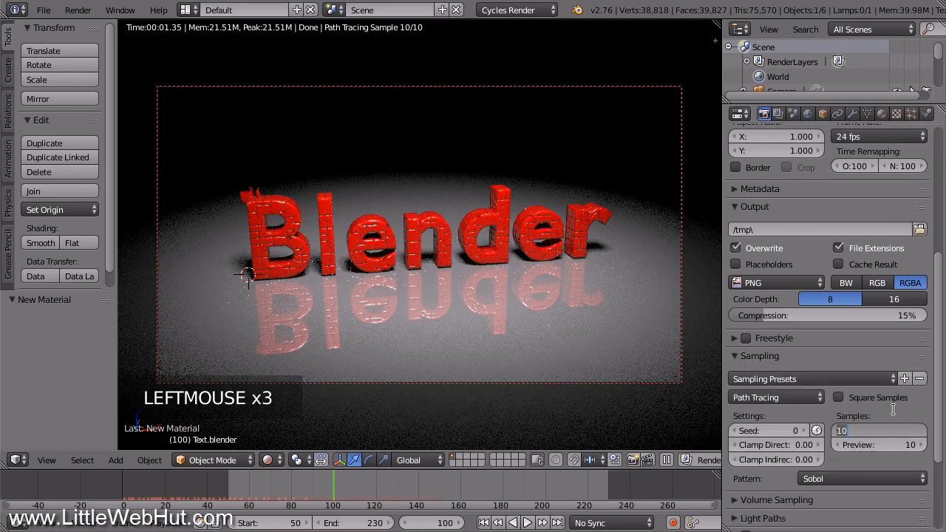
pyautogui.write('25')
pyautogui.press('Return')
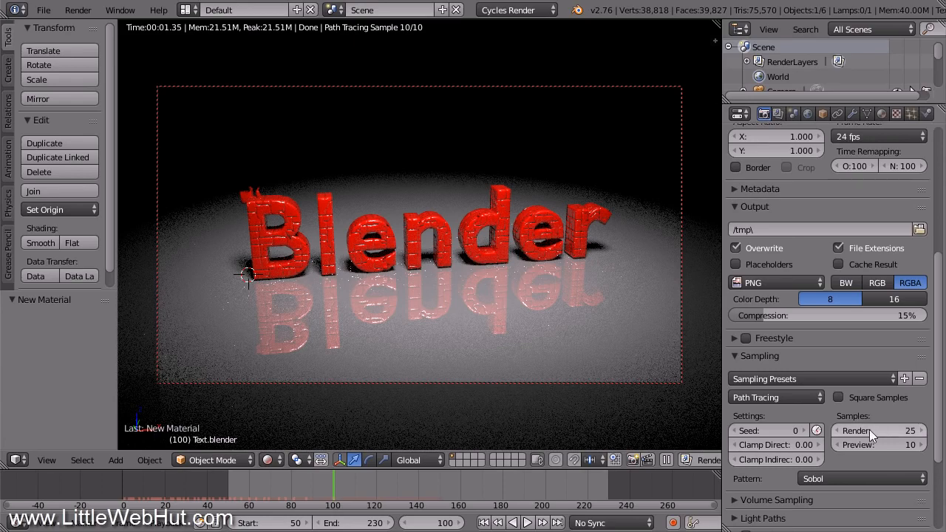
pyautogui.click(776, 459)
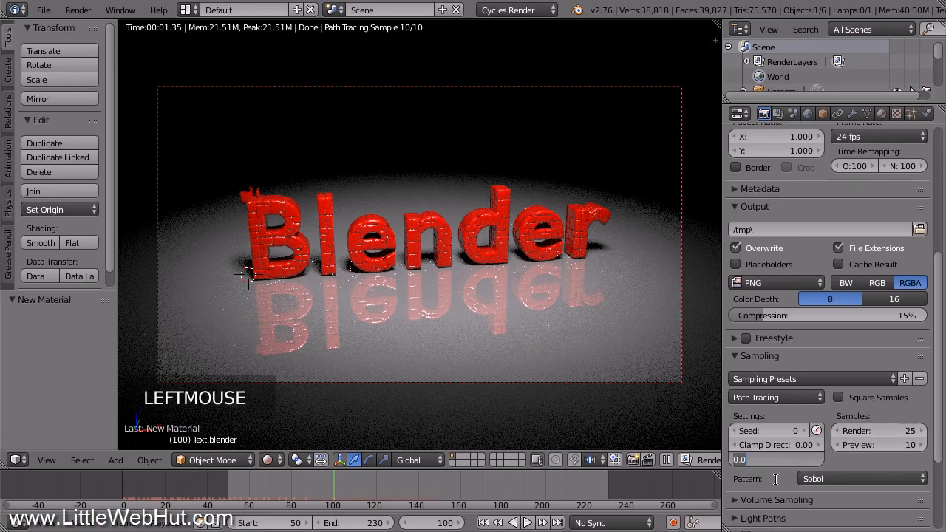
pyautogui.write('1')
pyautogui.press('Return')
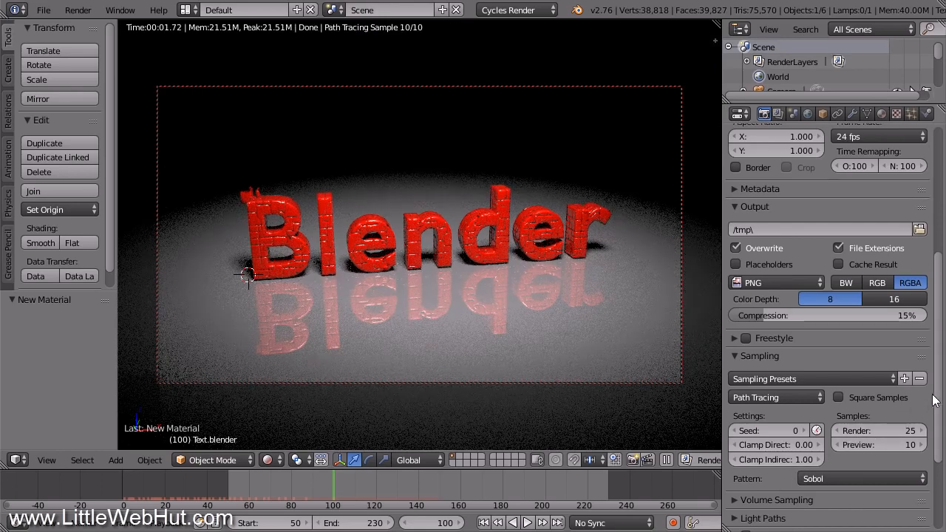
# Set the render output folder to C:\demo\ and the output file format to Ogg Theora.
pyautogui.moveTo(939, 393); pyautogui.dragTo(938, 353)
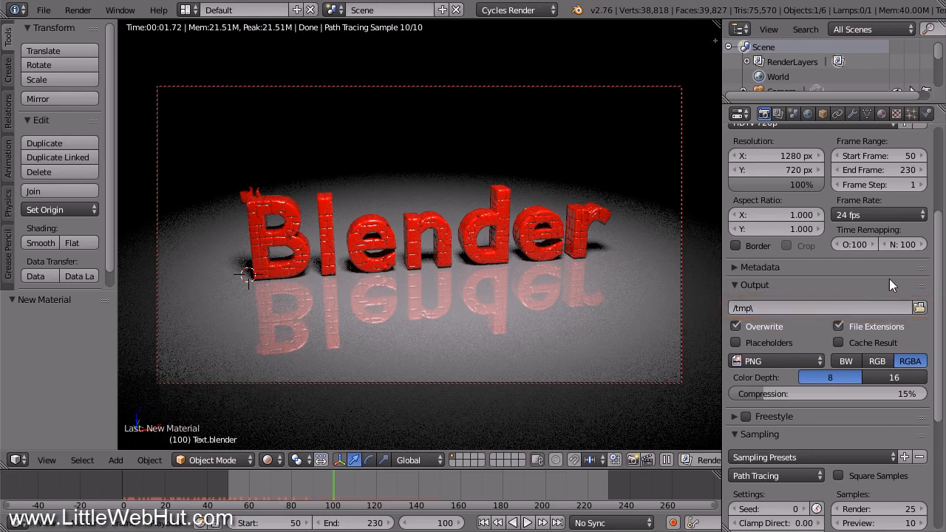
pyautogui.click(920, 308)
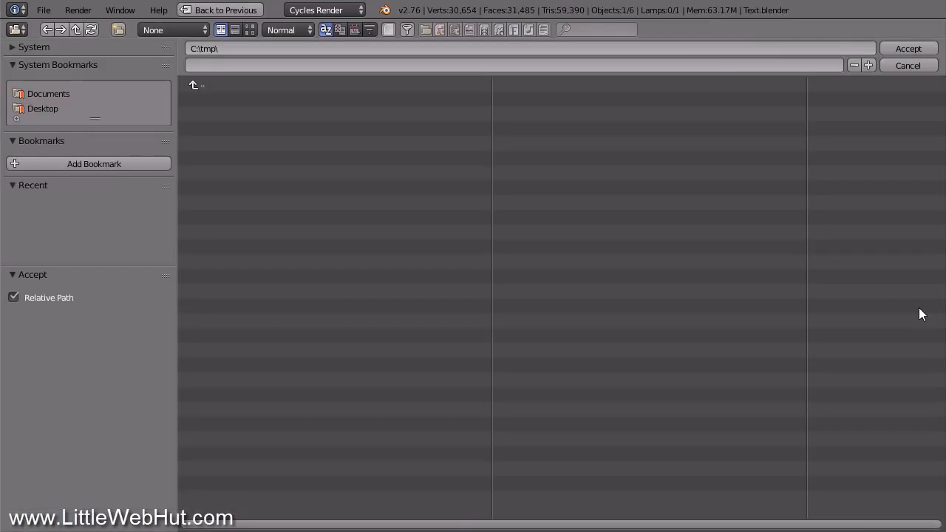
pyautogui.click(199, 85)
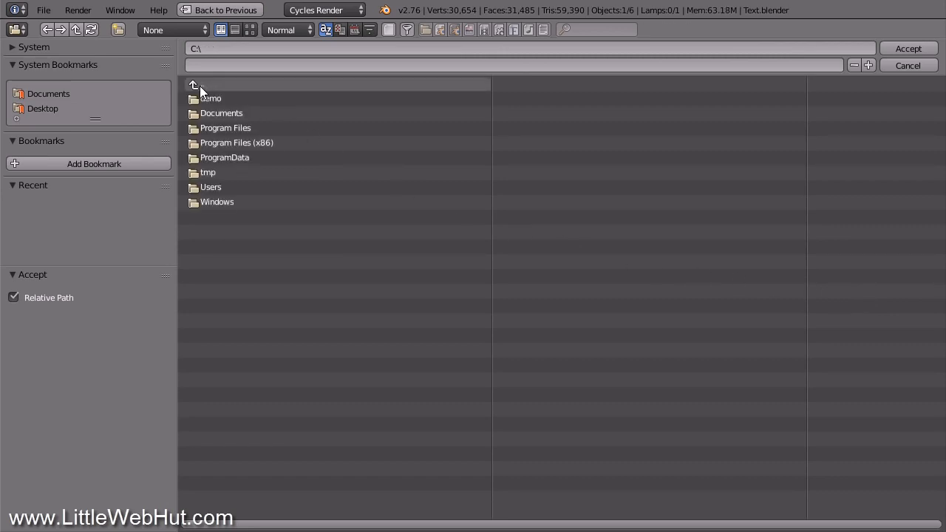
pyautogui.click(234, 98)
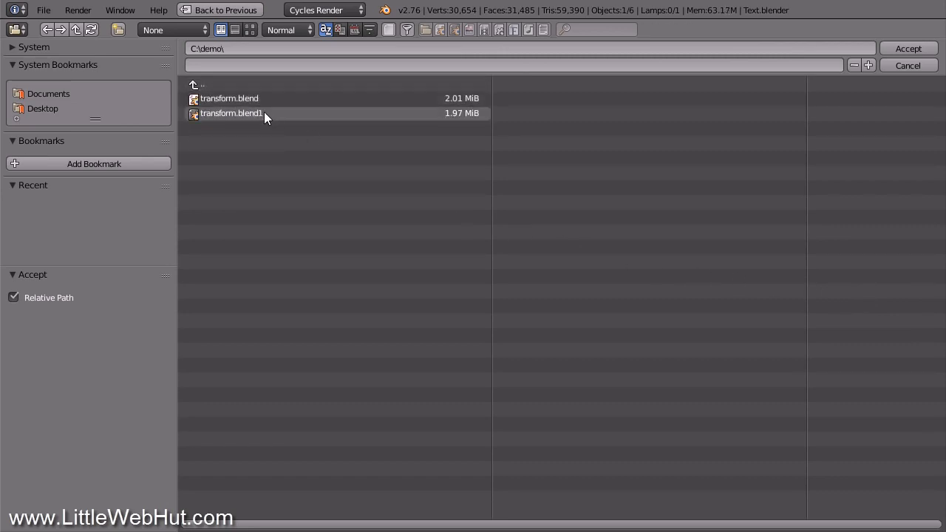
pyautogui.click(905, 48)
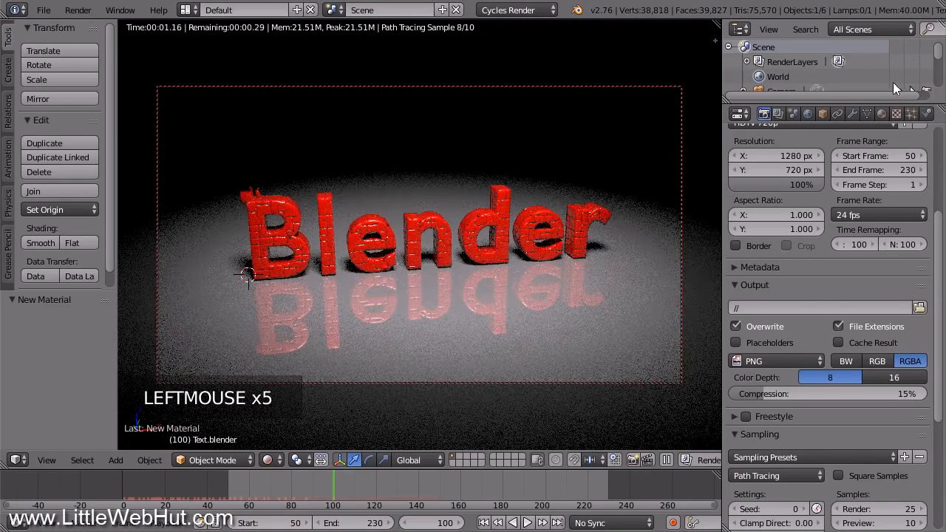
pyautogui.click(798, 360)
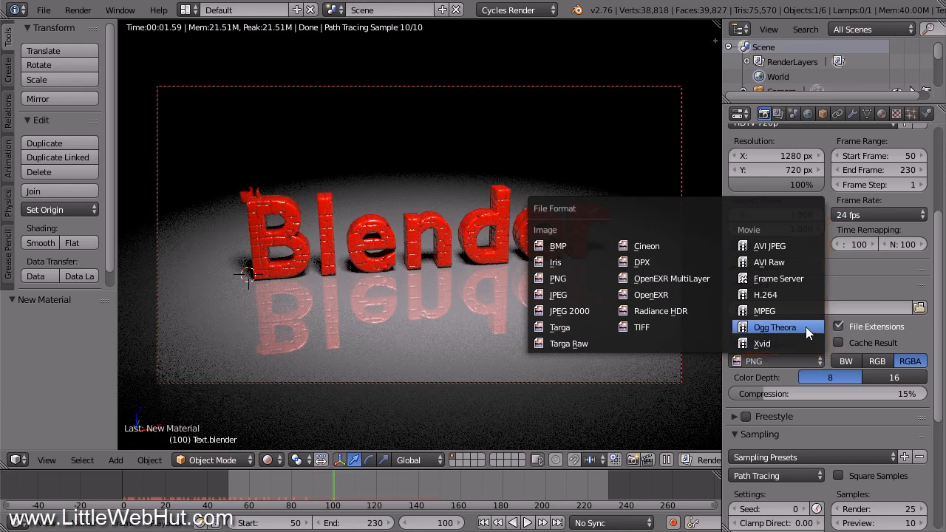
pyautogui.click(805, 326)
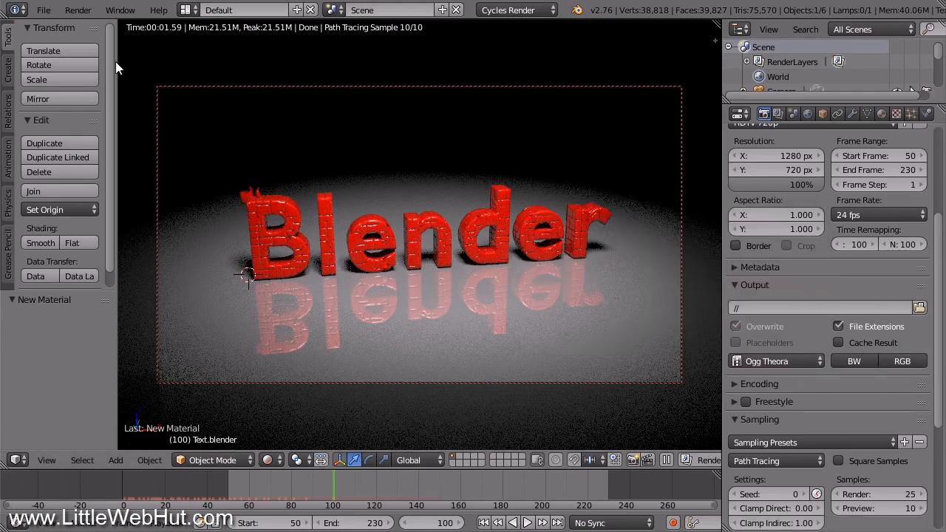
# Save the blend file and render the full animation.
pyautogui.click(42, 11)
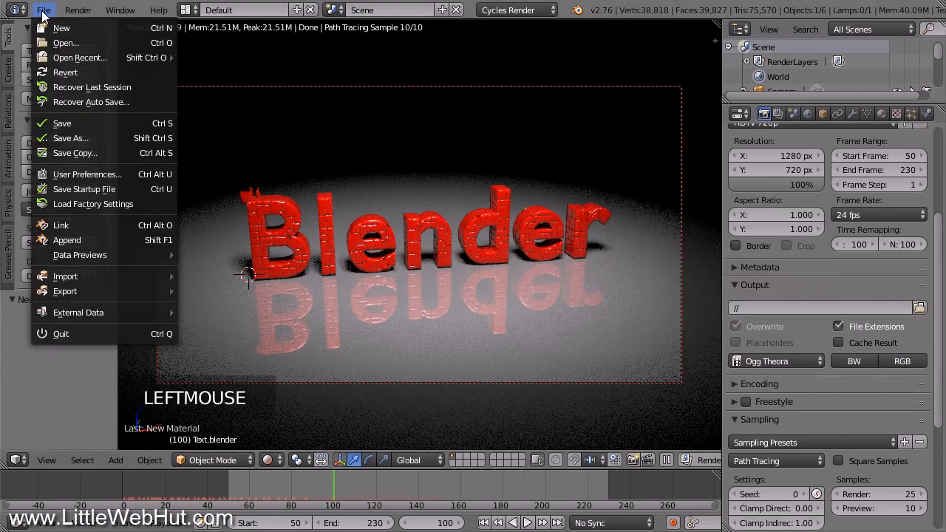
pyautogui.click(108, 125)
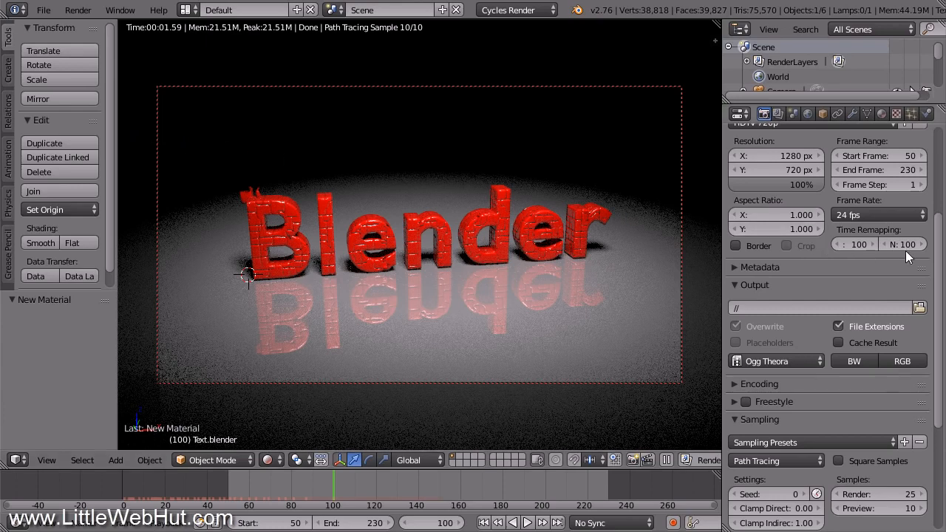
pyautogui.moveTo(939, 257); pyautogui.dragTo(937, 199)
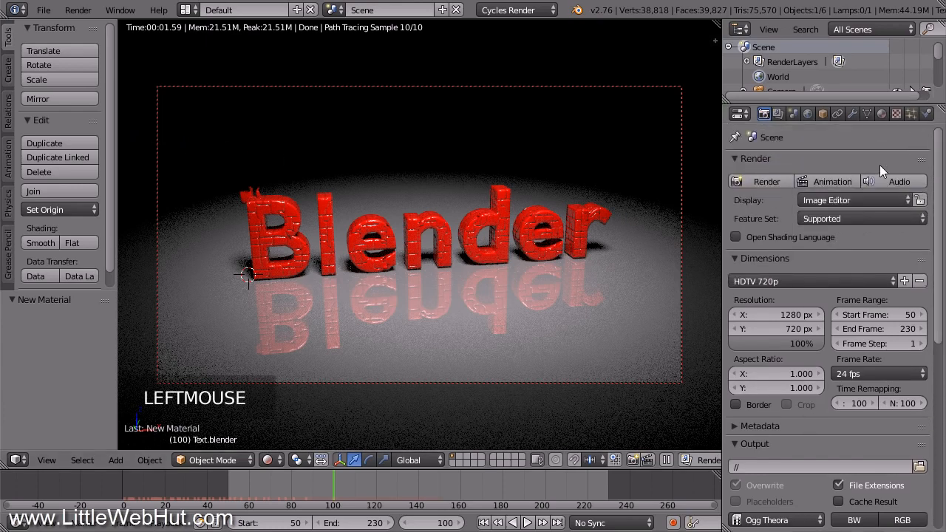
pyautogui.click(843, 181)
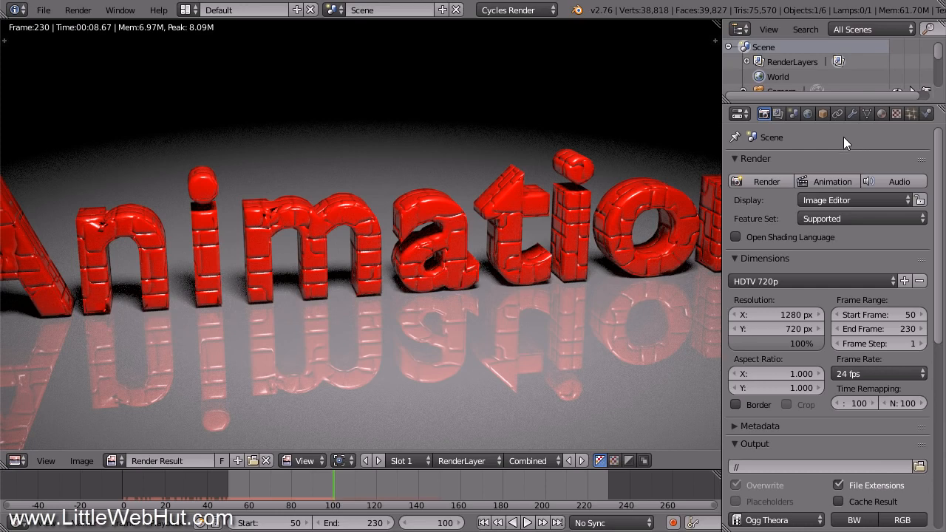
# Switch the render result editor back to 3D View, and play the rendered 0050-0230.ogv from the C:\demo folder in File Explorer.
pyautogui.click(23, 461)
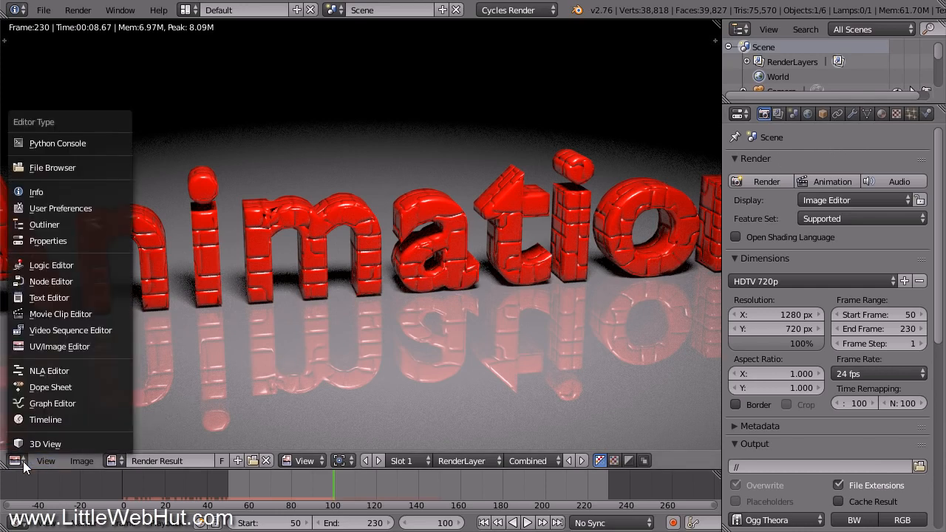
pyautogui.click(83, 444)
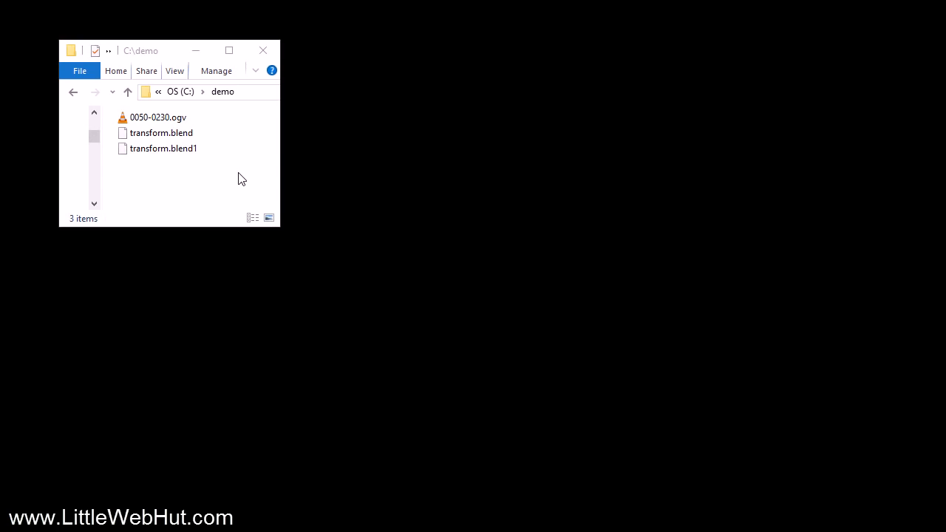
pyautogui.doubleClick(125, 117)
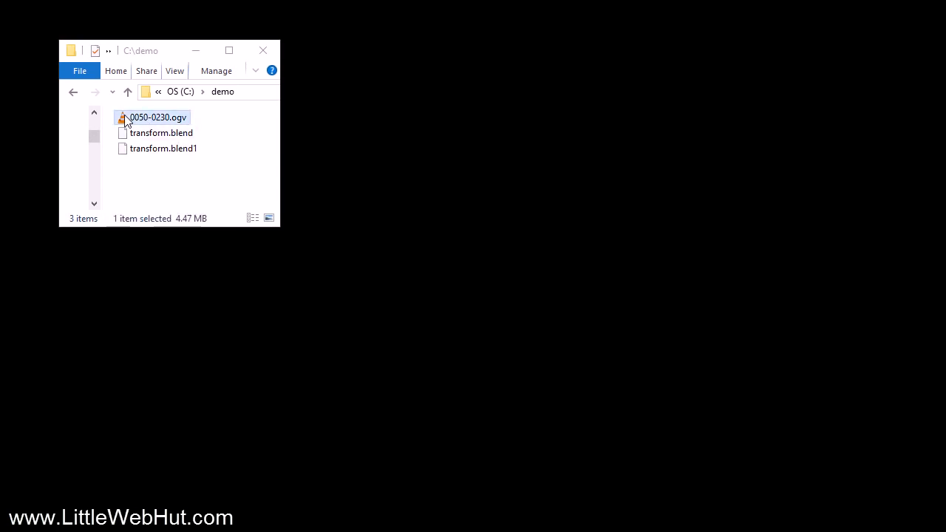